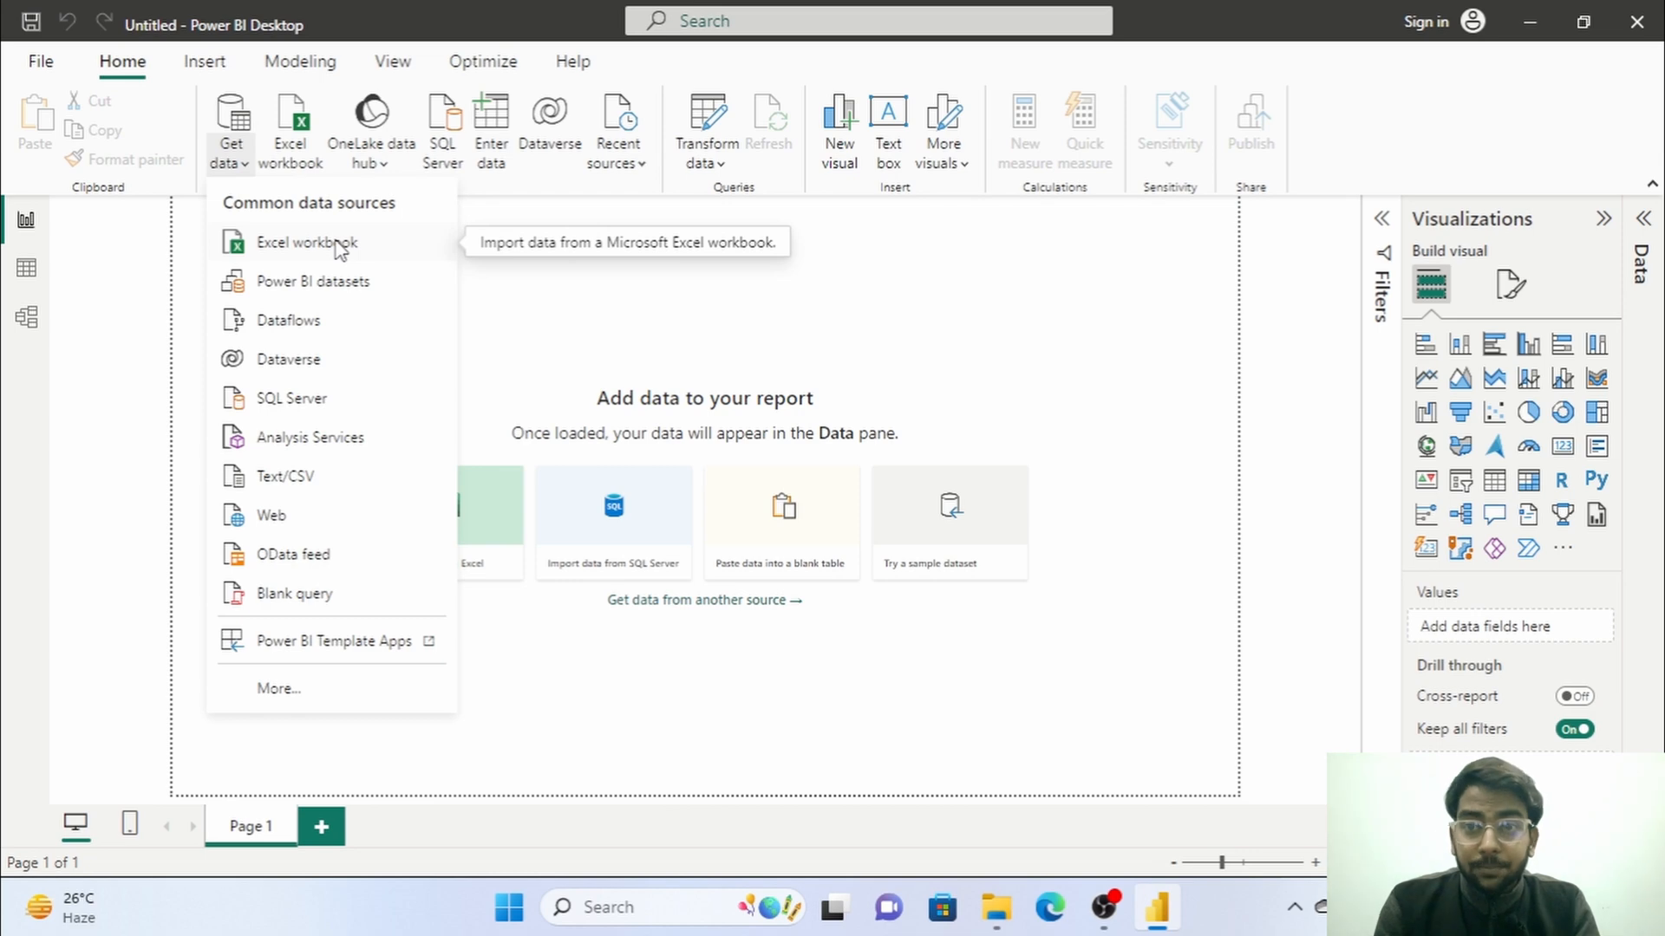
Import the PRODUCTS sheet from the STOCK DETAILS Excel workbook and load it into the report.
click(338, 249)
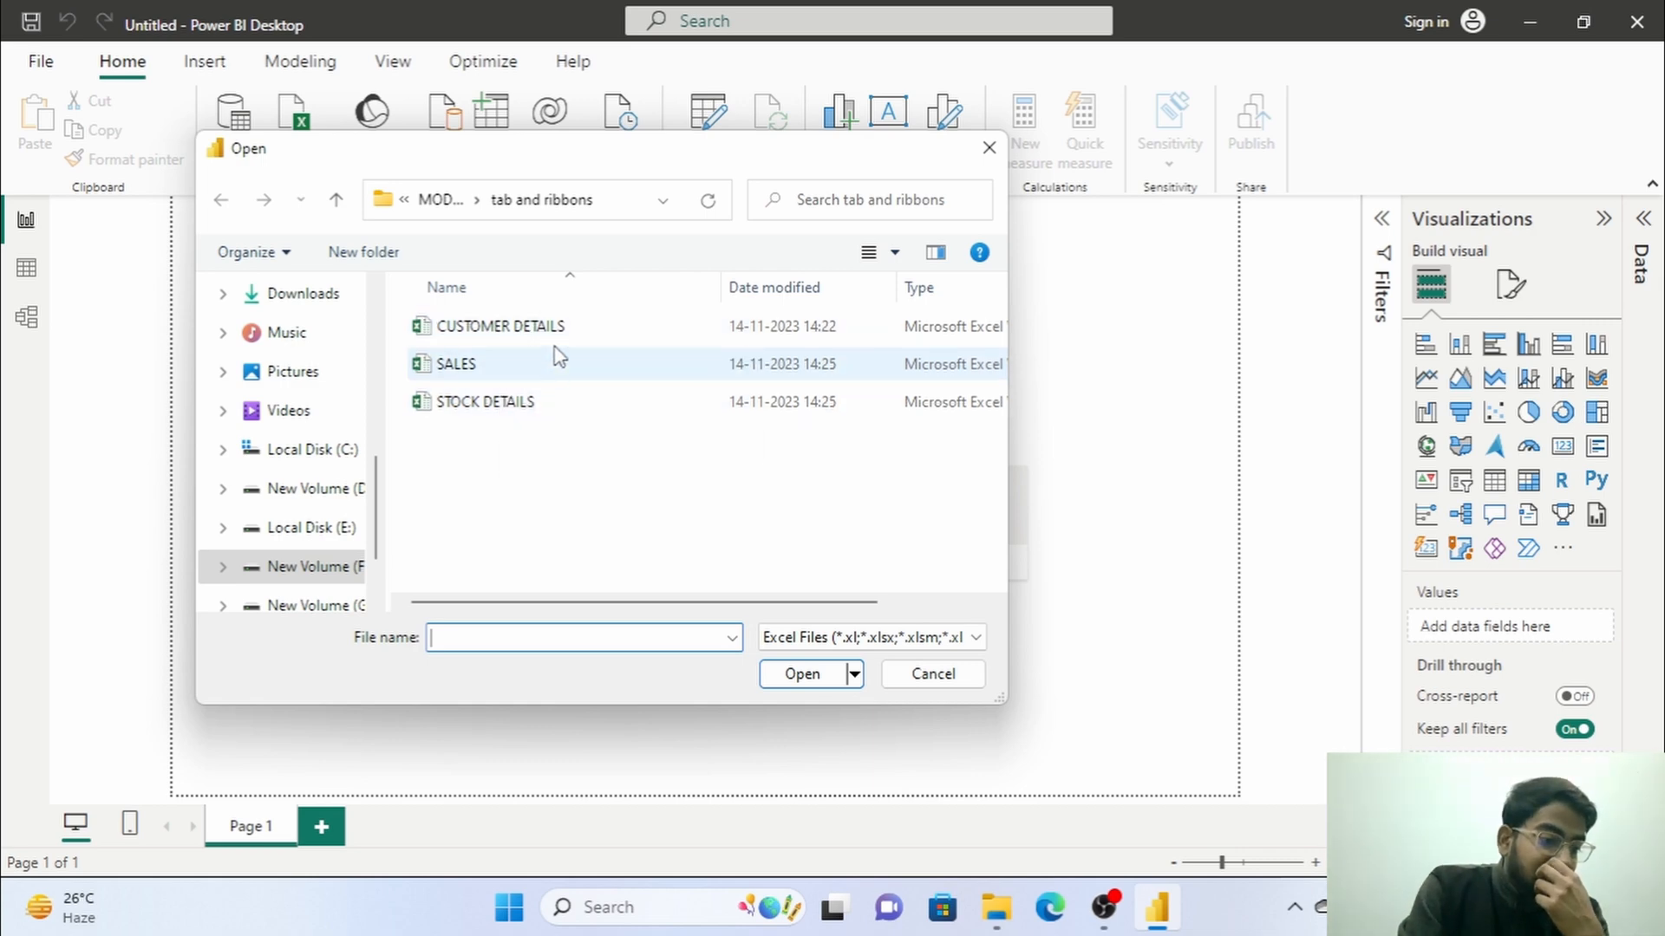
click(541, 403)
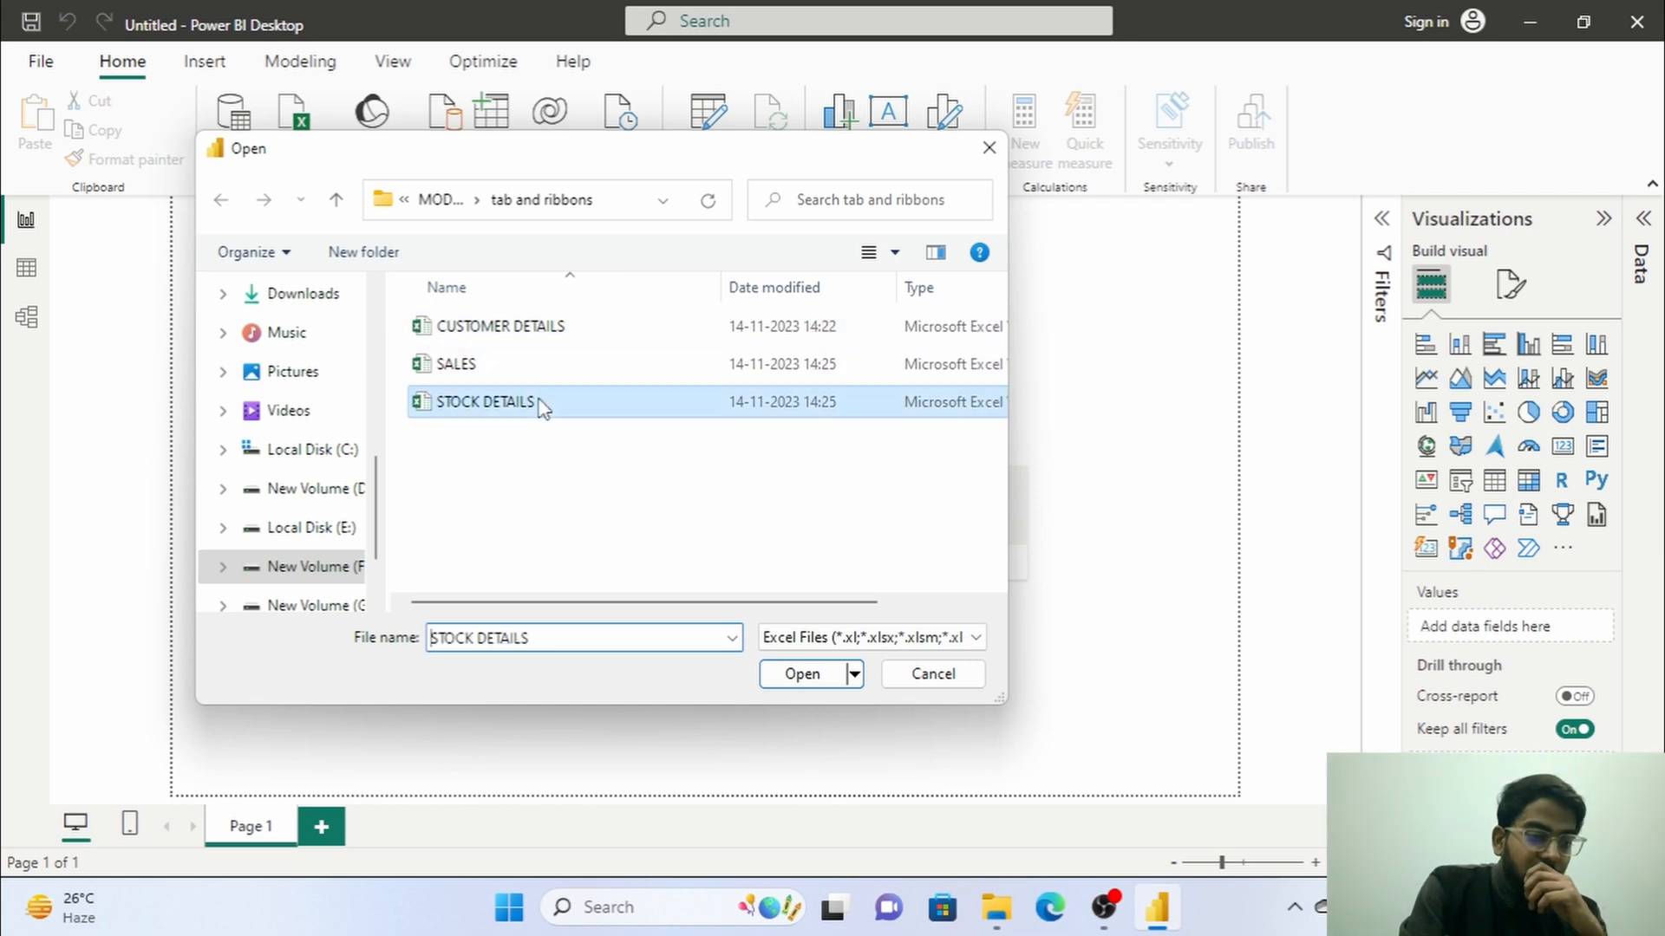
click(801, 673)
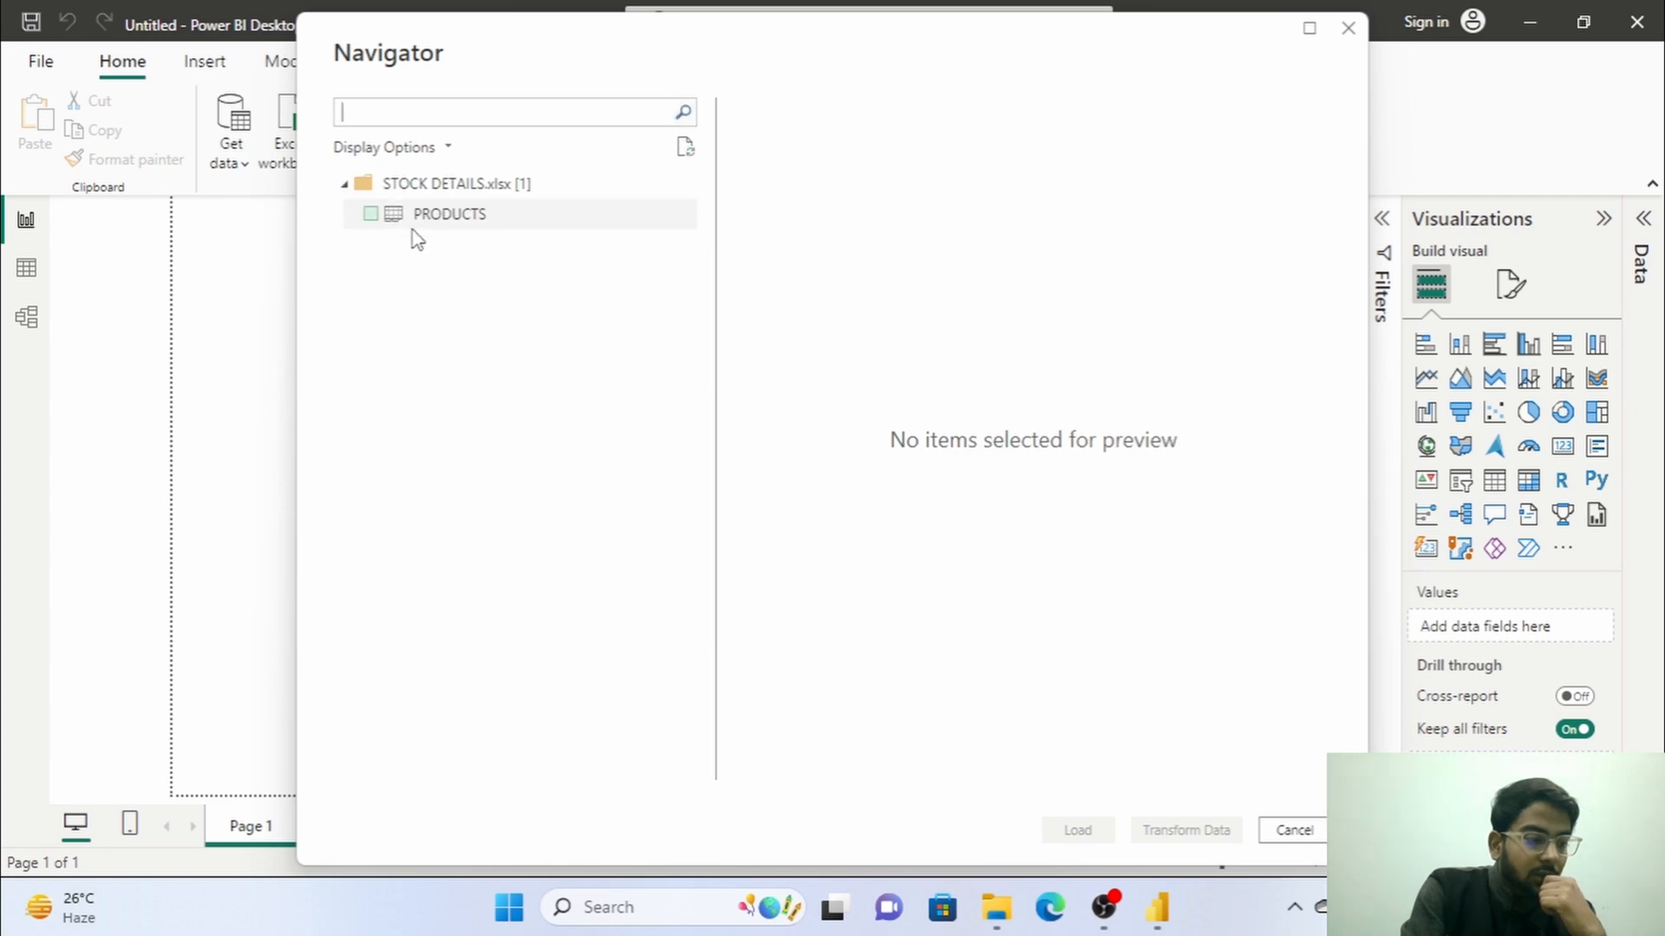
click(371, 217)
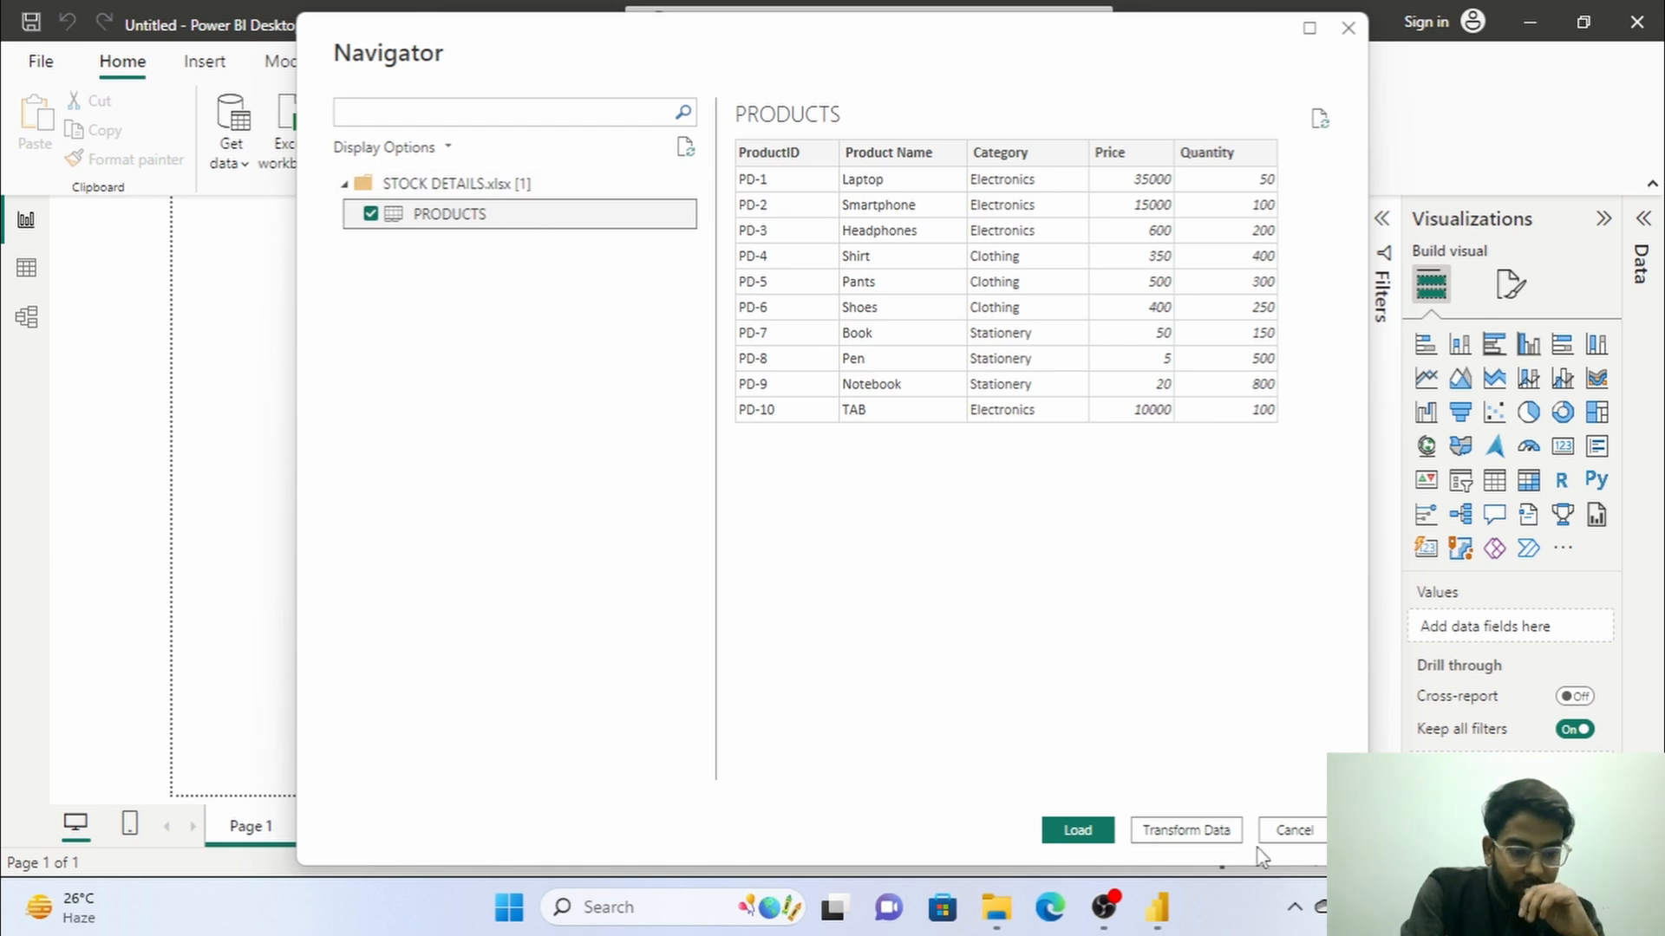
click(1078, 830)
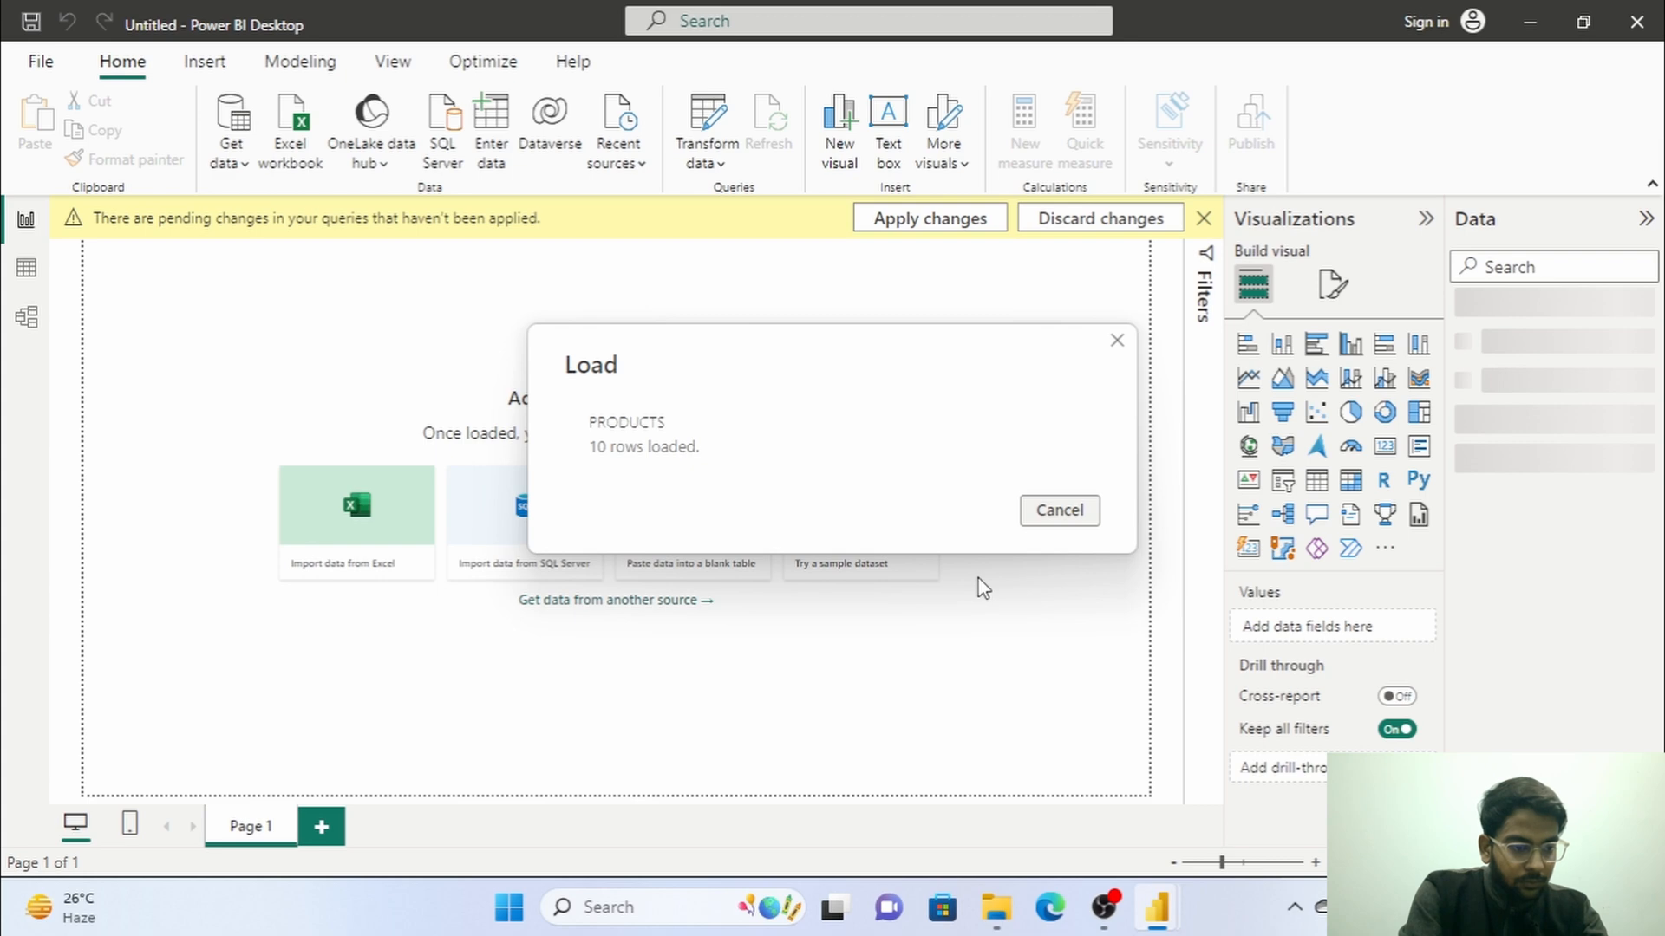
click(909, 222)
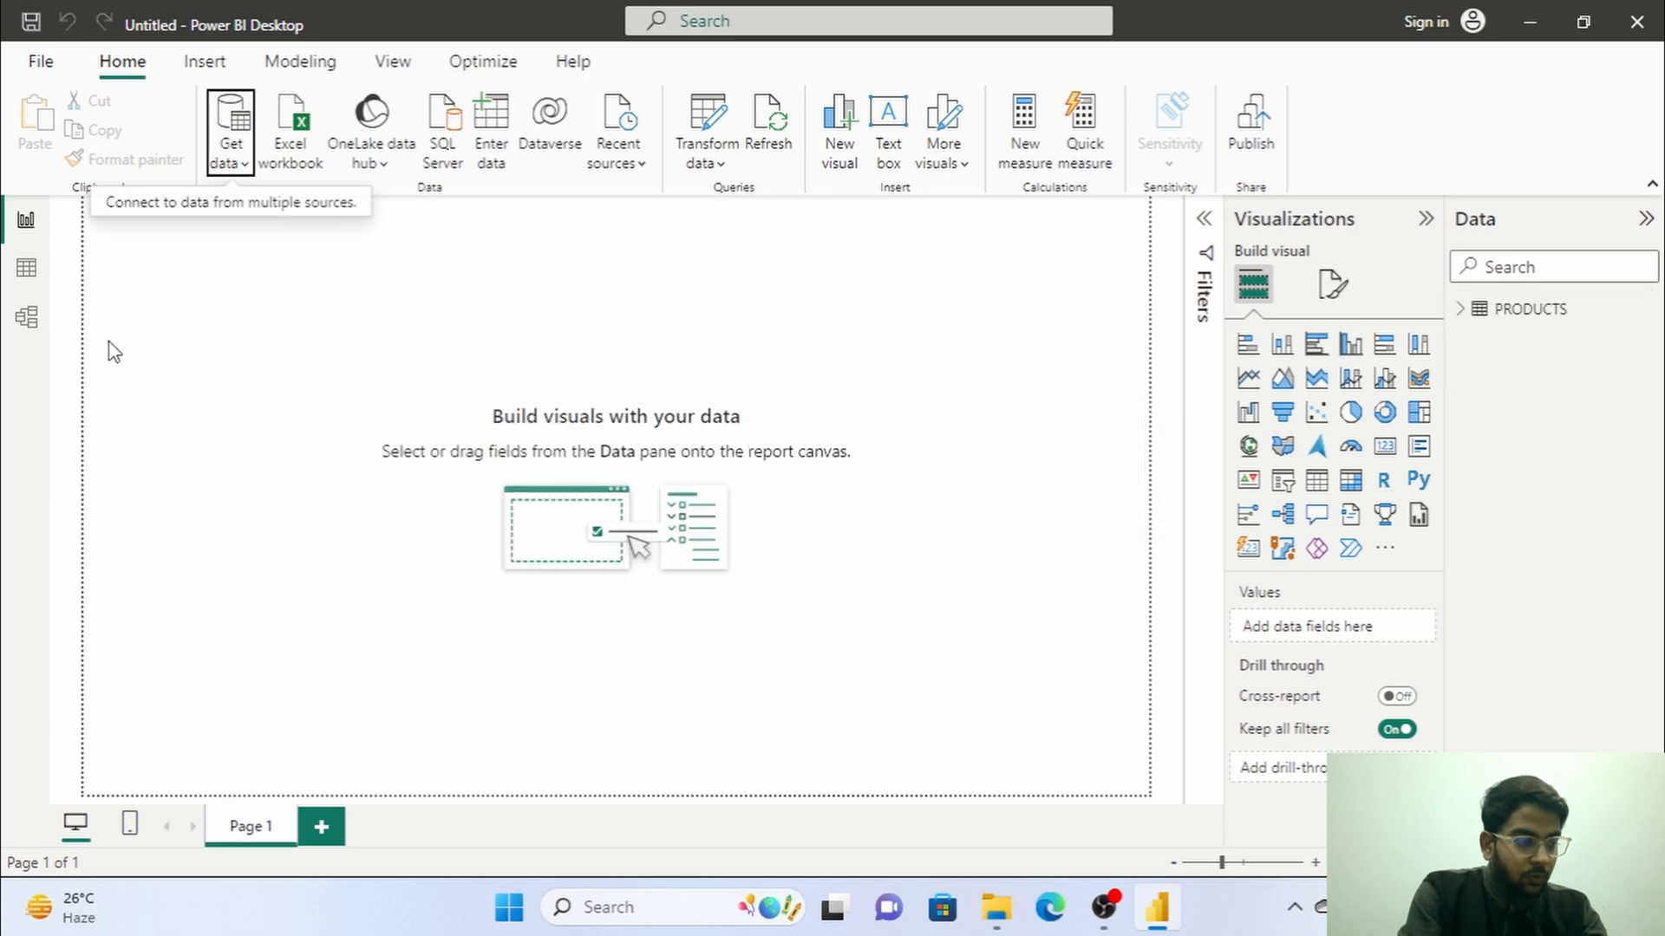
Display the rows of the PRODUCTS table in table view and select its ProductID column.
click(26, 268)
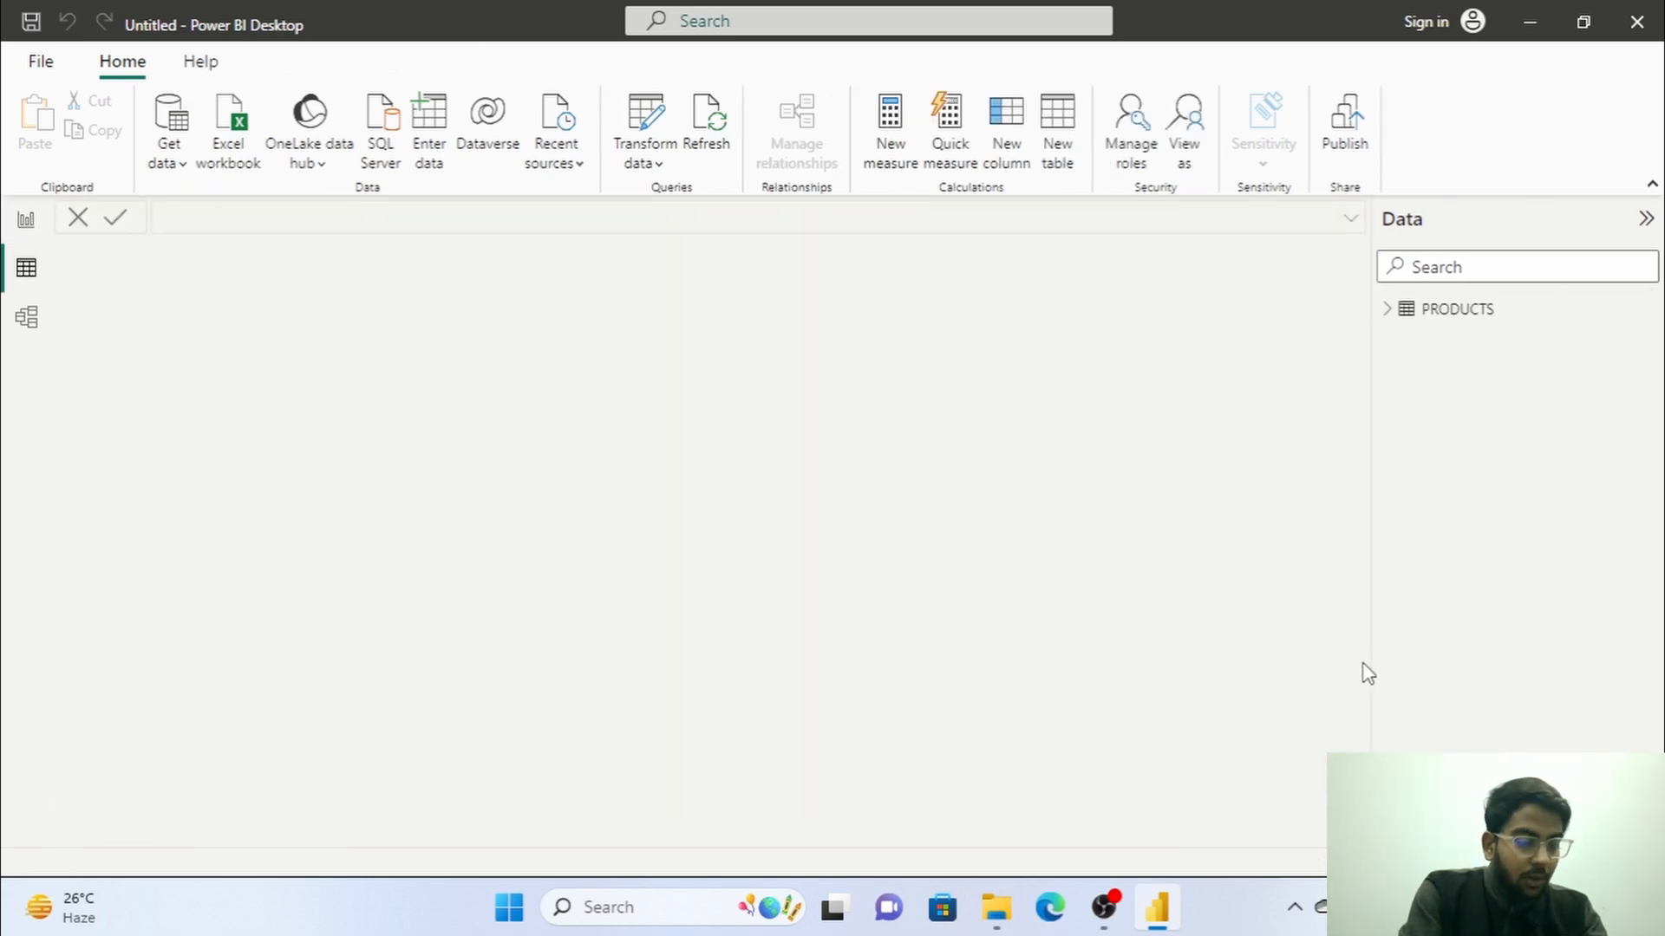
click(1404, 314)
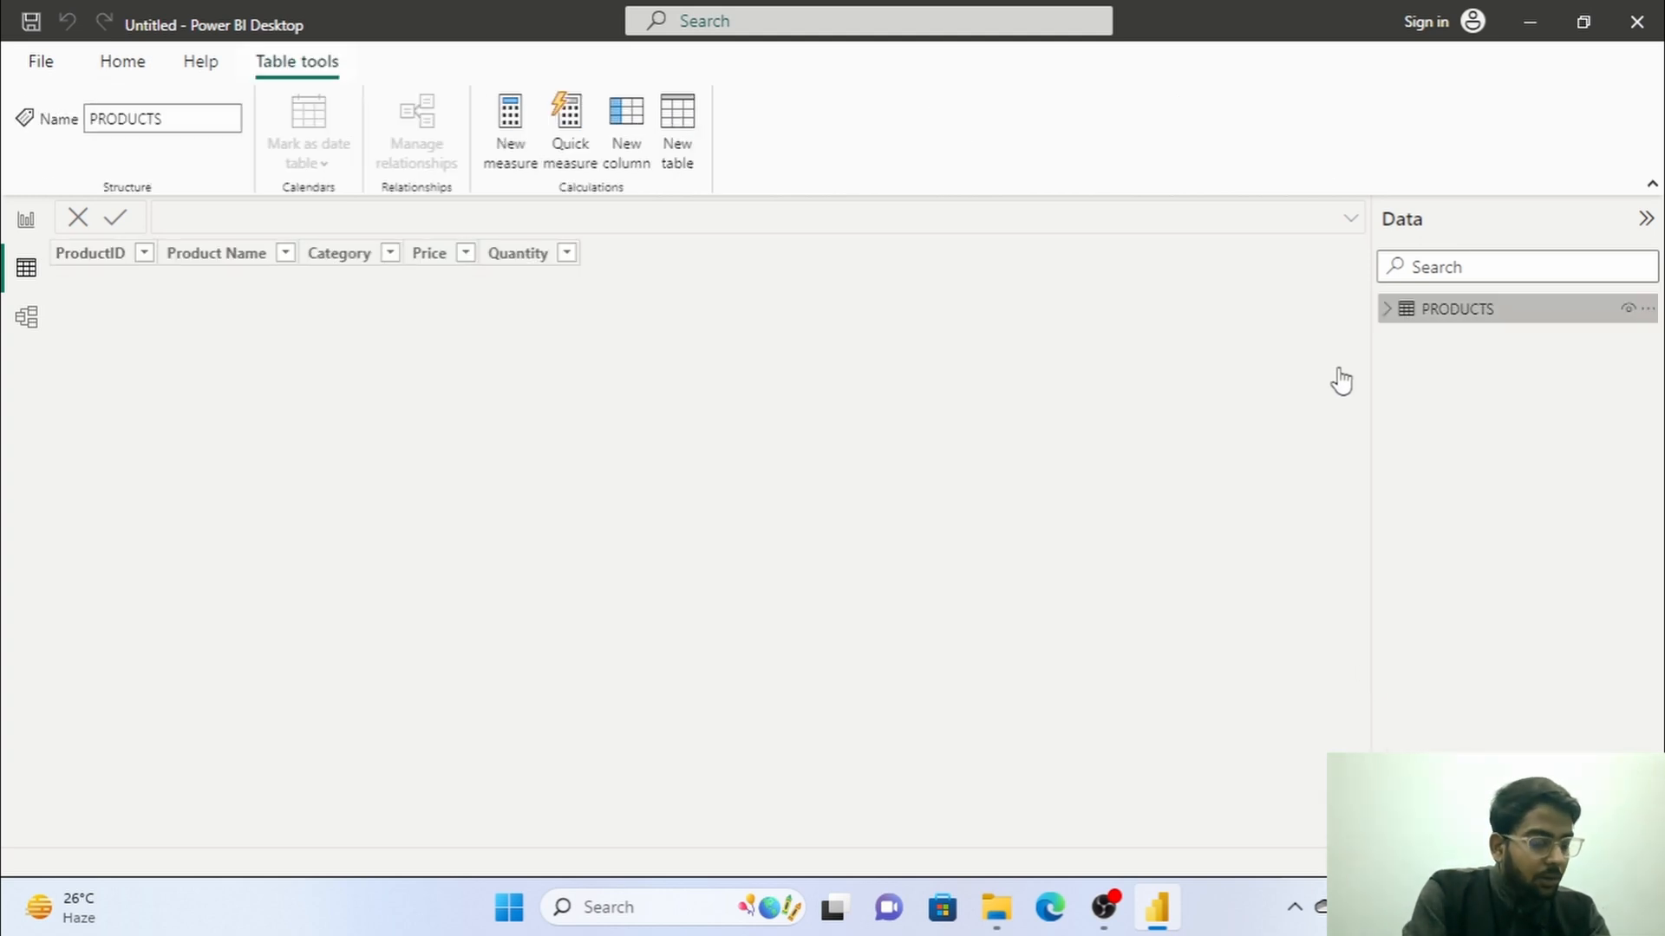
click(112, 257)
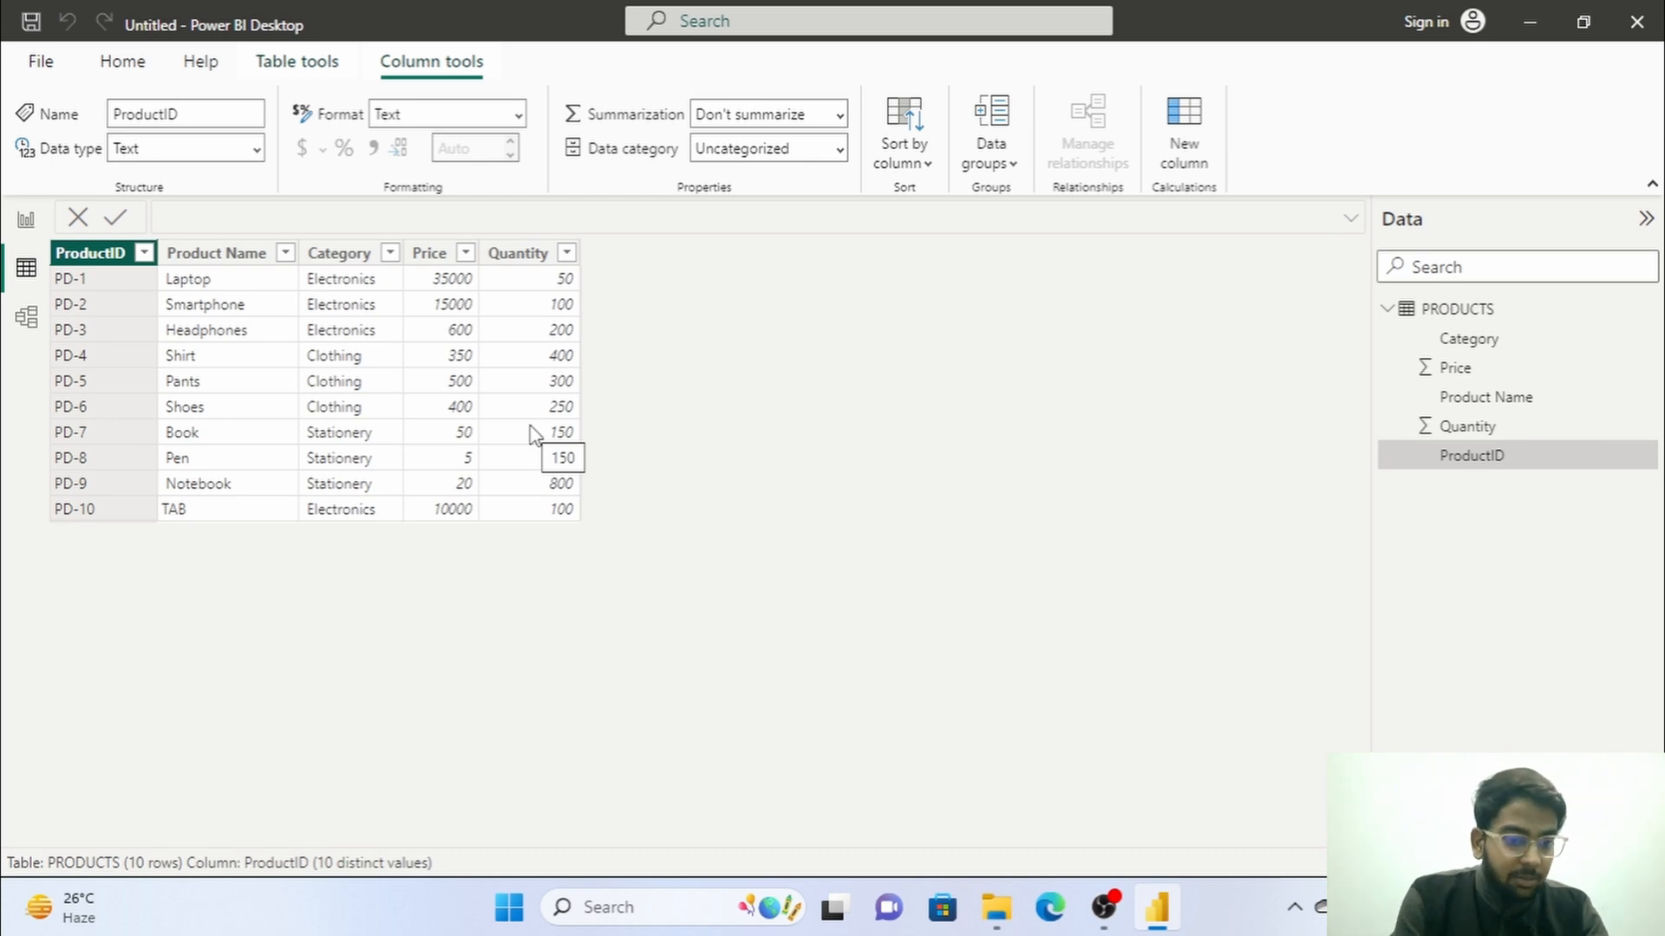
Return to the report view and load Sheet1 from the CUSTOMER DETAILS Excel workbook.
click(26, 220)
click(228, 165)
click(294, 245)
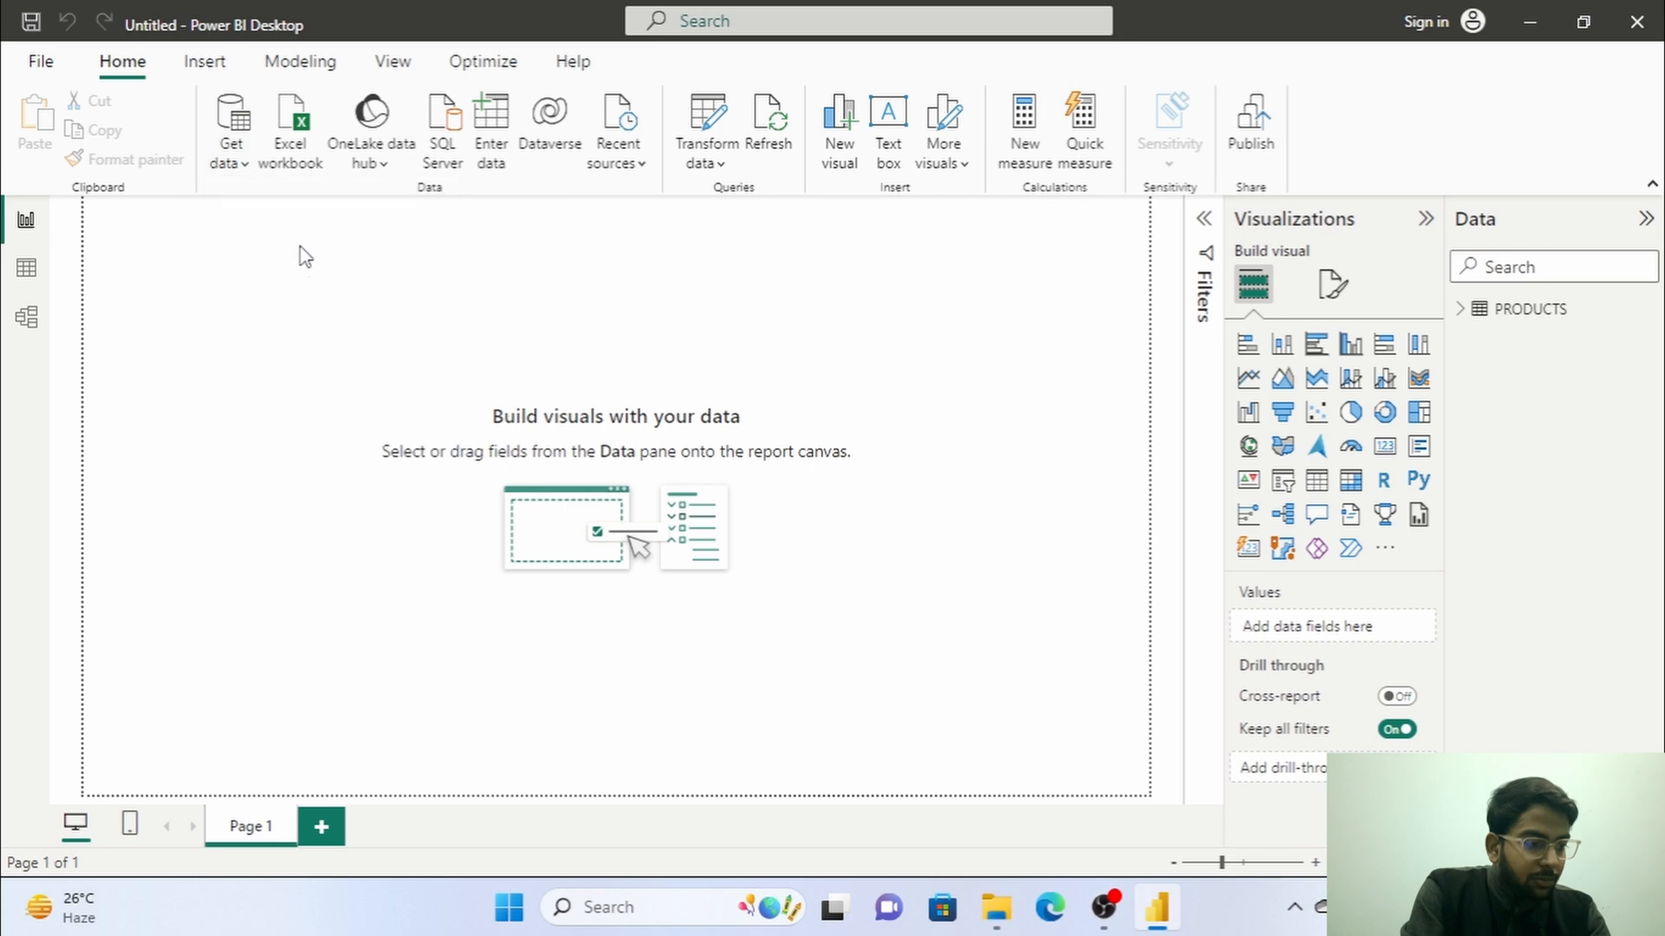
click(485, 326)
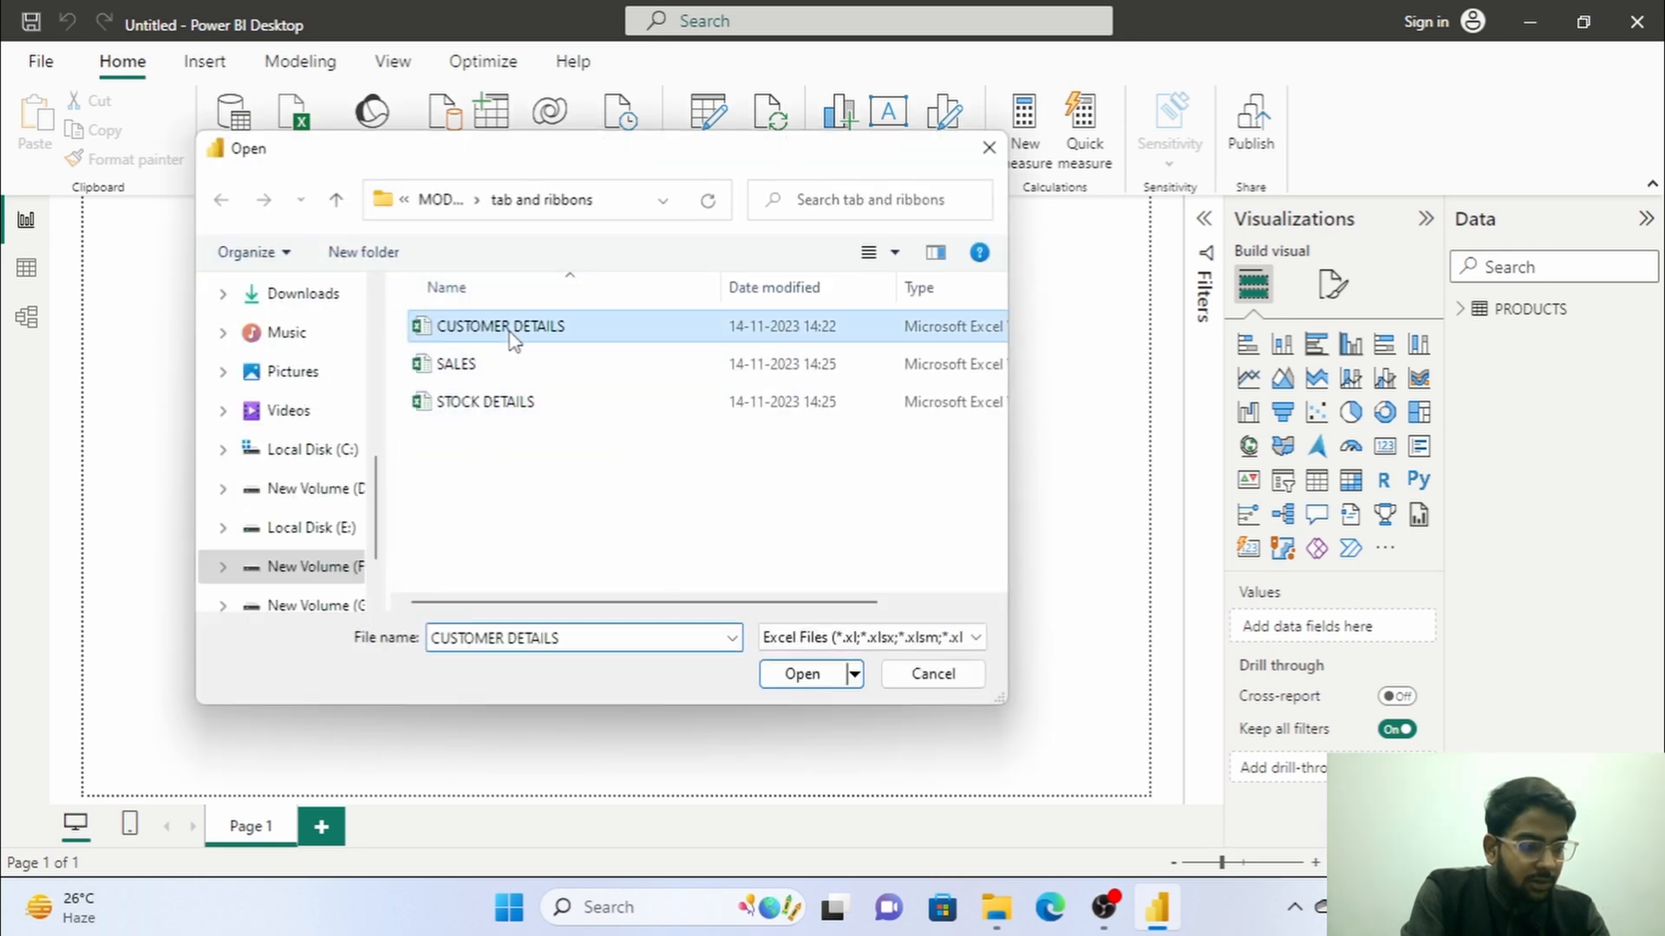
click(821, 680)
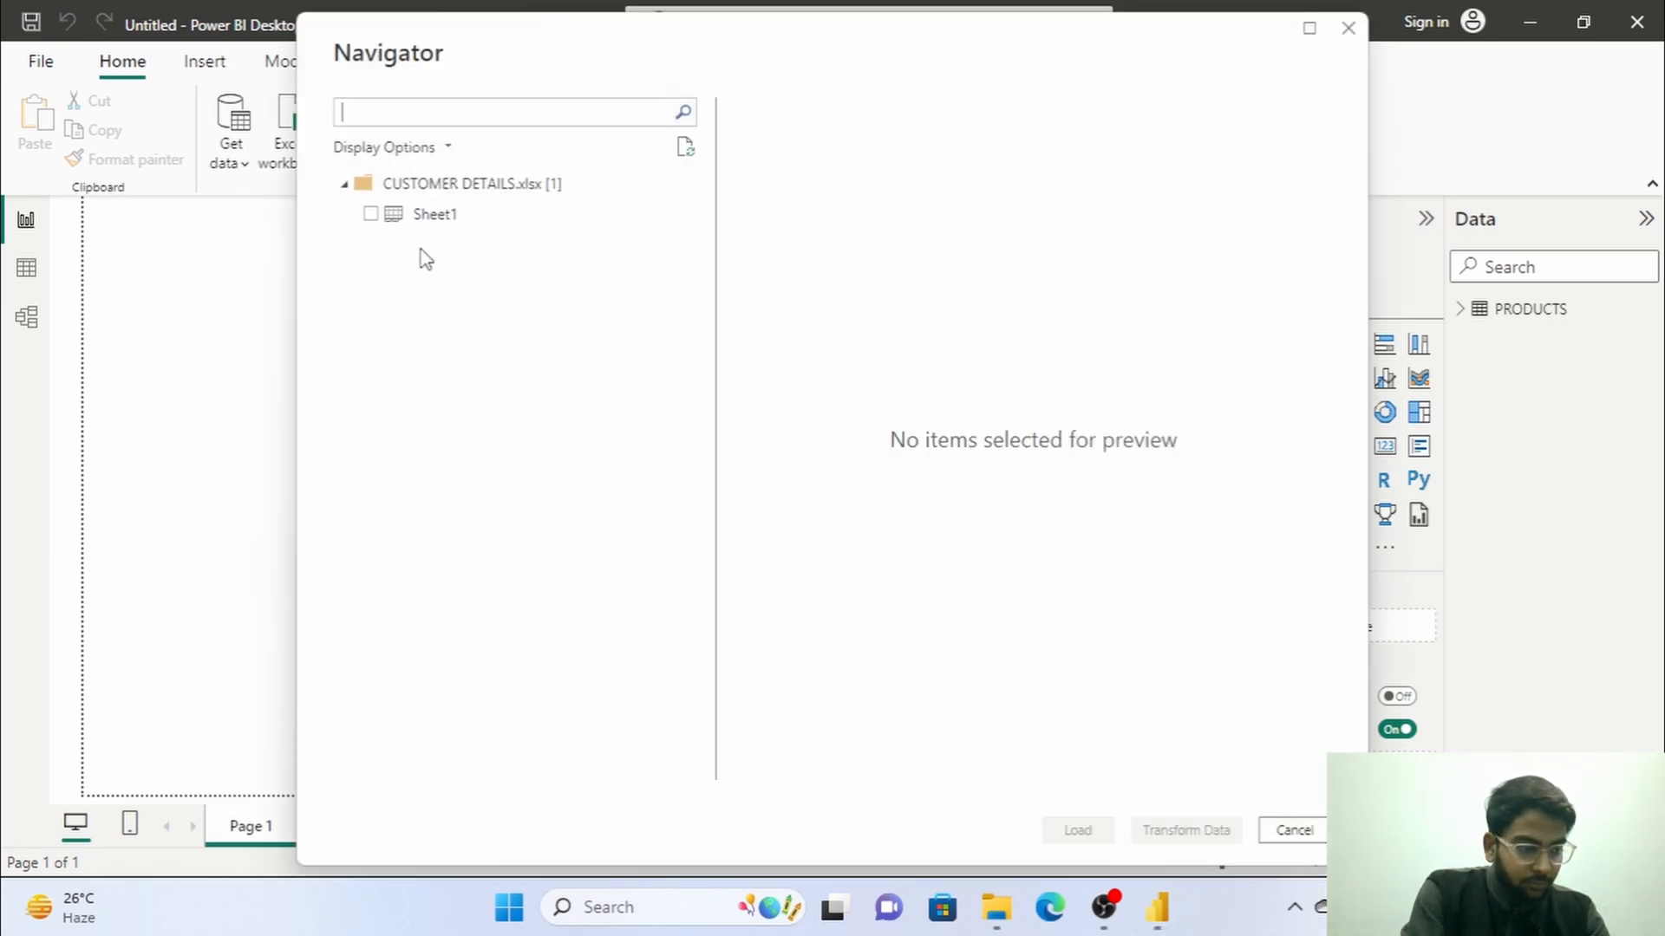
click(371, 214)
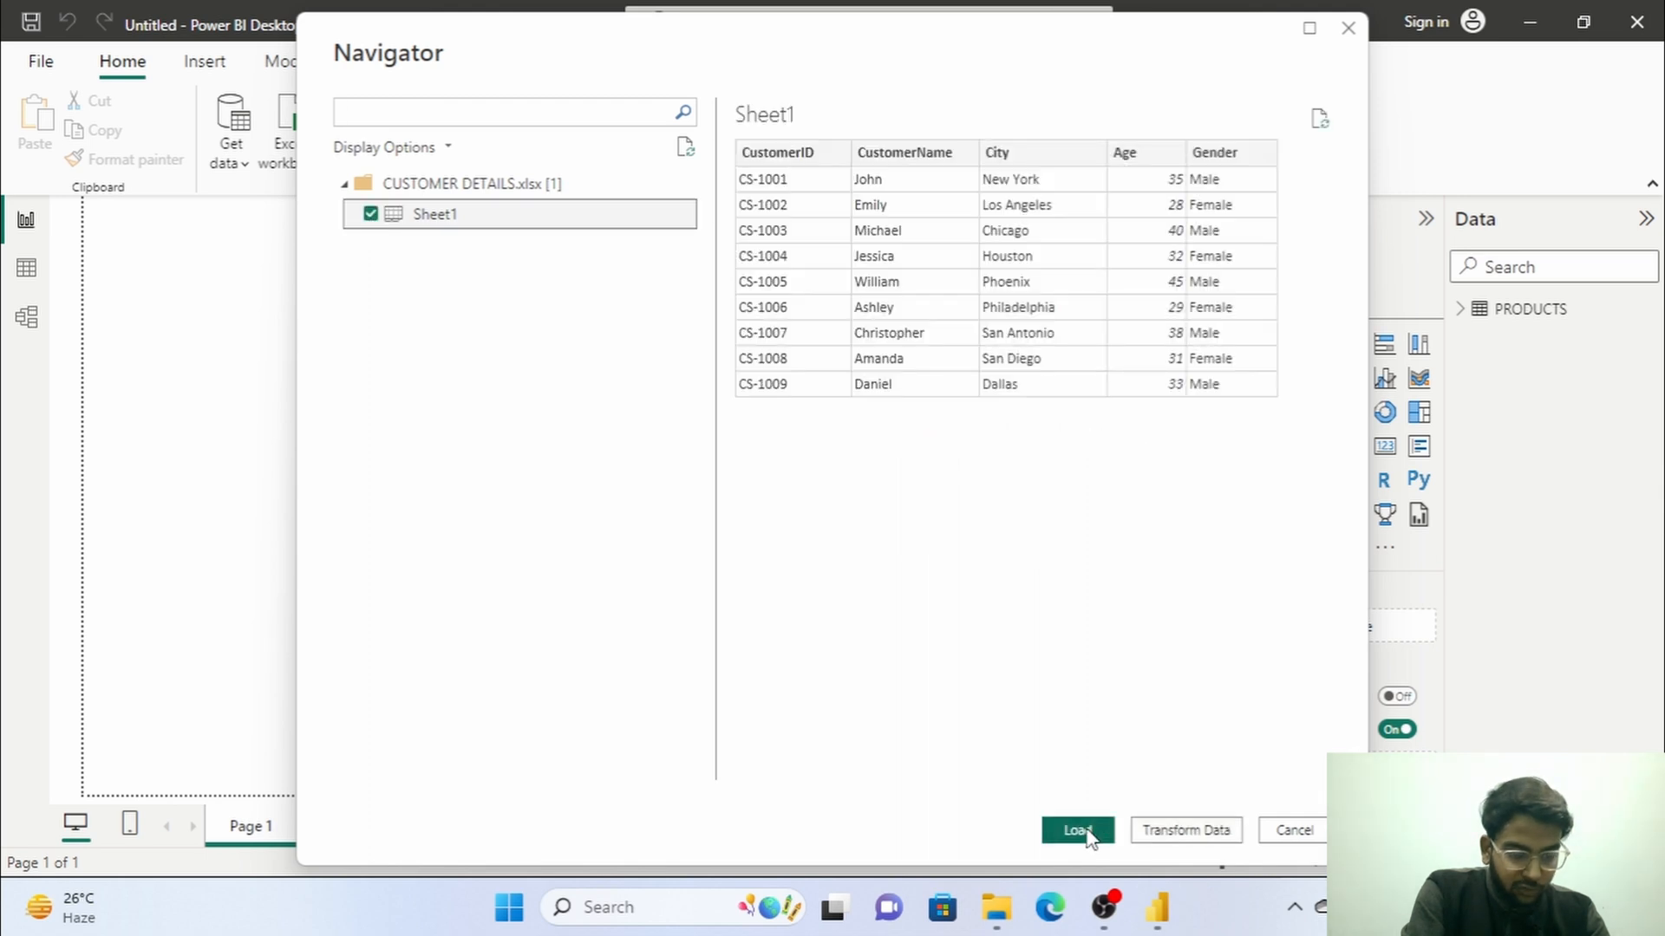
click(1089, 834)
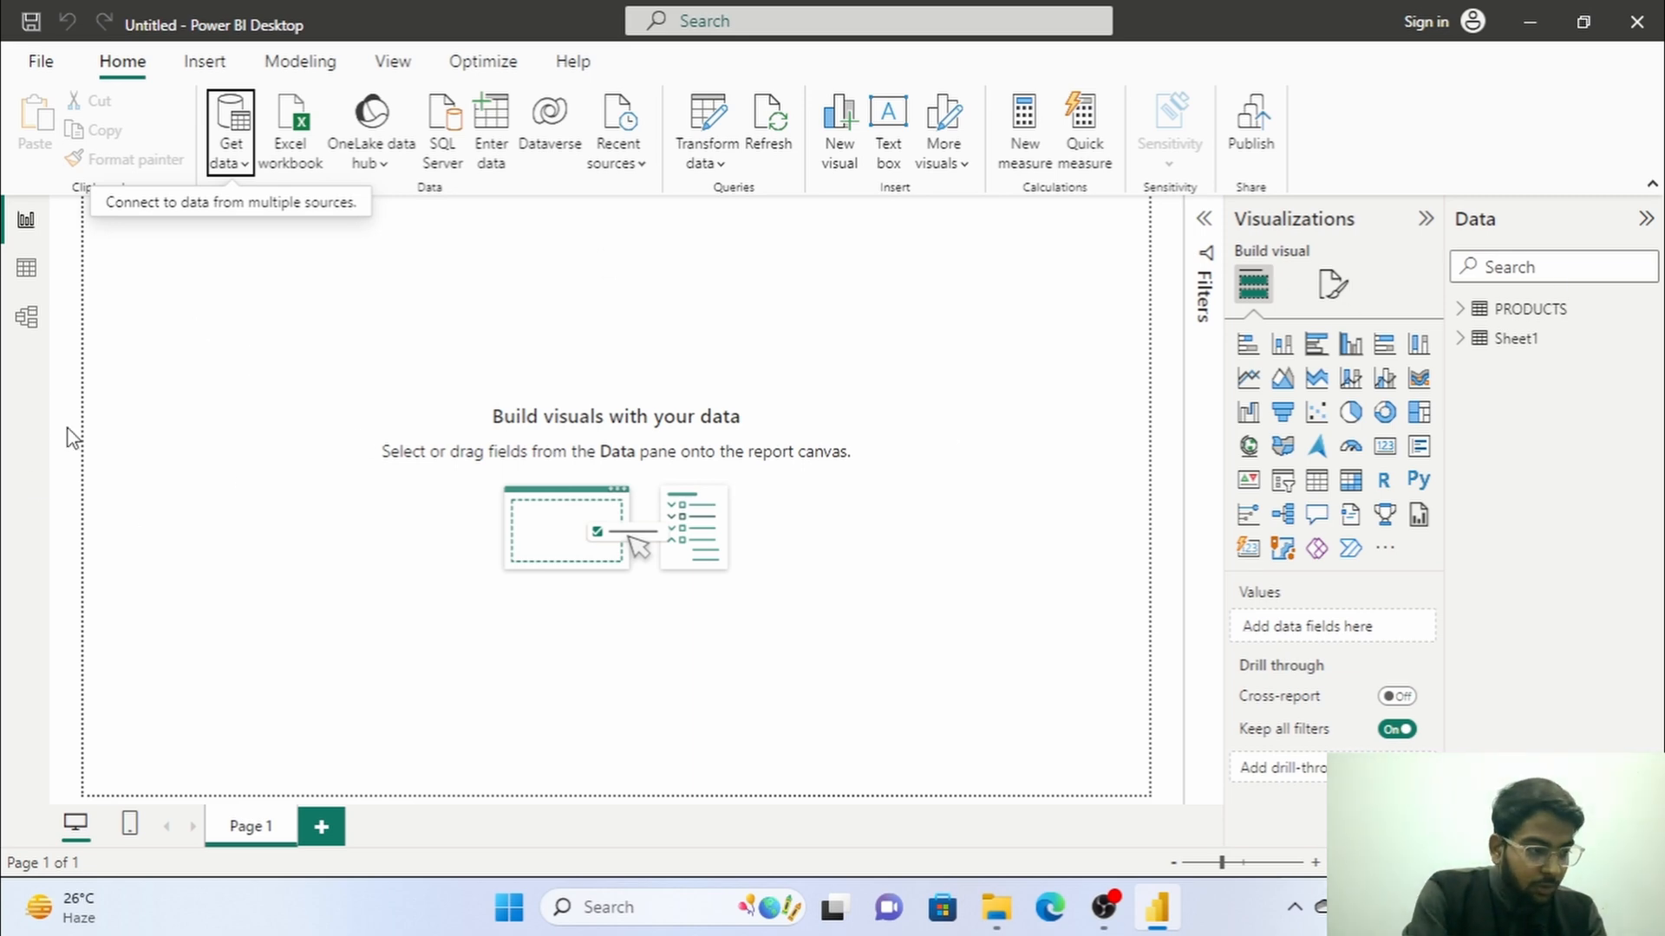
Show Sheet1 in table view and rename the table to "customer details".
click(26, 268)
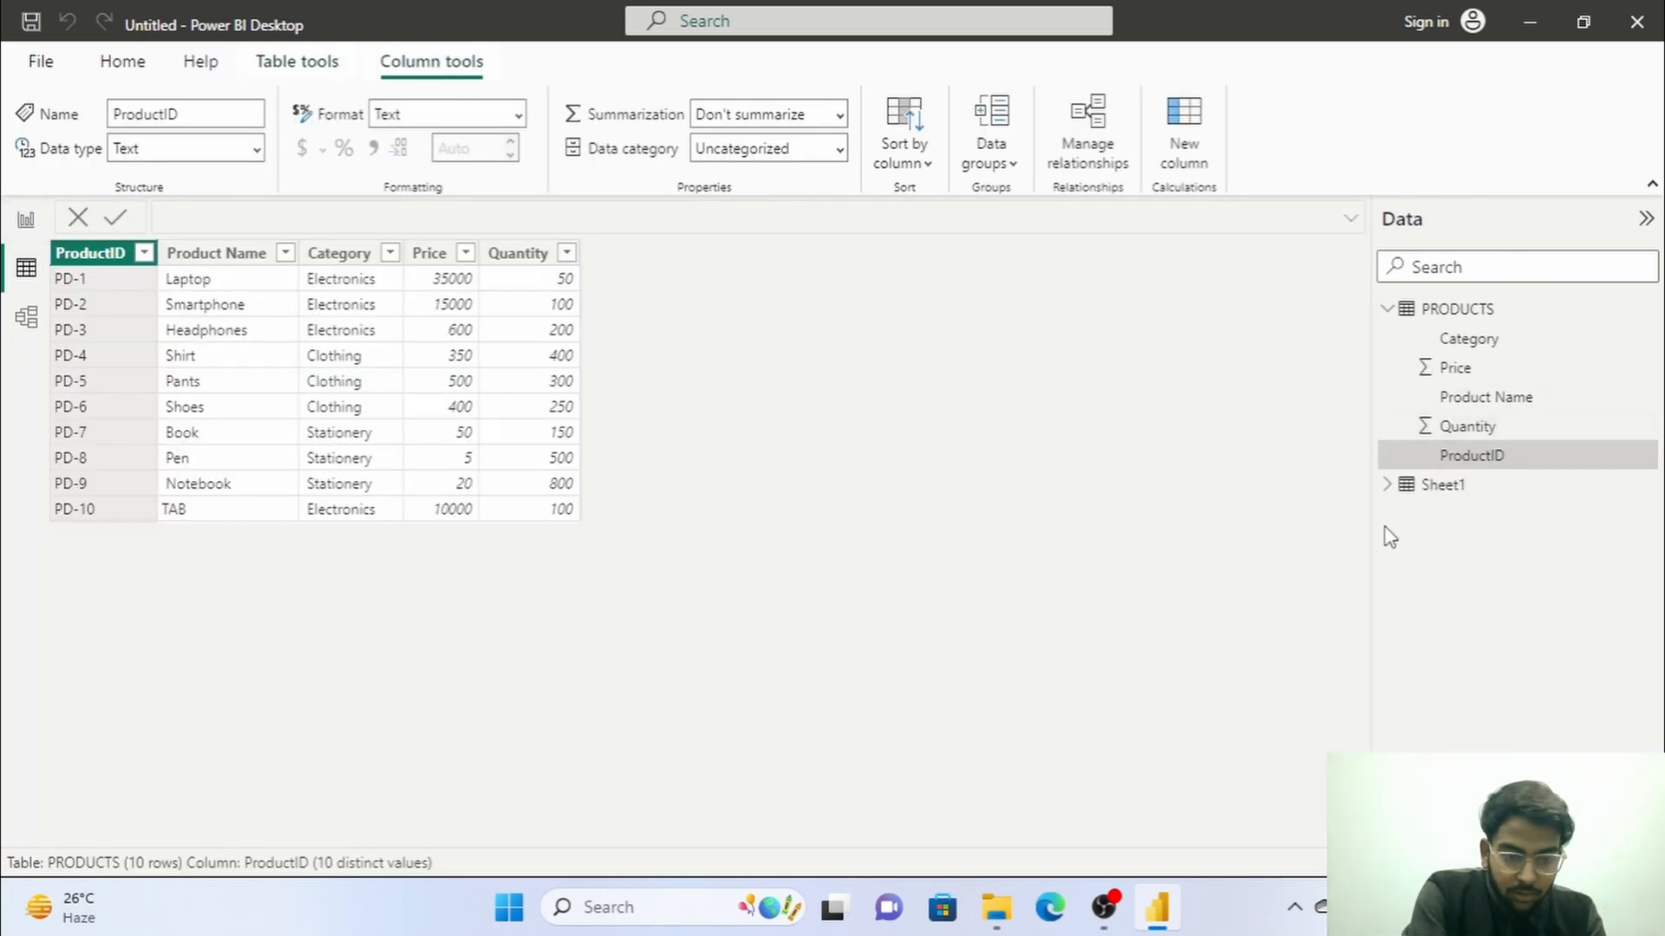
click(1426, 485)
right_click(1430, 486)
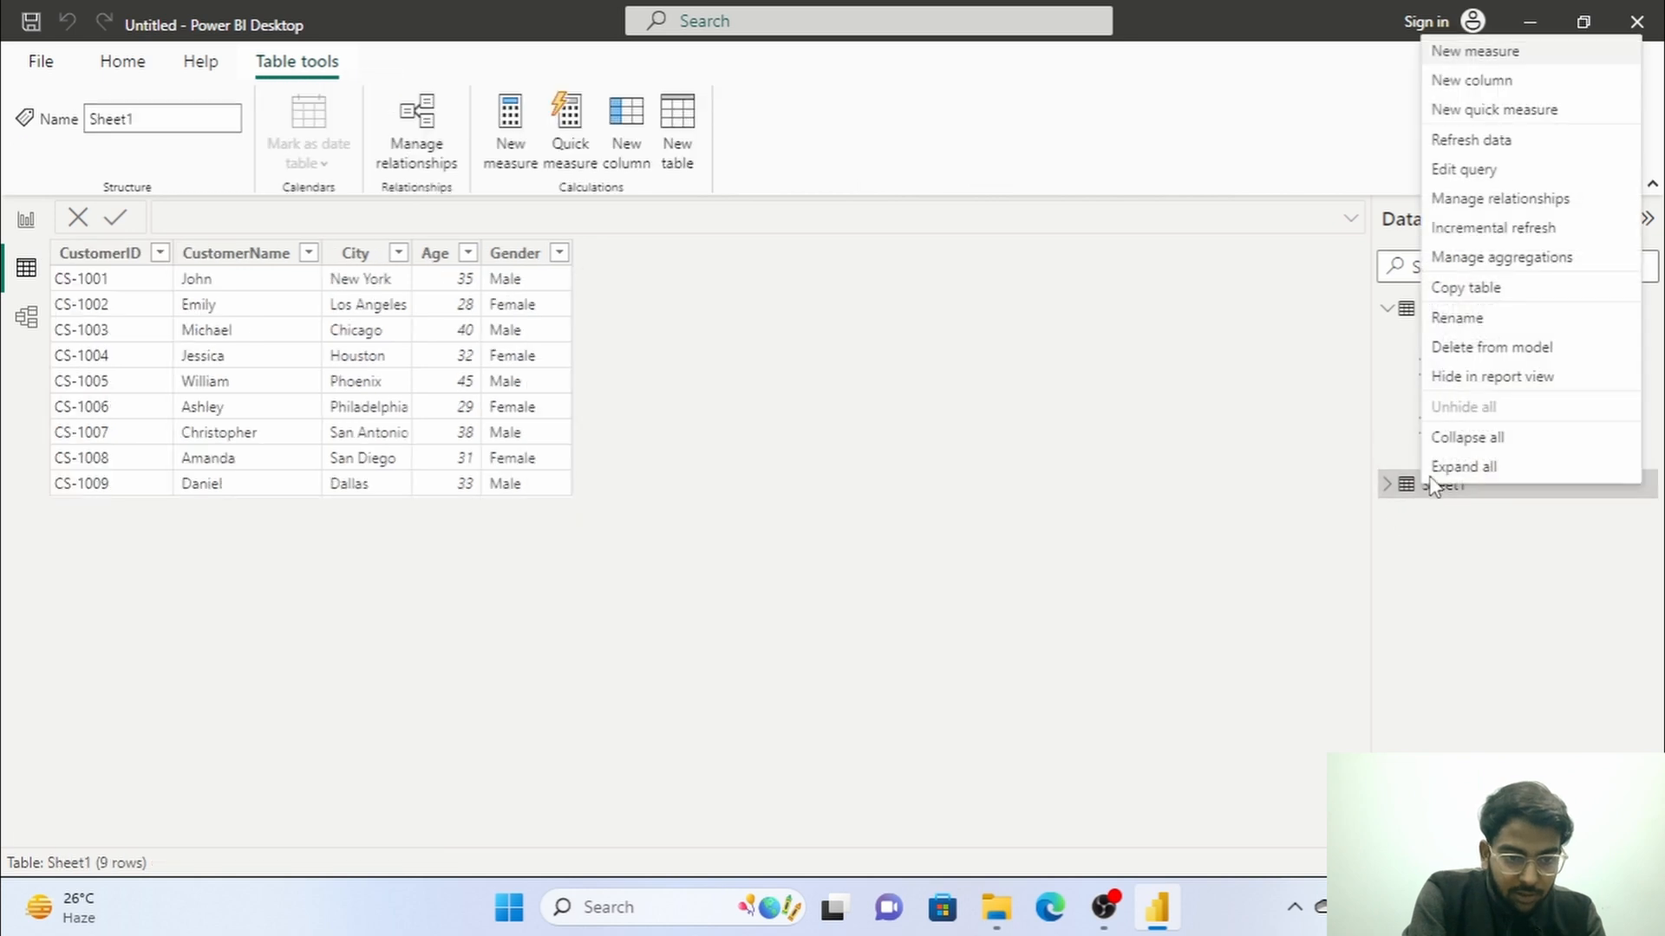
click(1457, 321)
text(customer details)
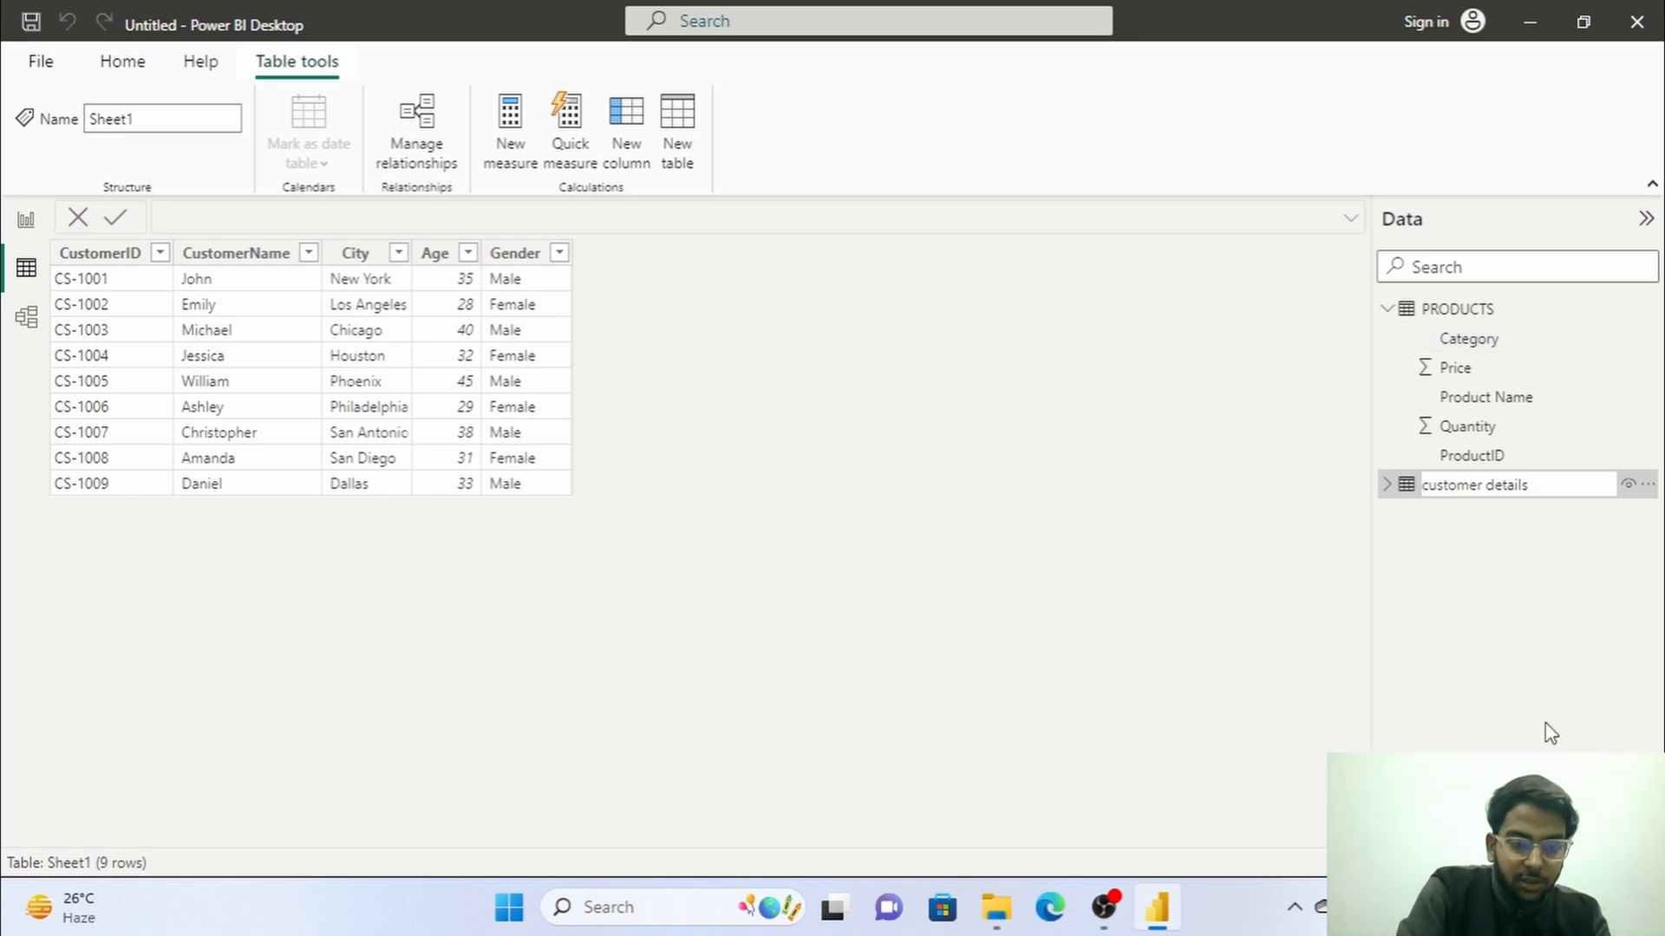
key(Return)
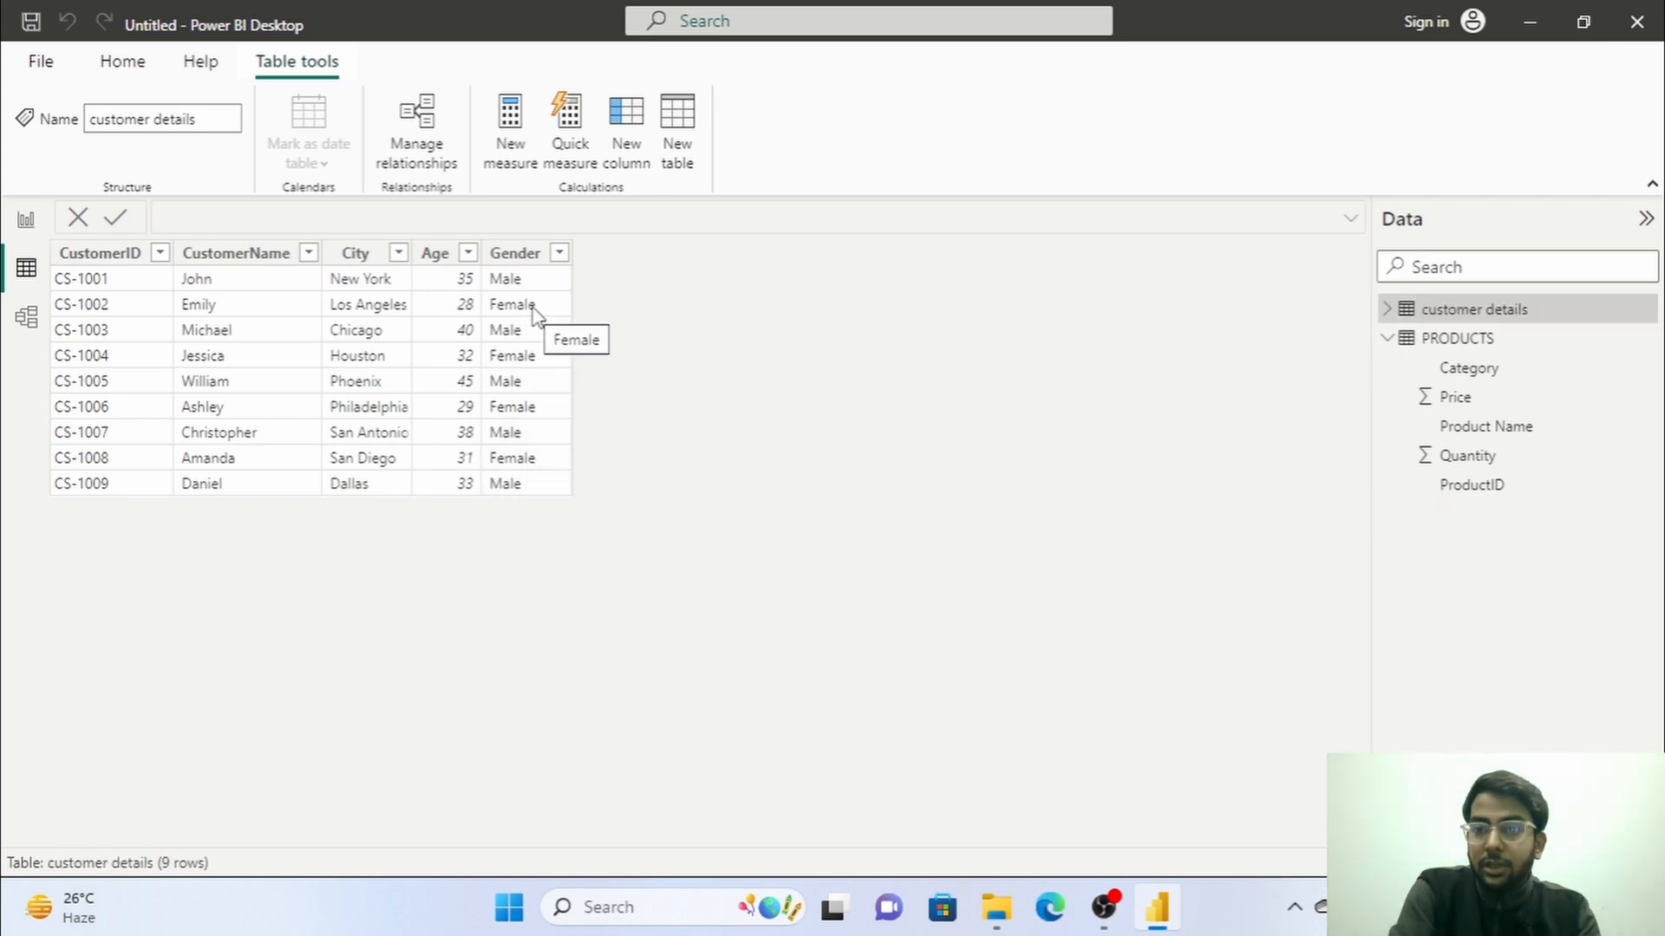
Return to the report view and load the SALES sheet from the SALES Excel workbook.
click(27, 228)
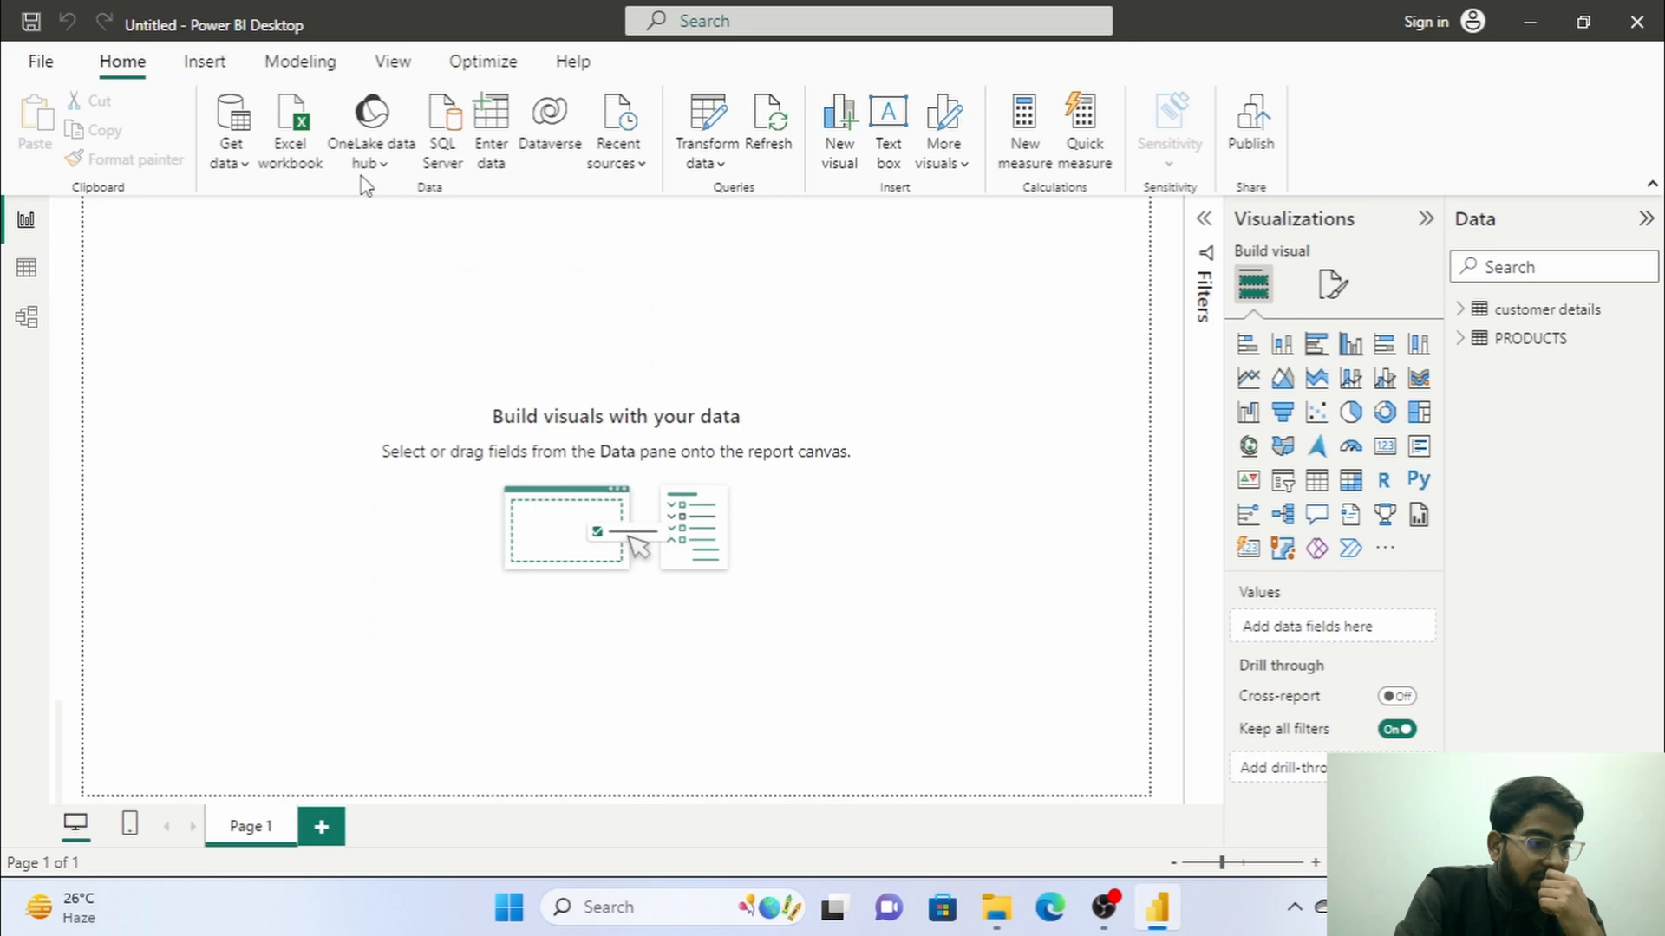
click(249, 166)
click(274, 252)
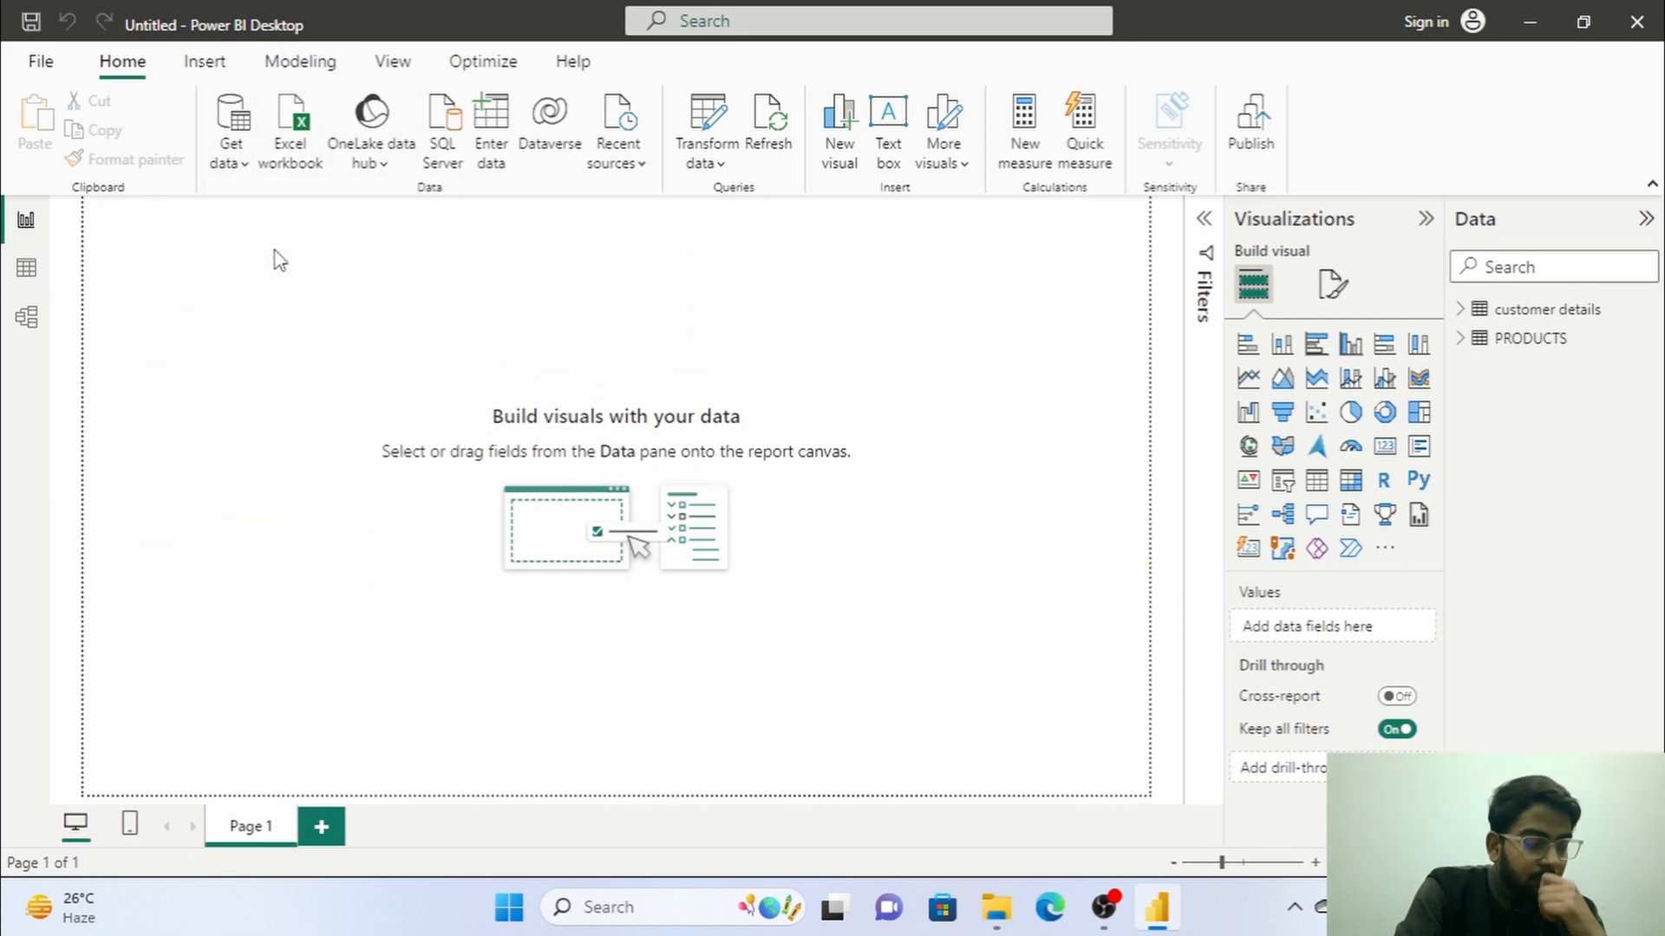
click(518, 380)
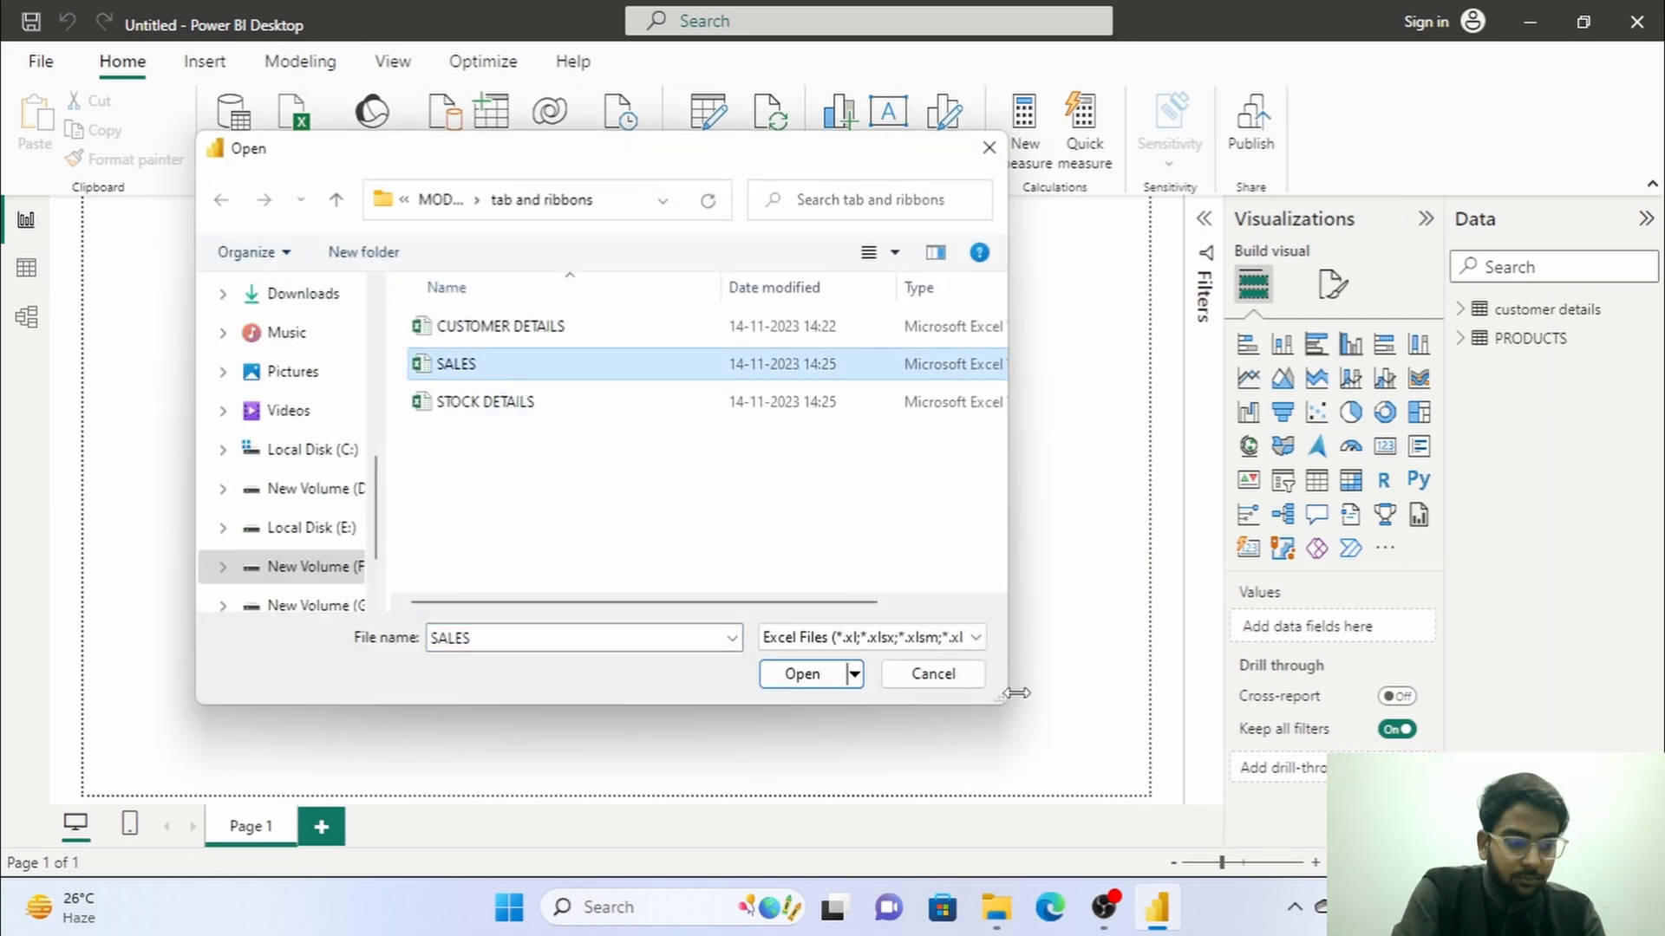
click(847, 676)
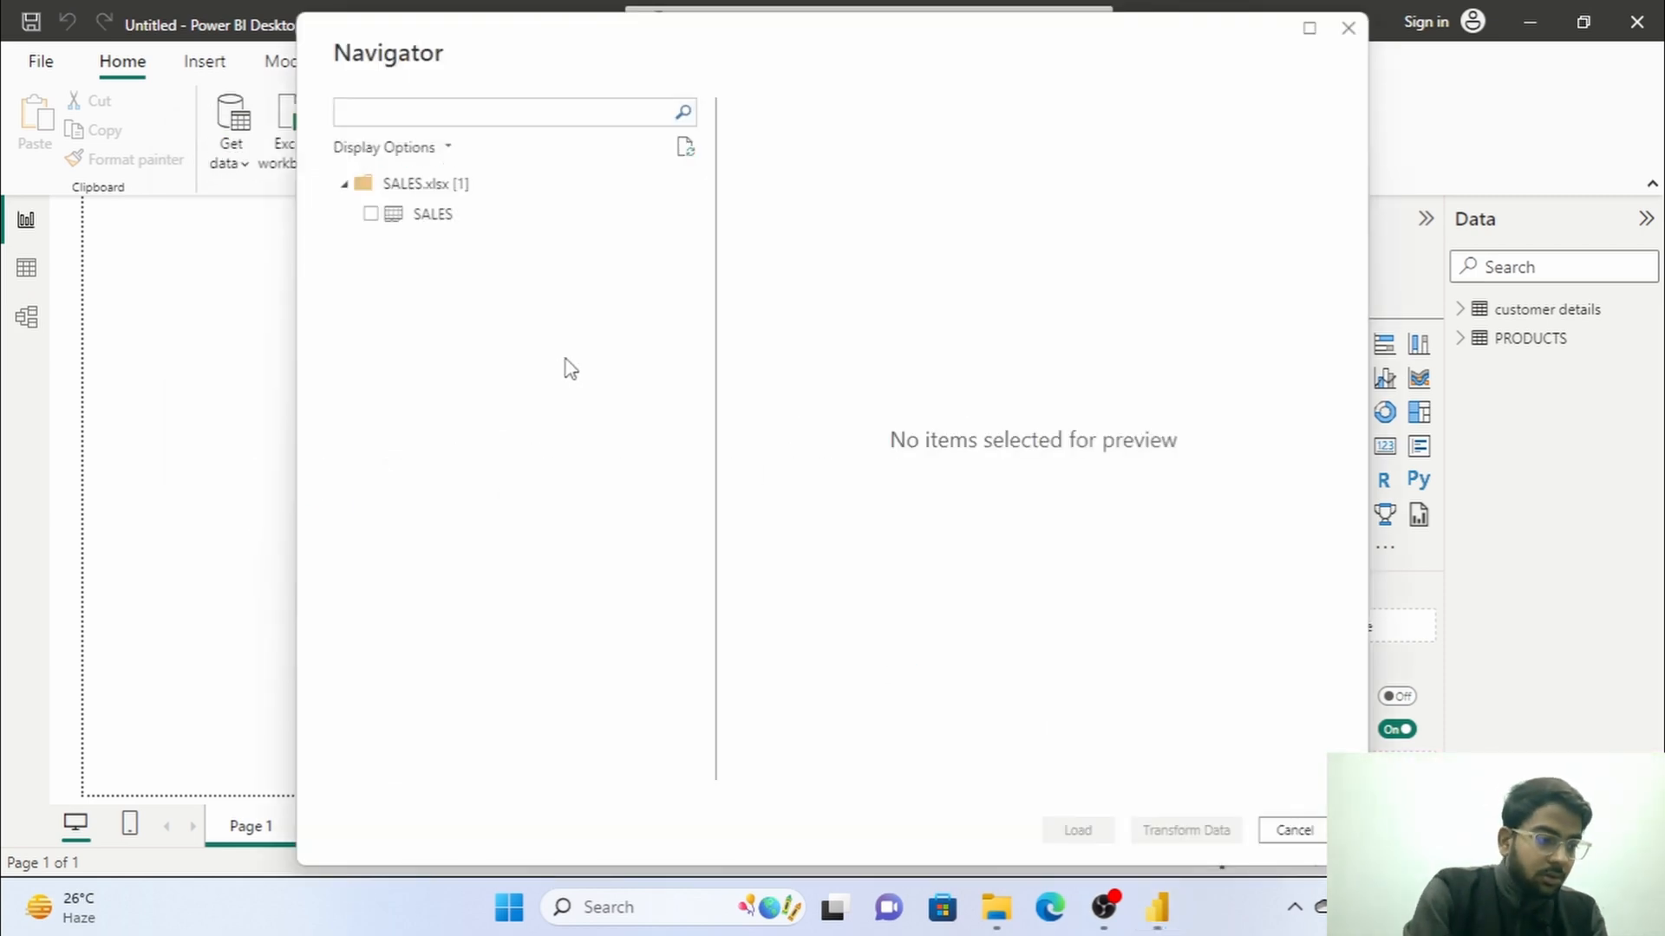
click(362, 217)
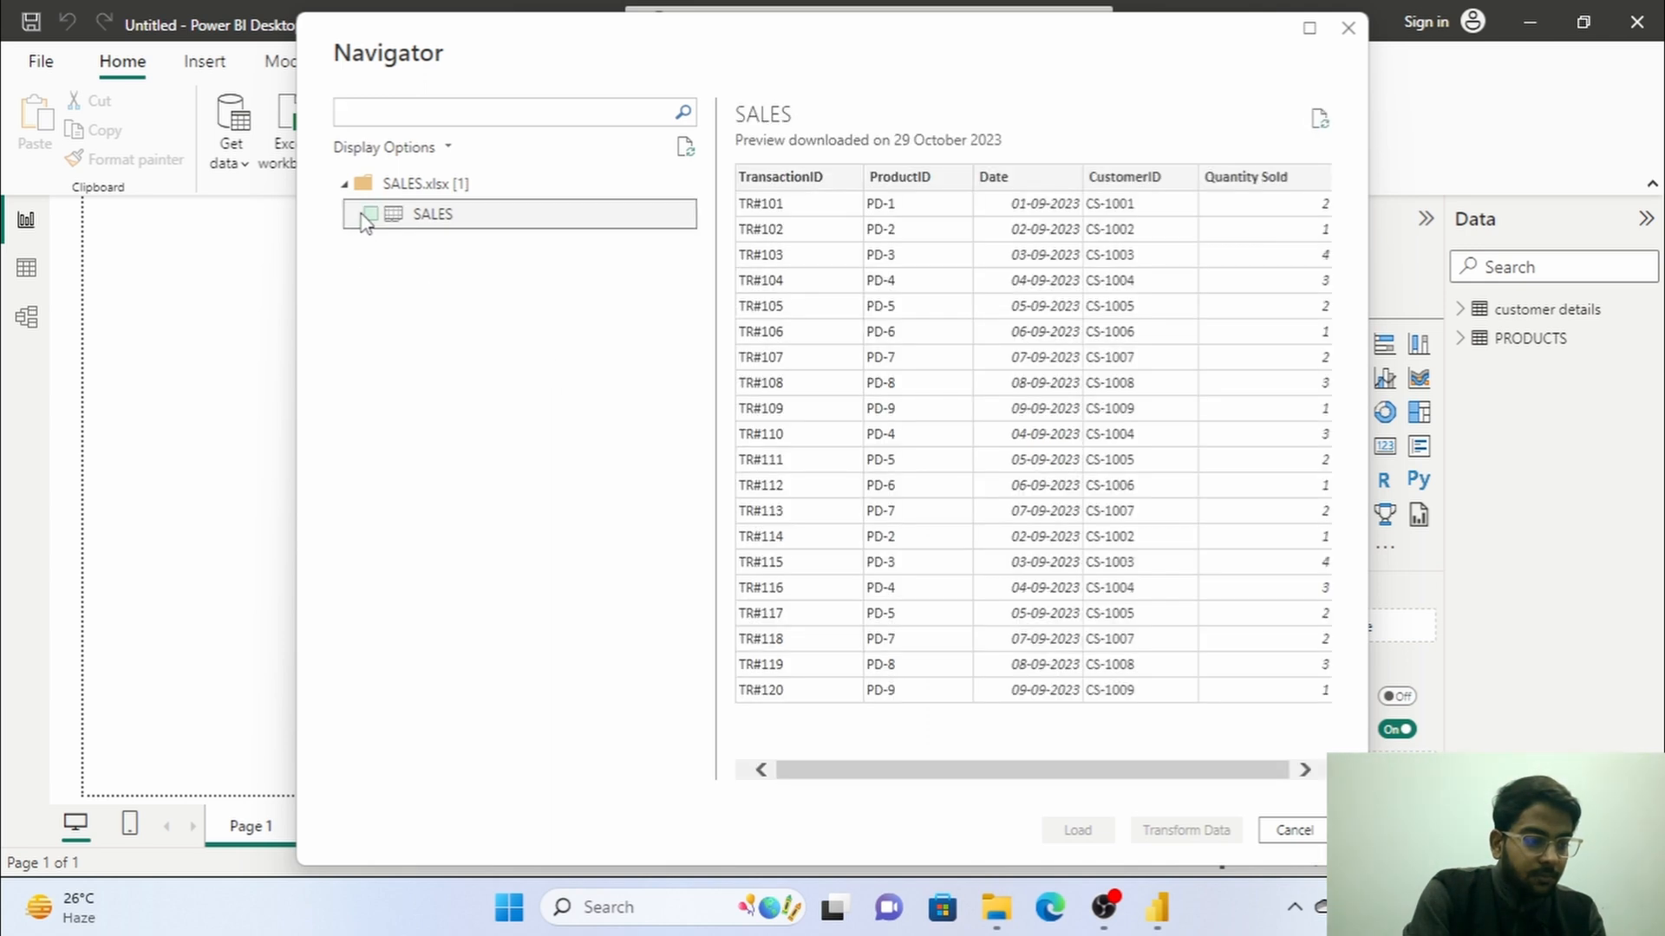
click(364, 215)
click(1088, 833)
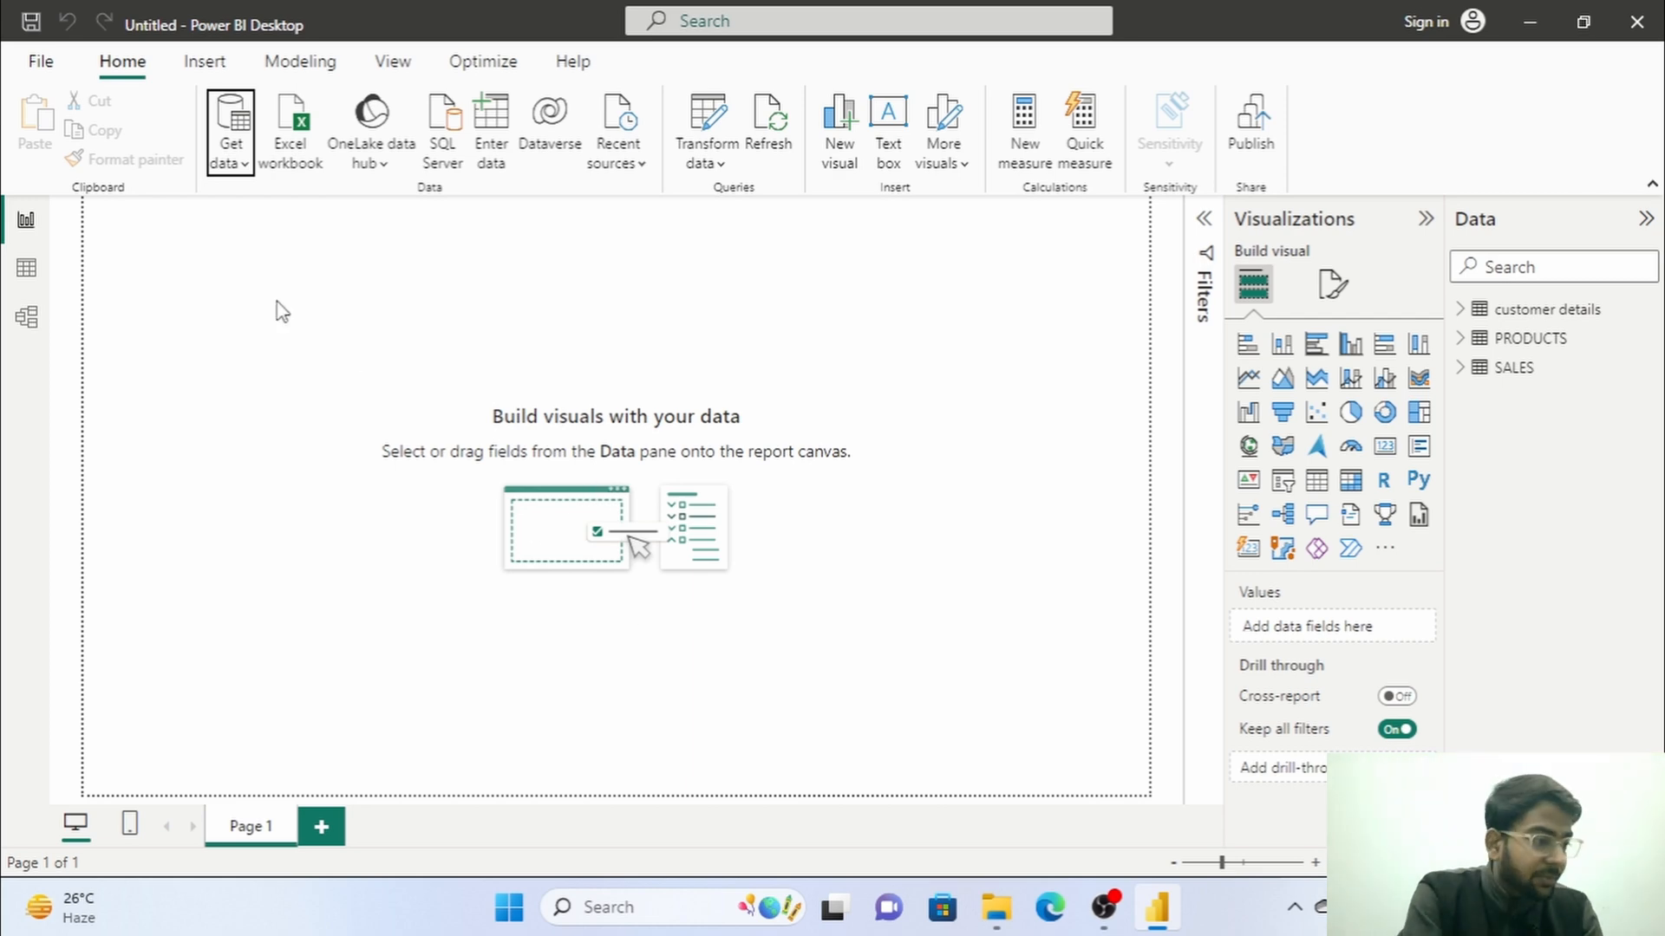
Examine the columns and rows of the customer details, PRODUCTS and SALES tables in table view.
click(26, 268)
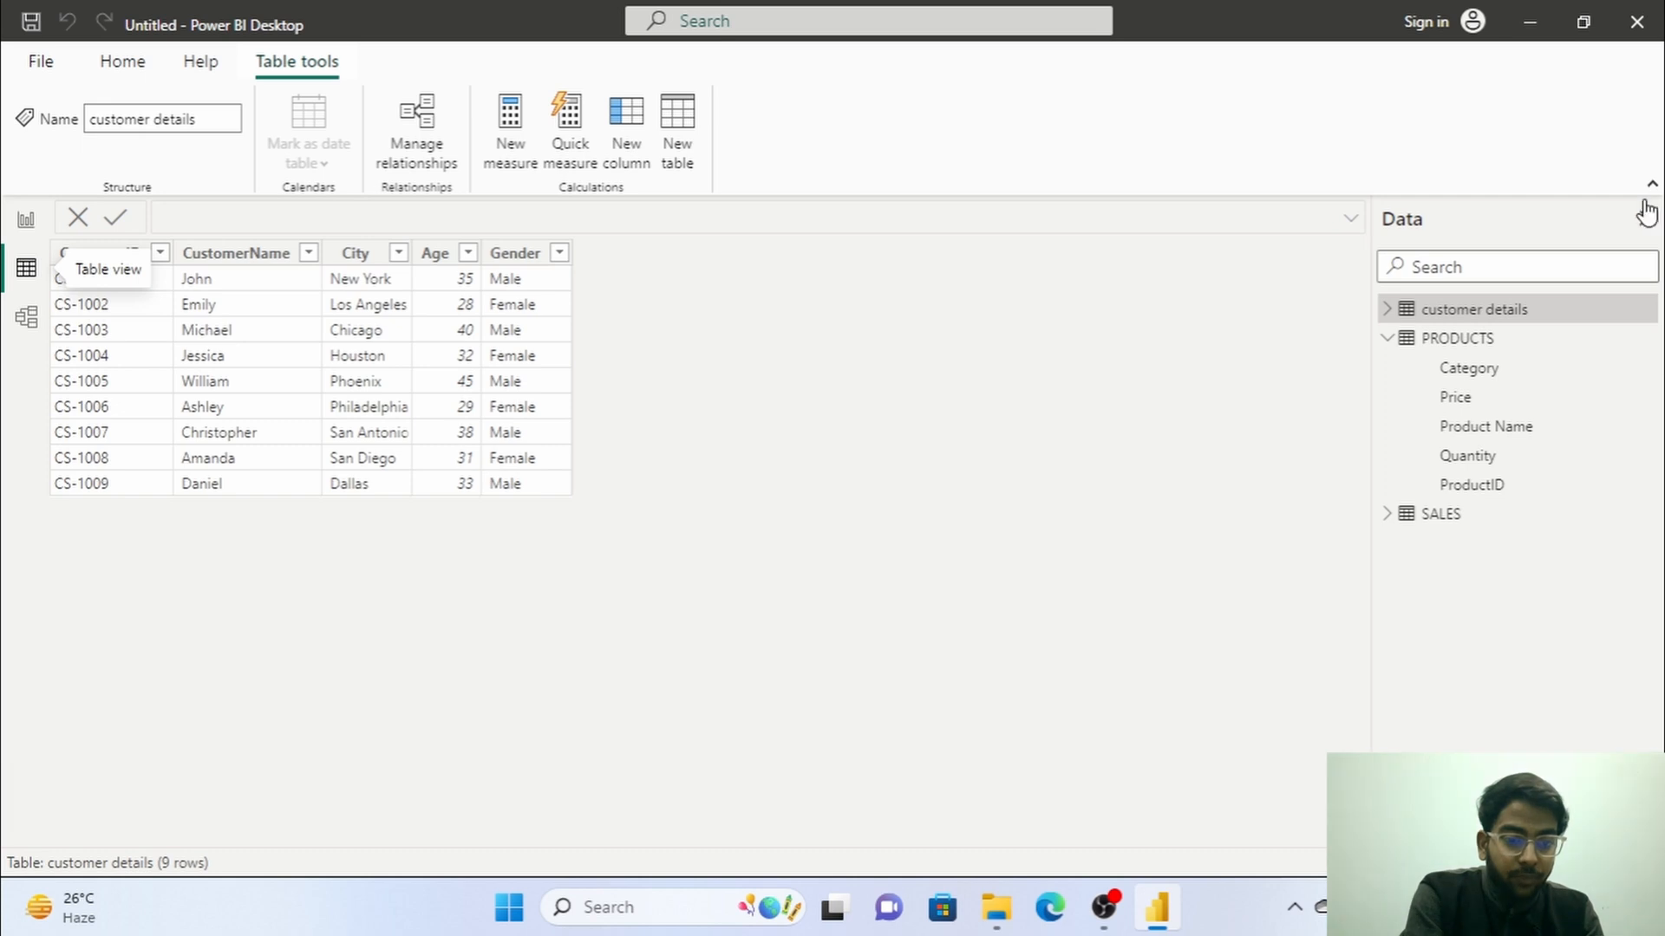
click(1387, 338)
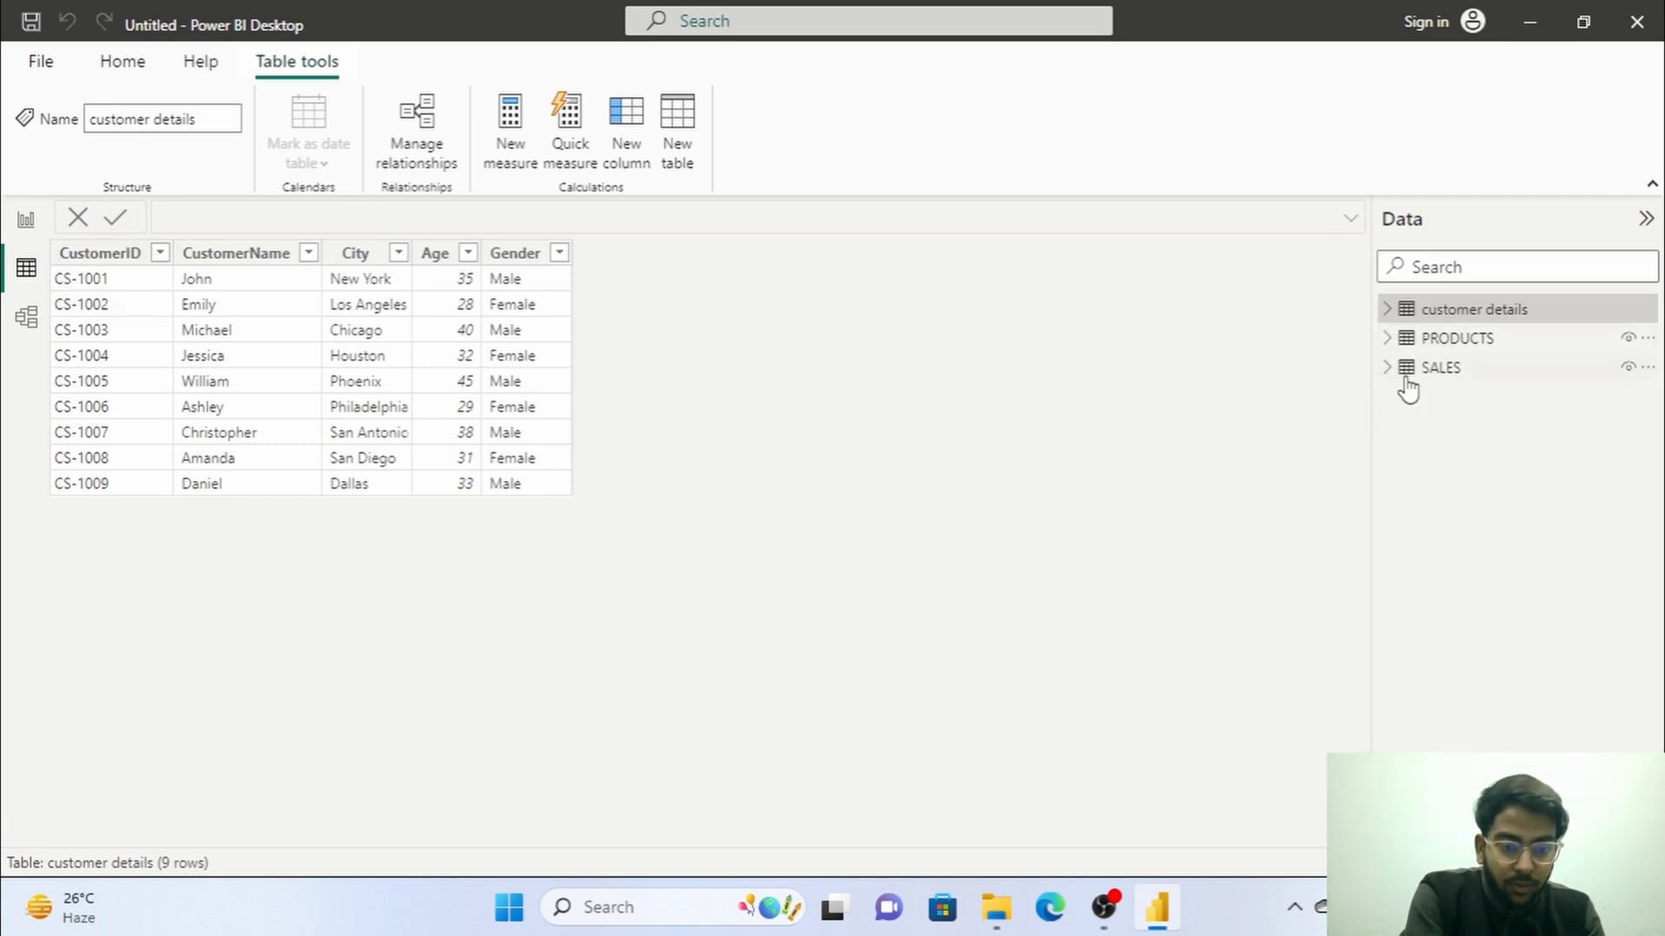
click(1423, 340)
click(1433, 378)
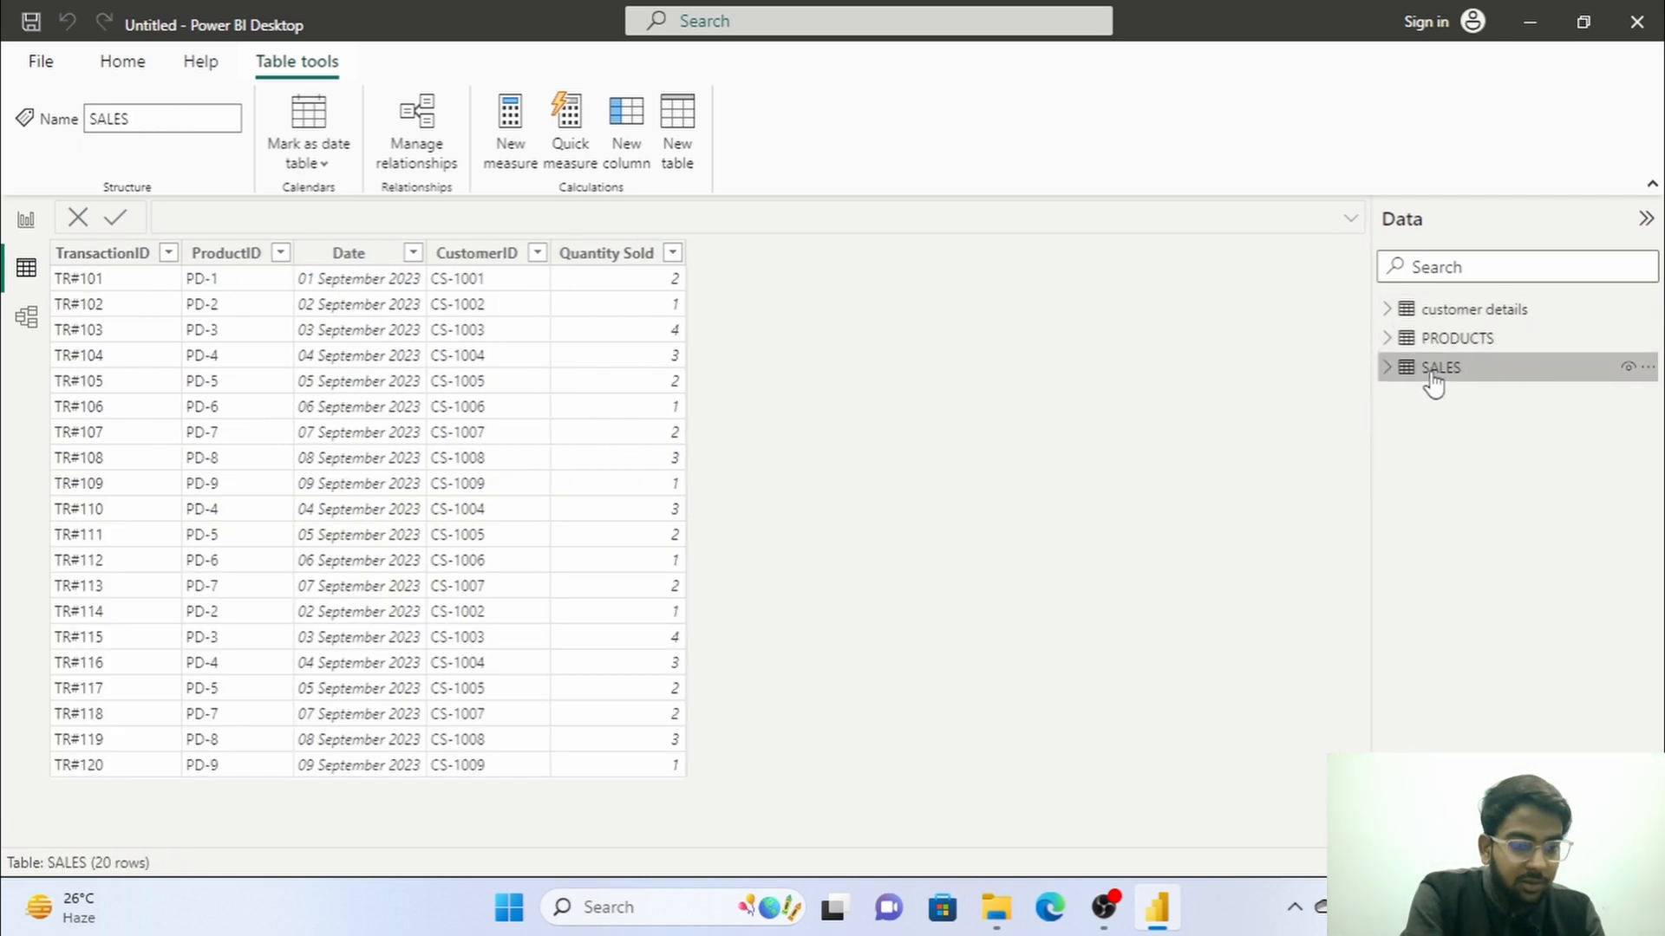
click(1465, 340)
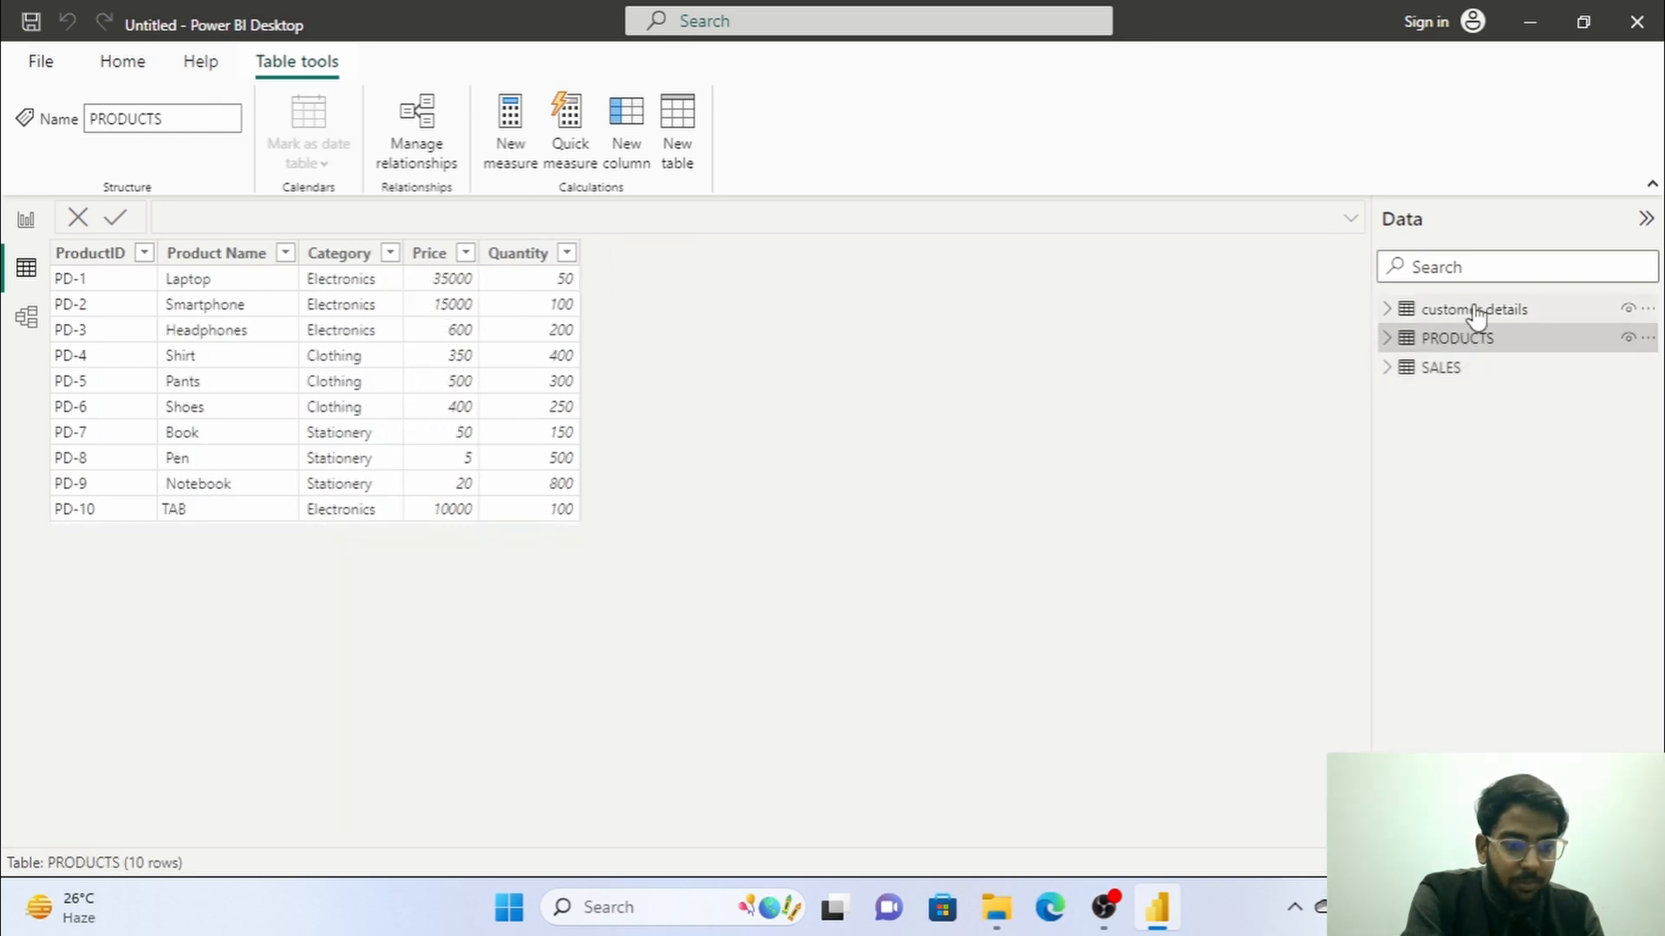
click(1476, 312)
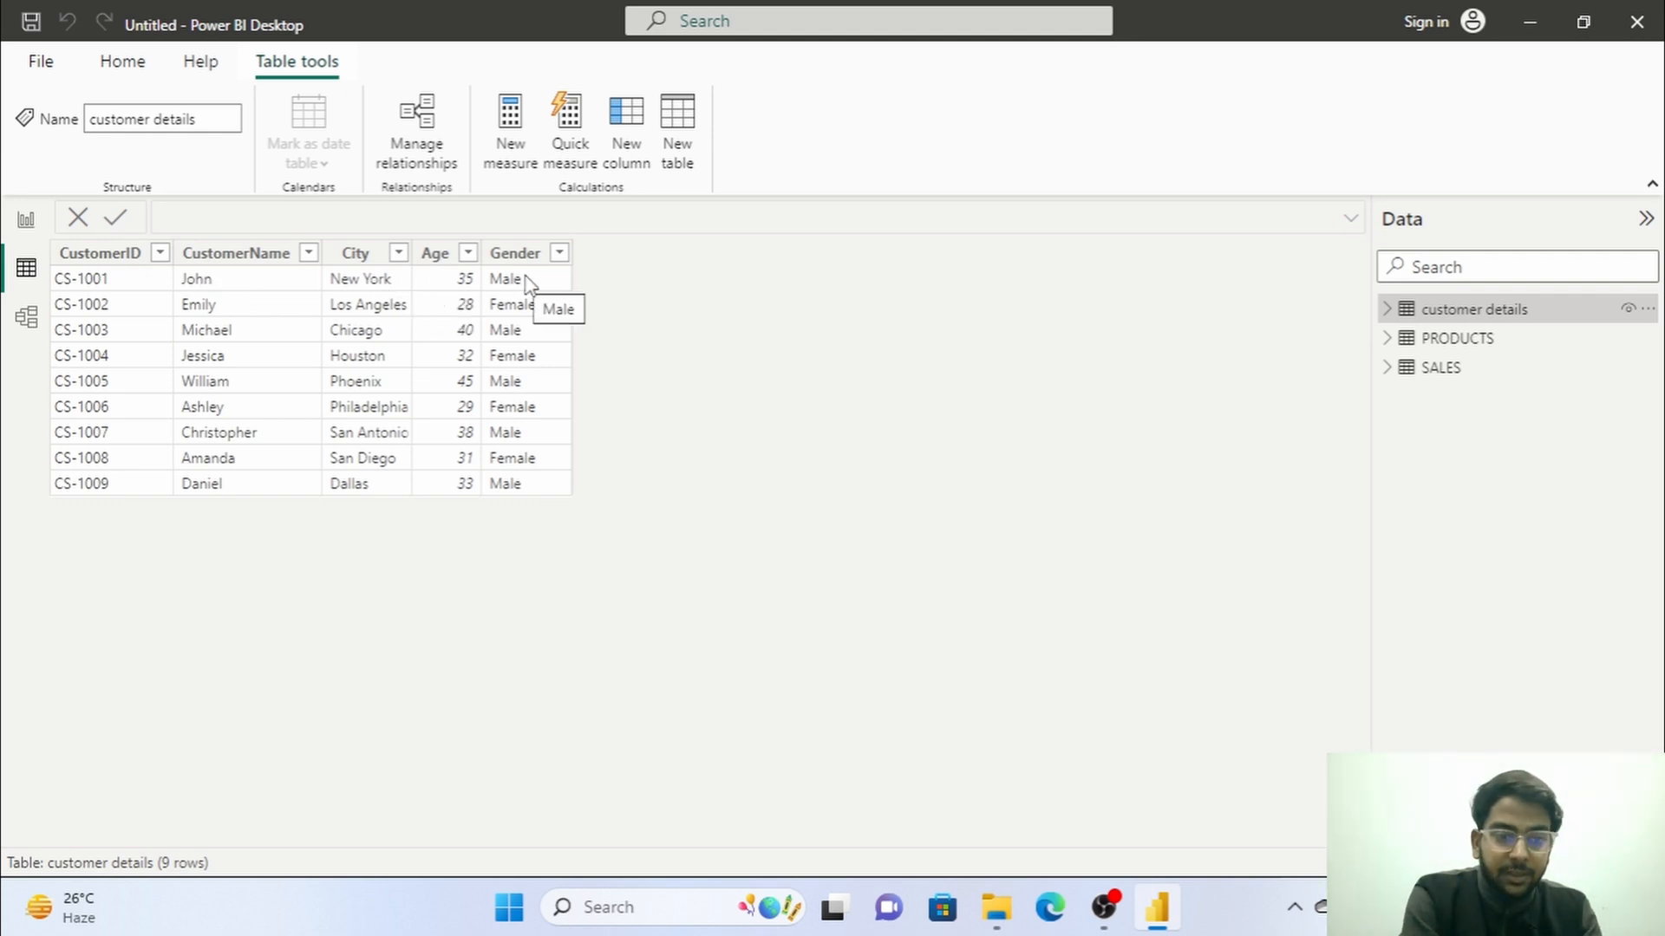
click(1484, 340)
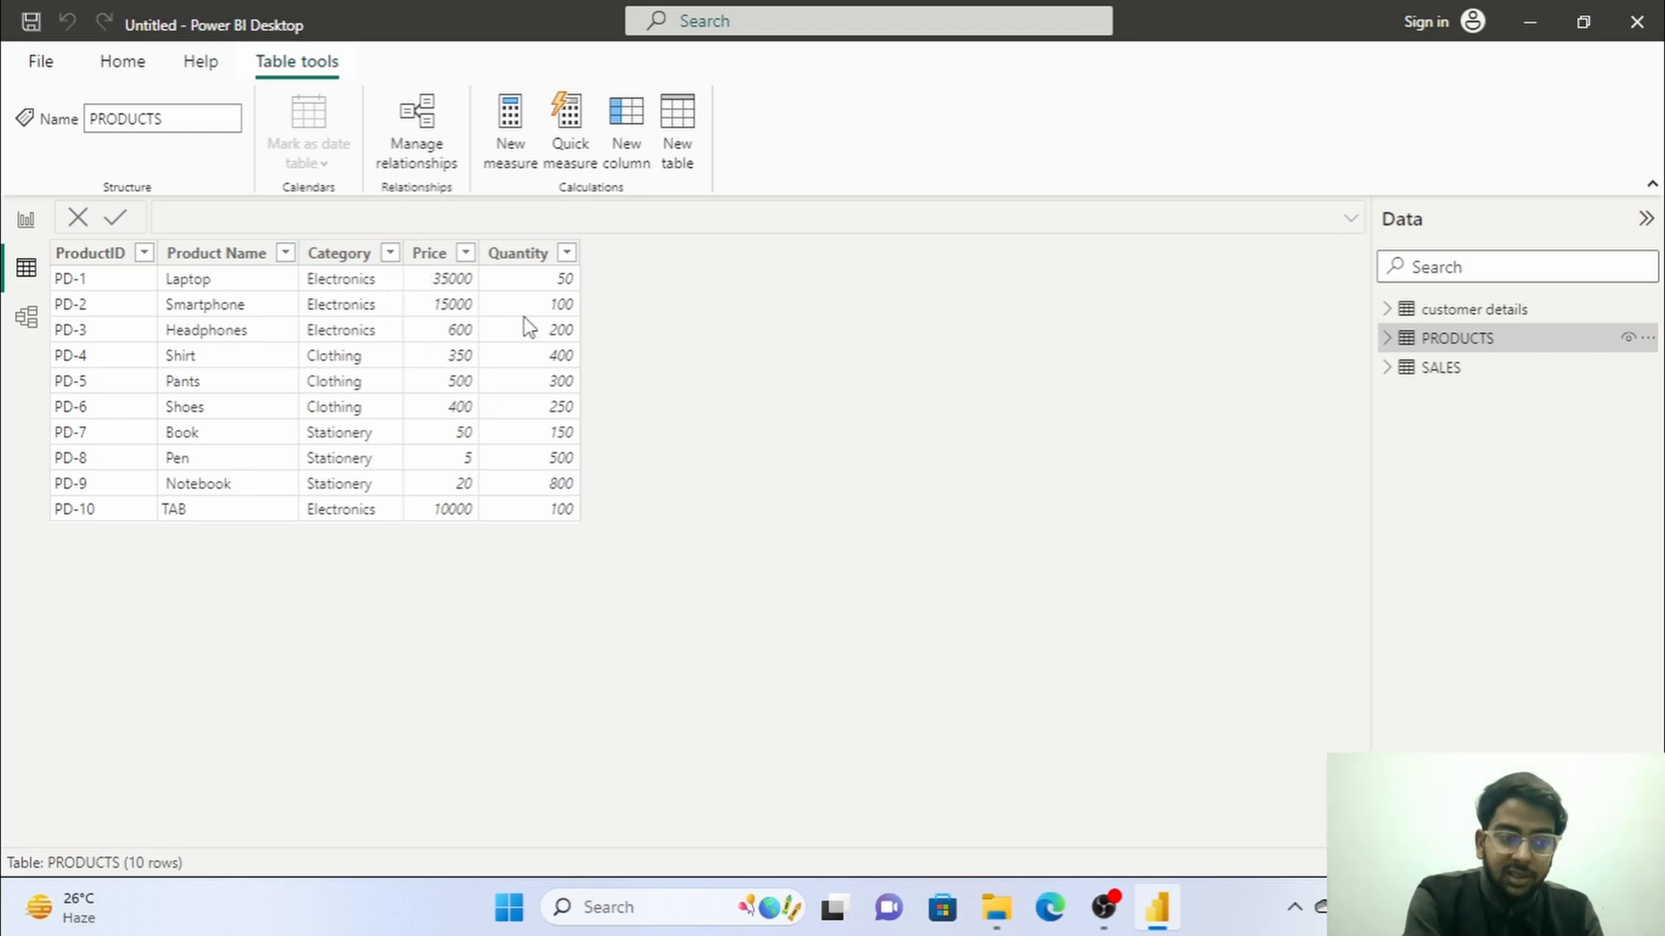
click(1502, 375)
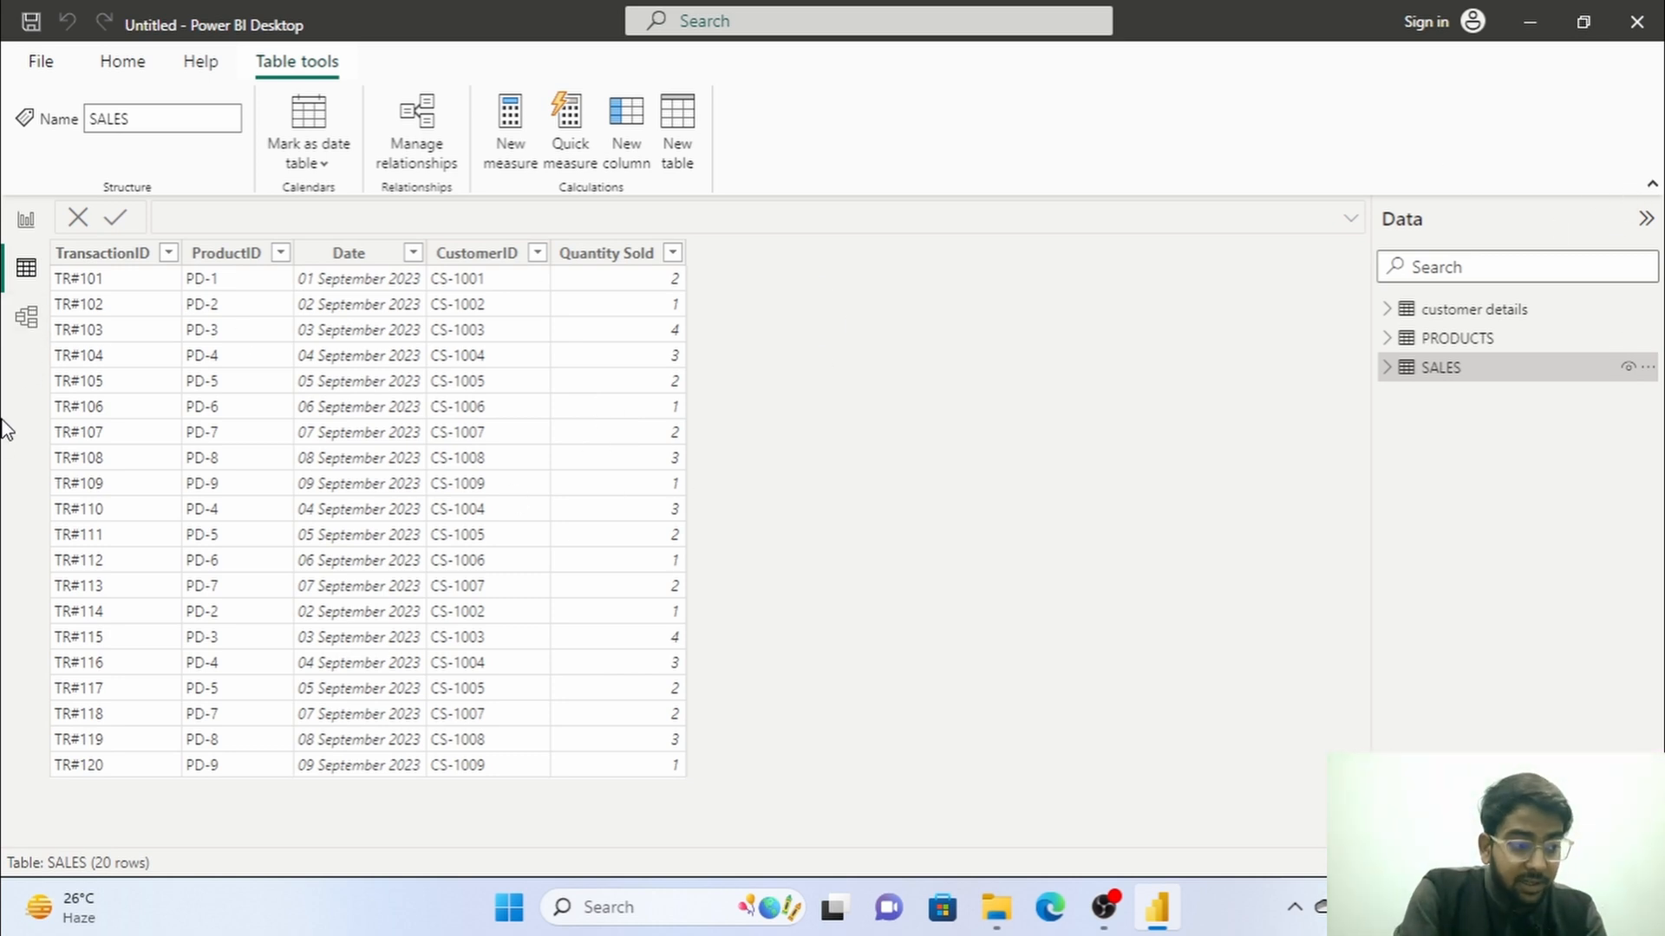
In the model view, hide the Properties pane and move the customer details table below and between PRODUCTS and SALES.
click(24, 322)
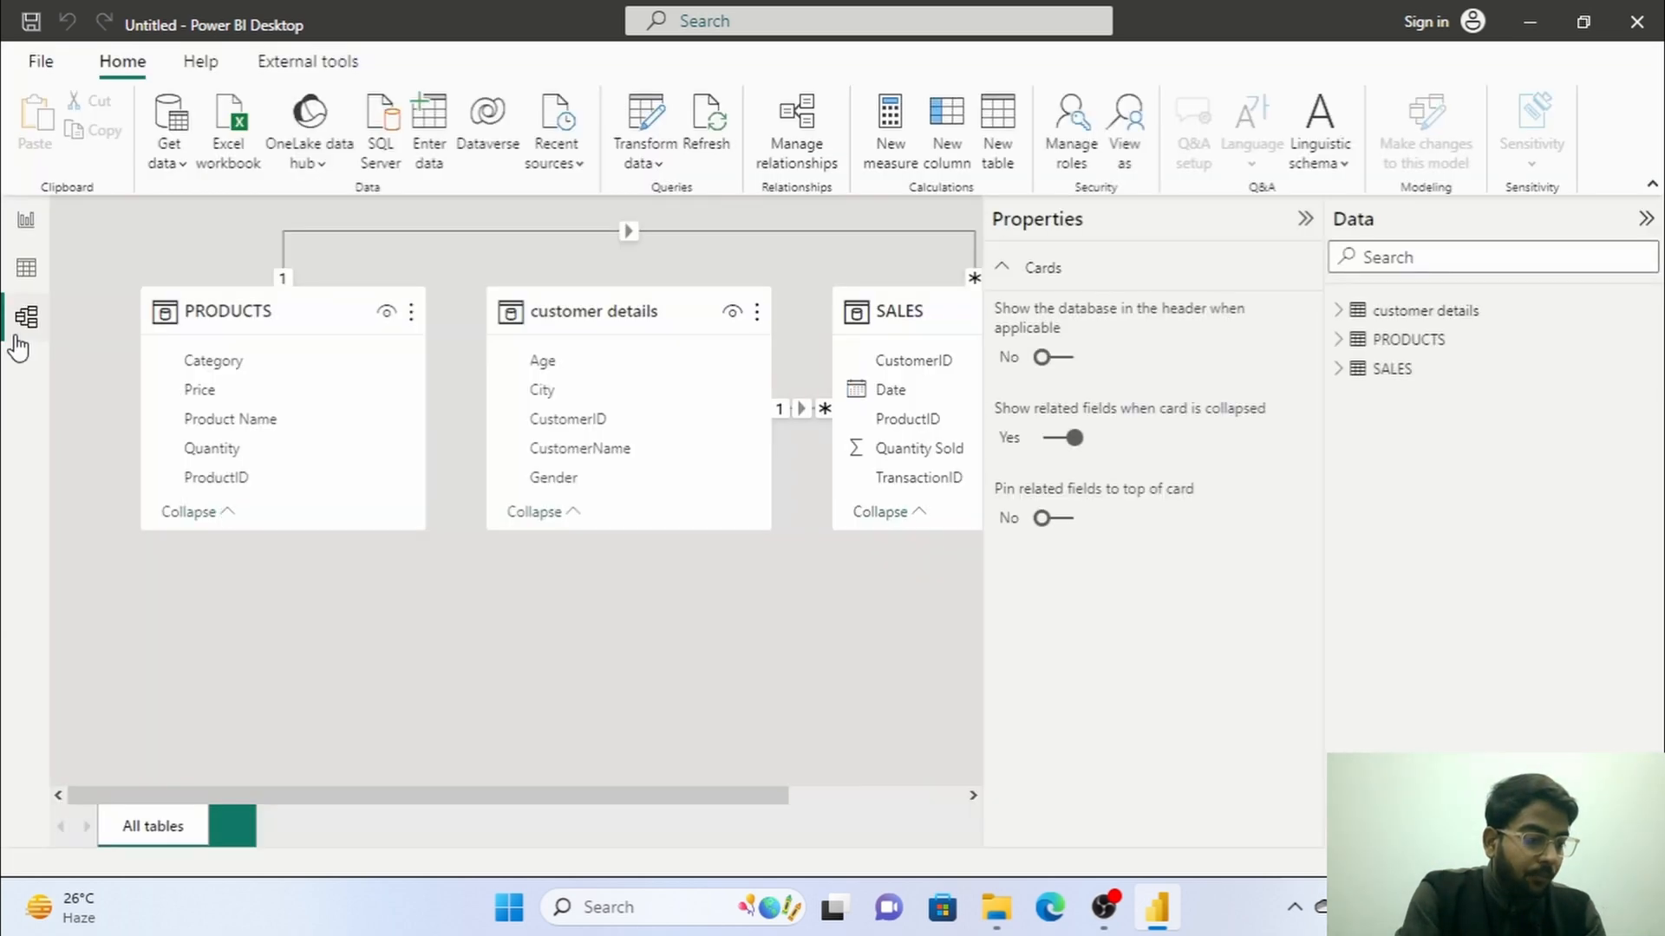
drag(539, 801, 633, 801)
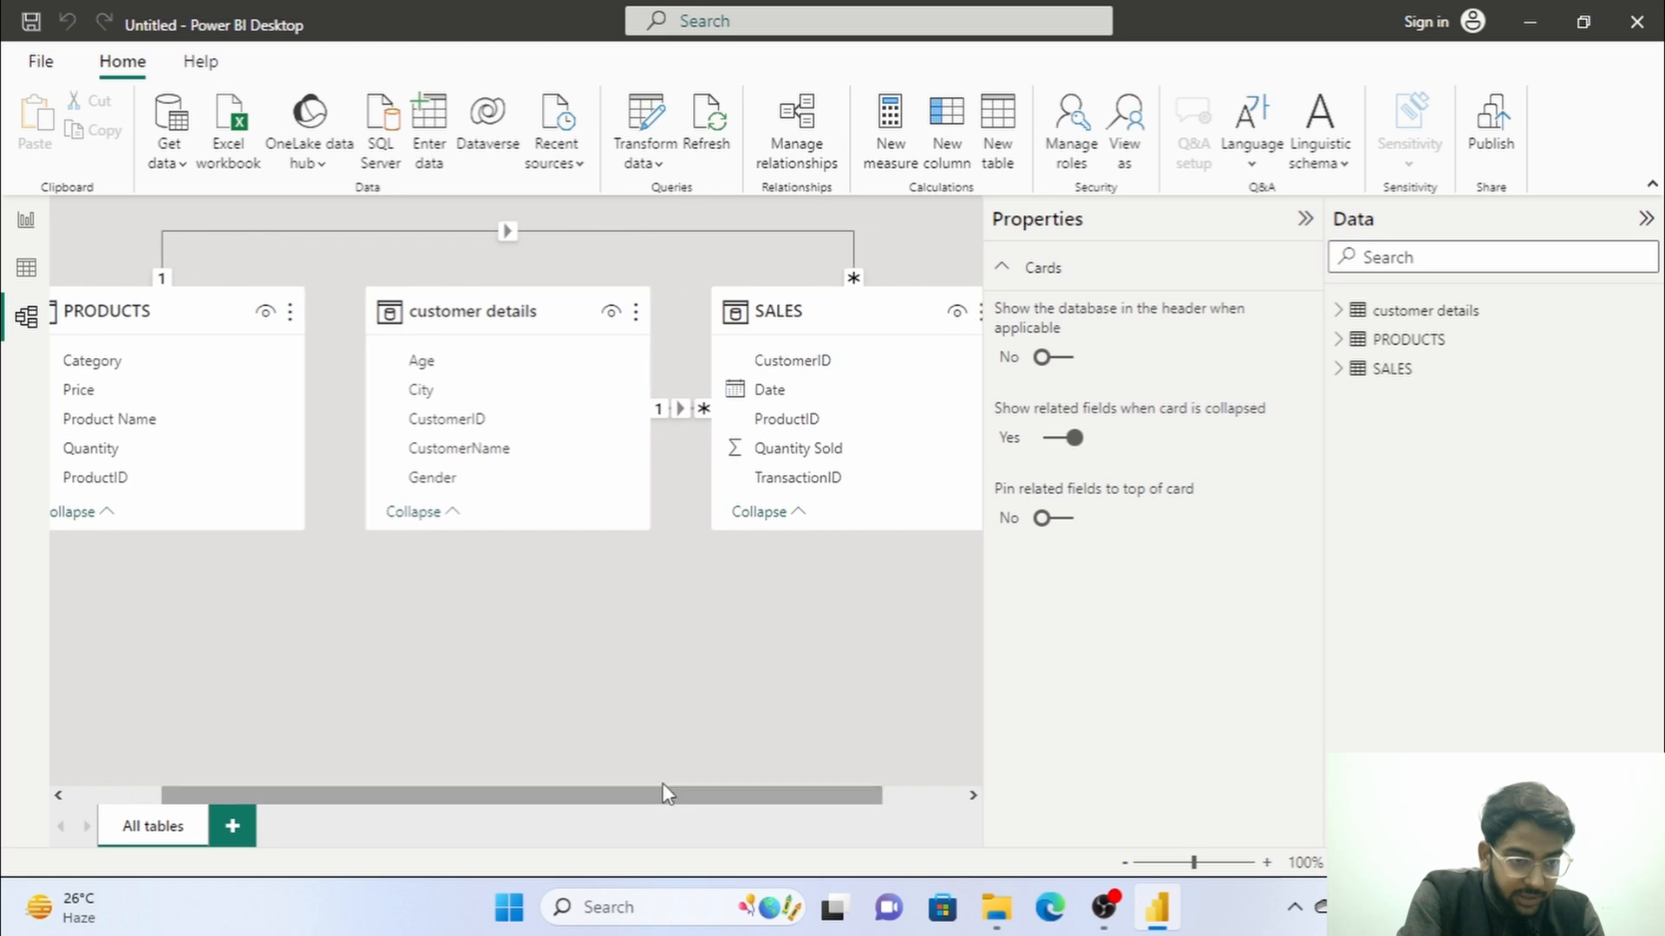
click(1307, 221)
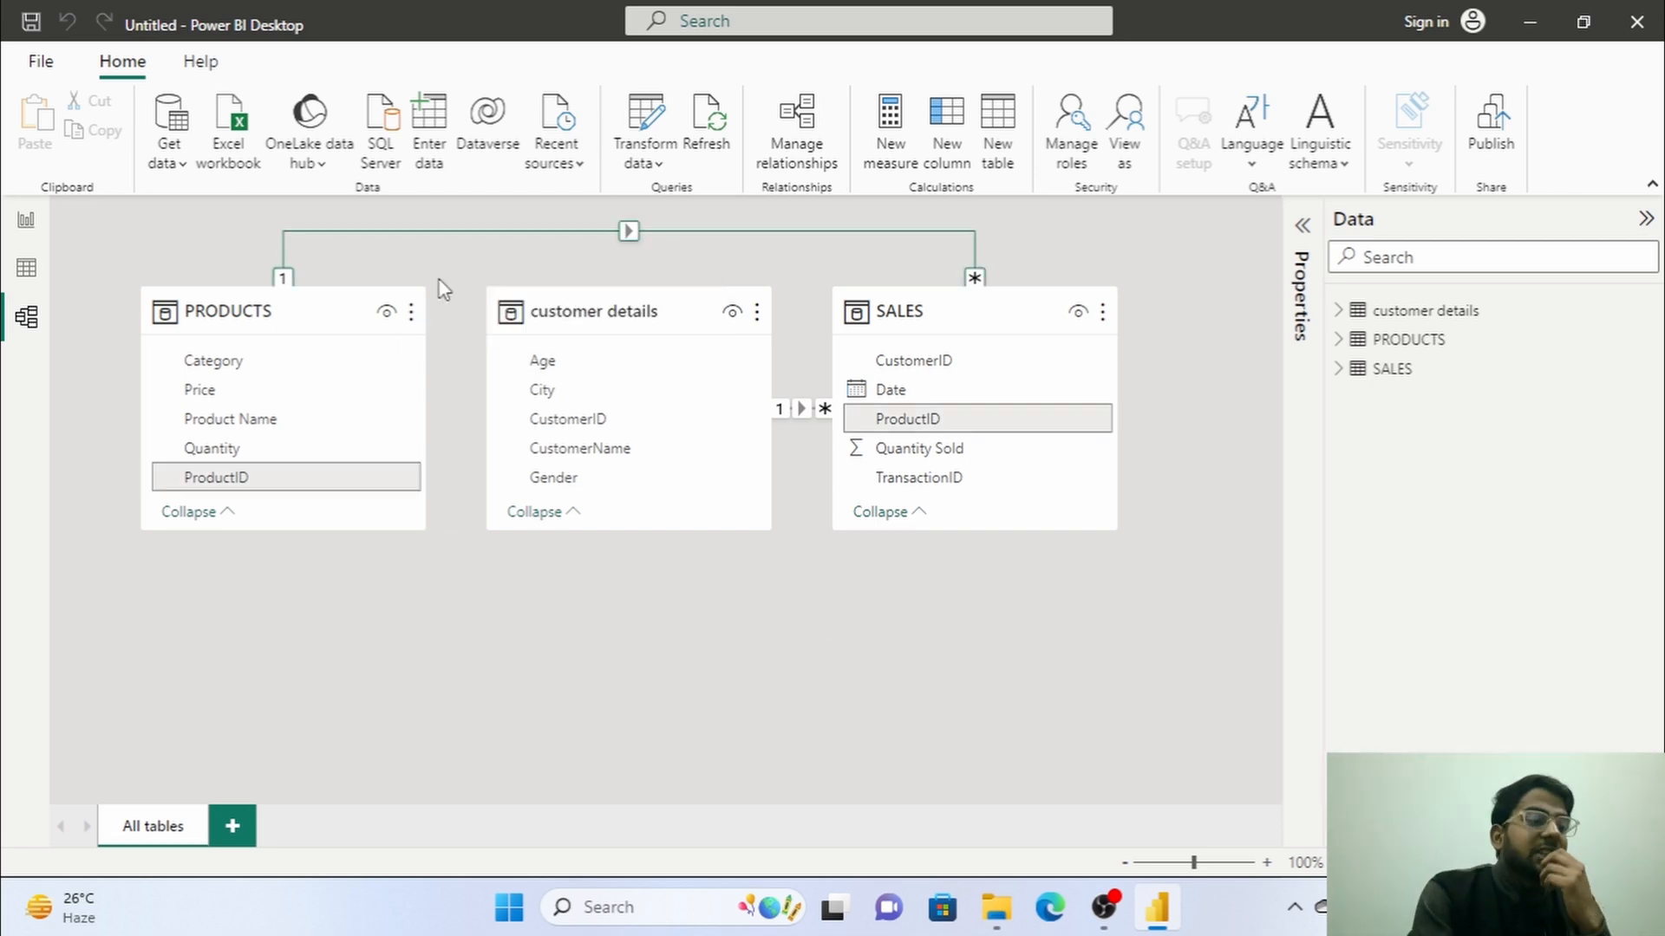
drag(647, 312, 619, 550)
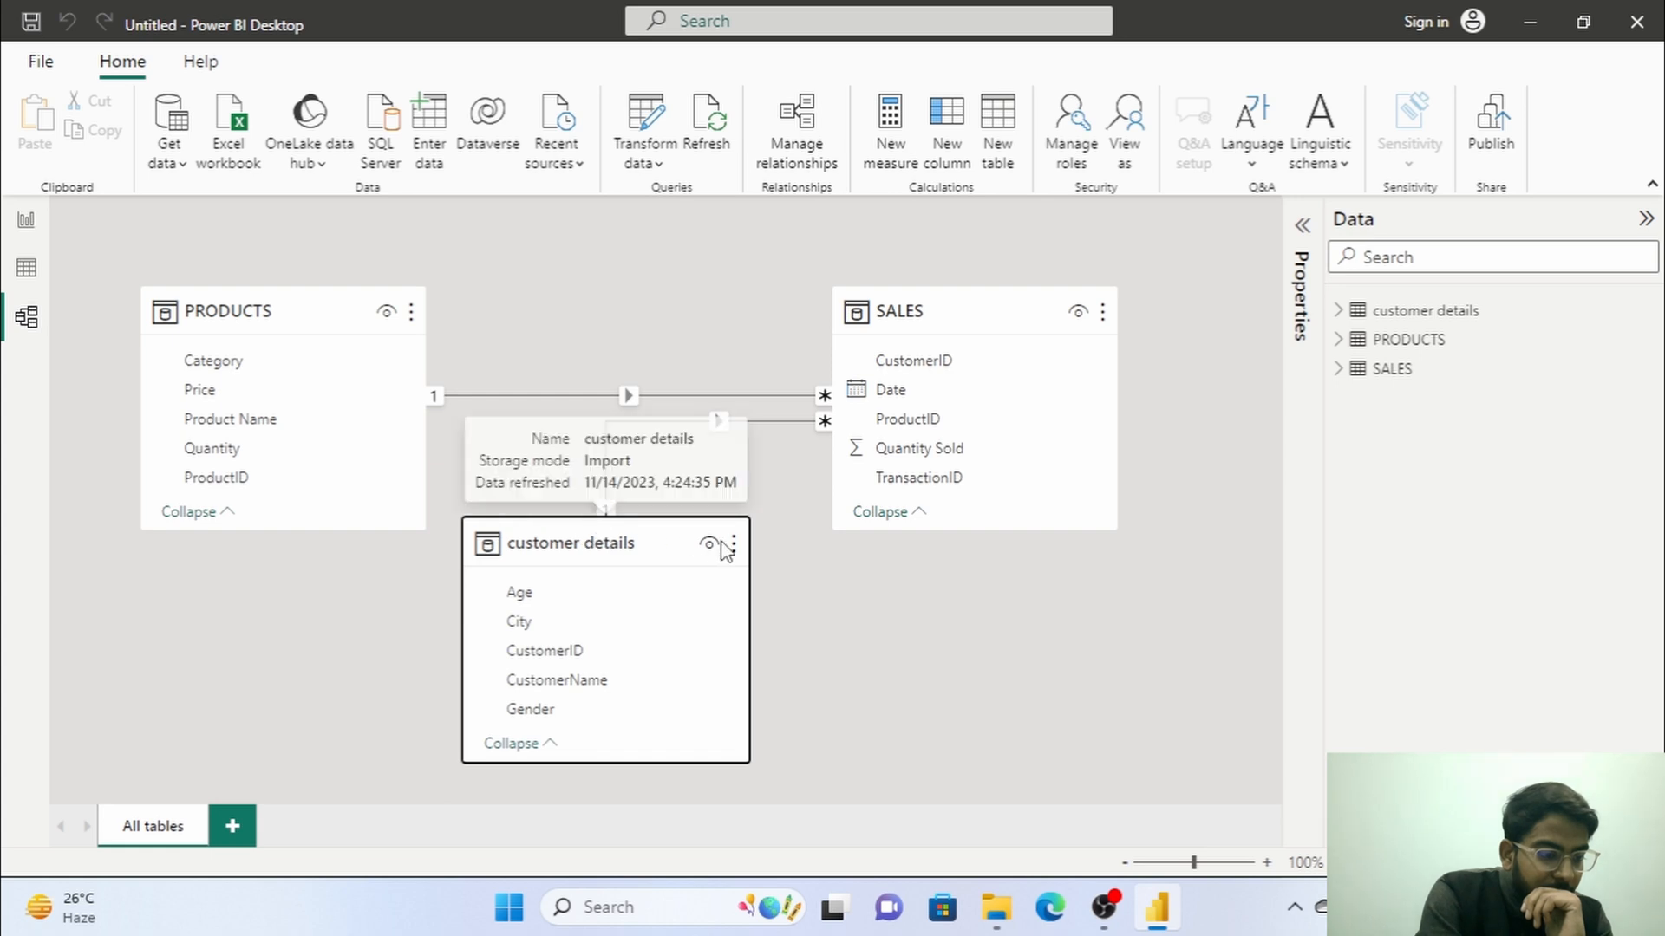
Delete the relationship between the customer details and SALES tables.
right_click(711, 418)
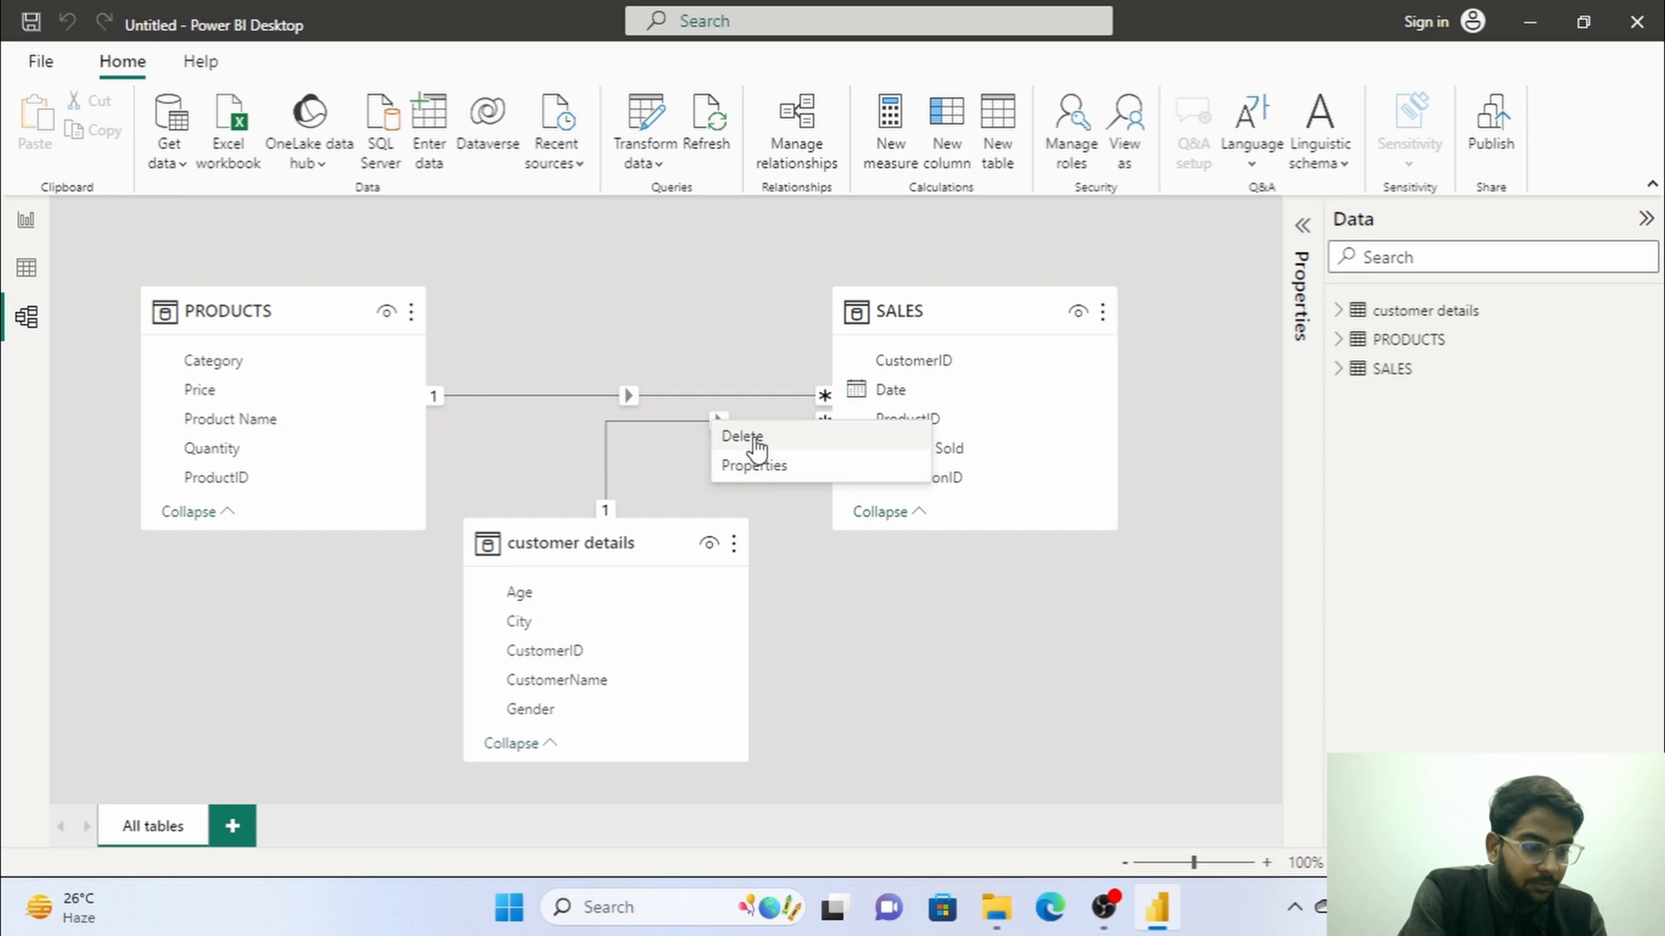
click(755, 439)
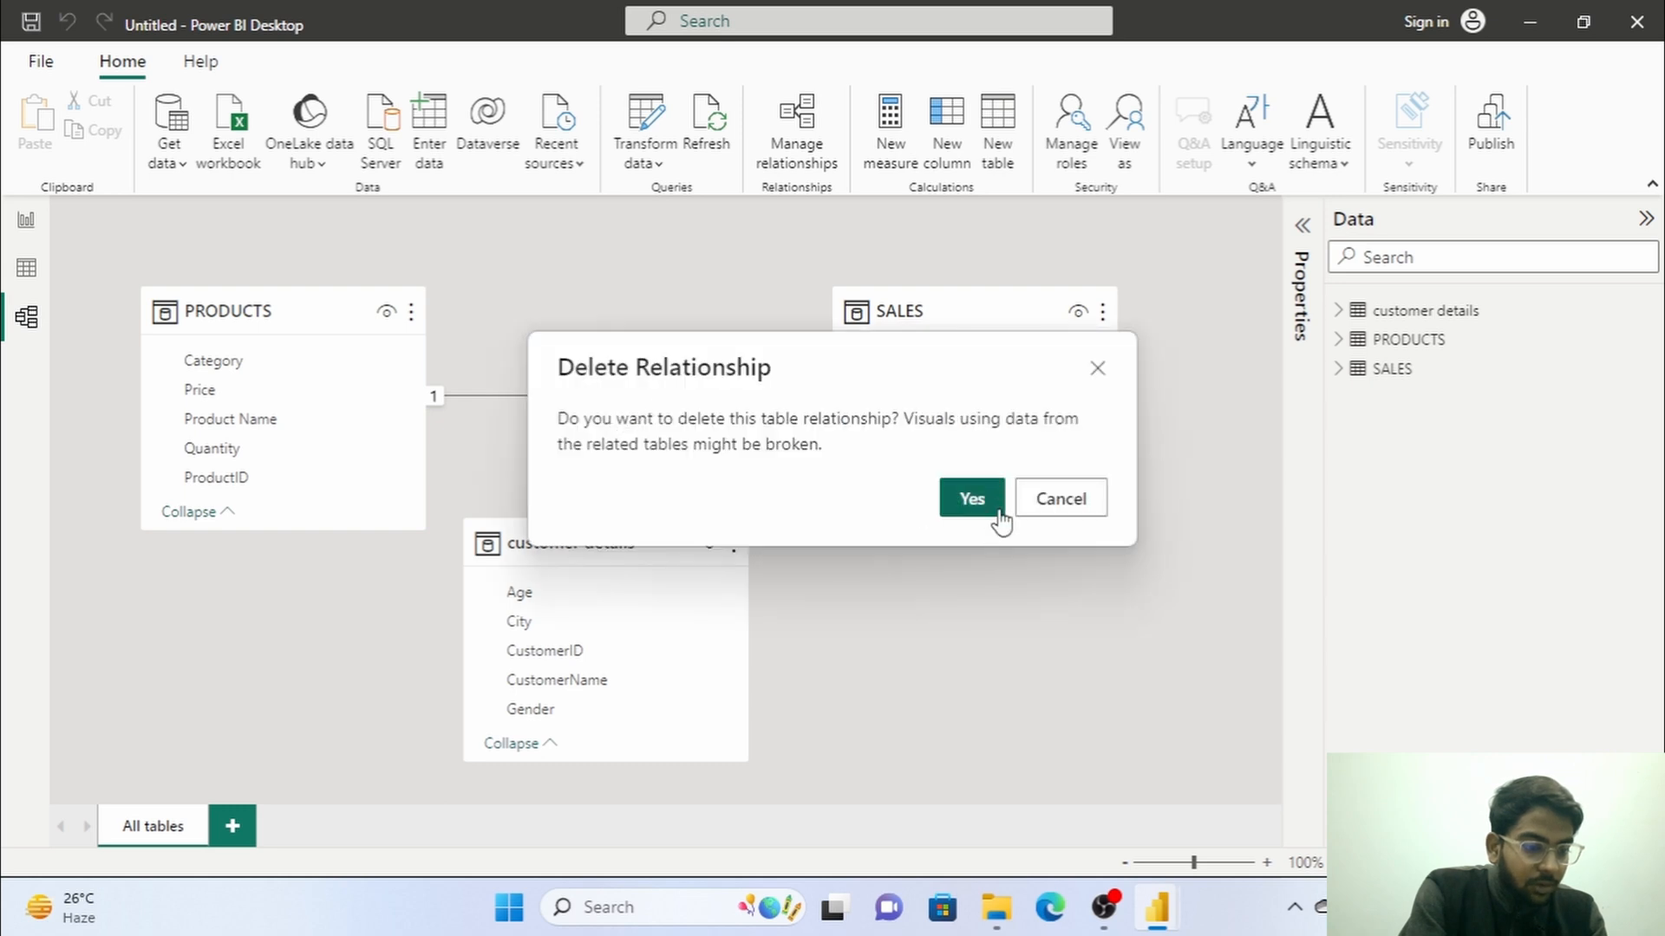
click(980, 498)
Delete the relationship between the PRODUCTS and SALES tables.
double_click(633, 398)
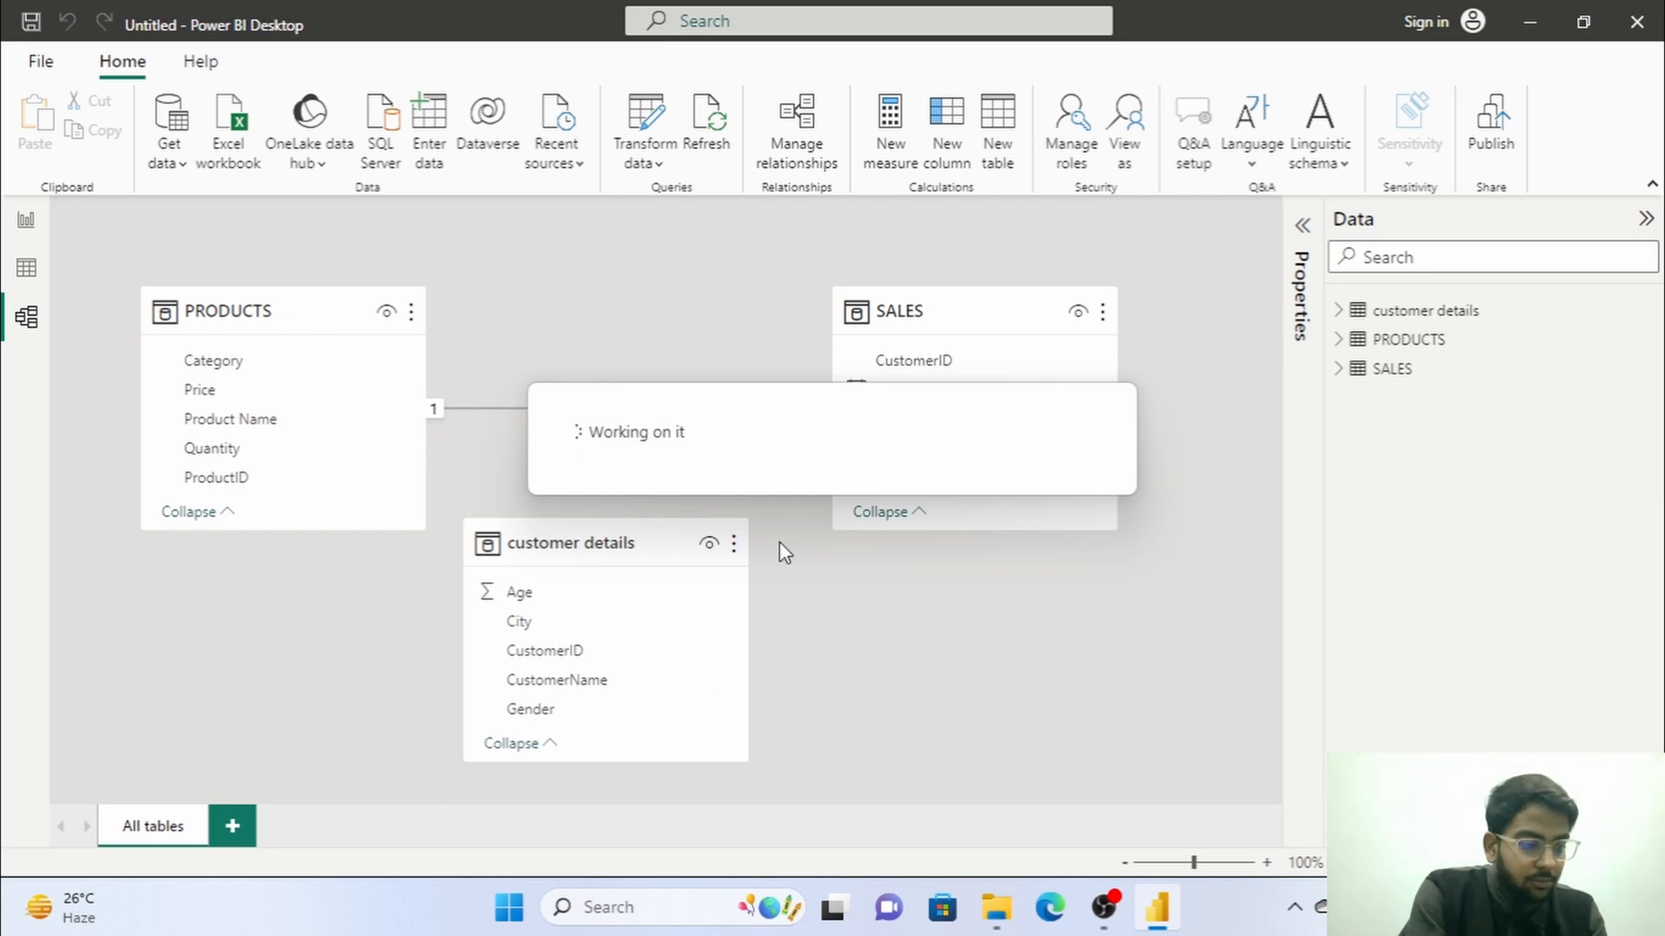
right_click(632, 407)
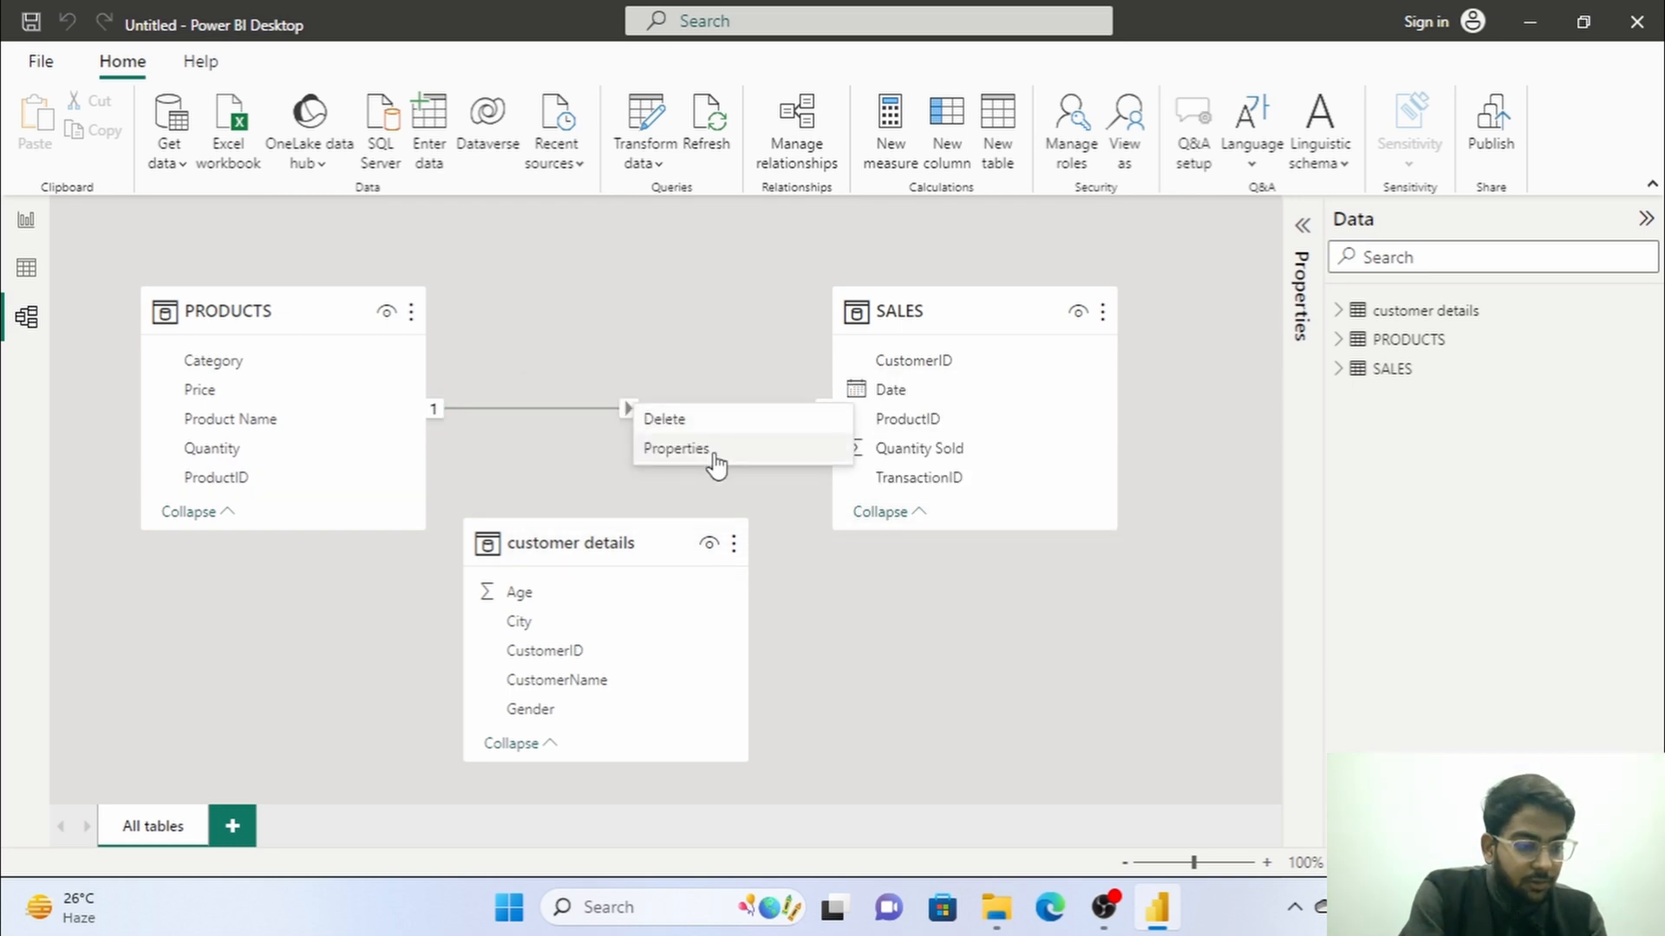
click(708, 410)
key(Delete)
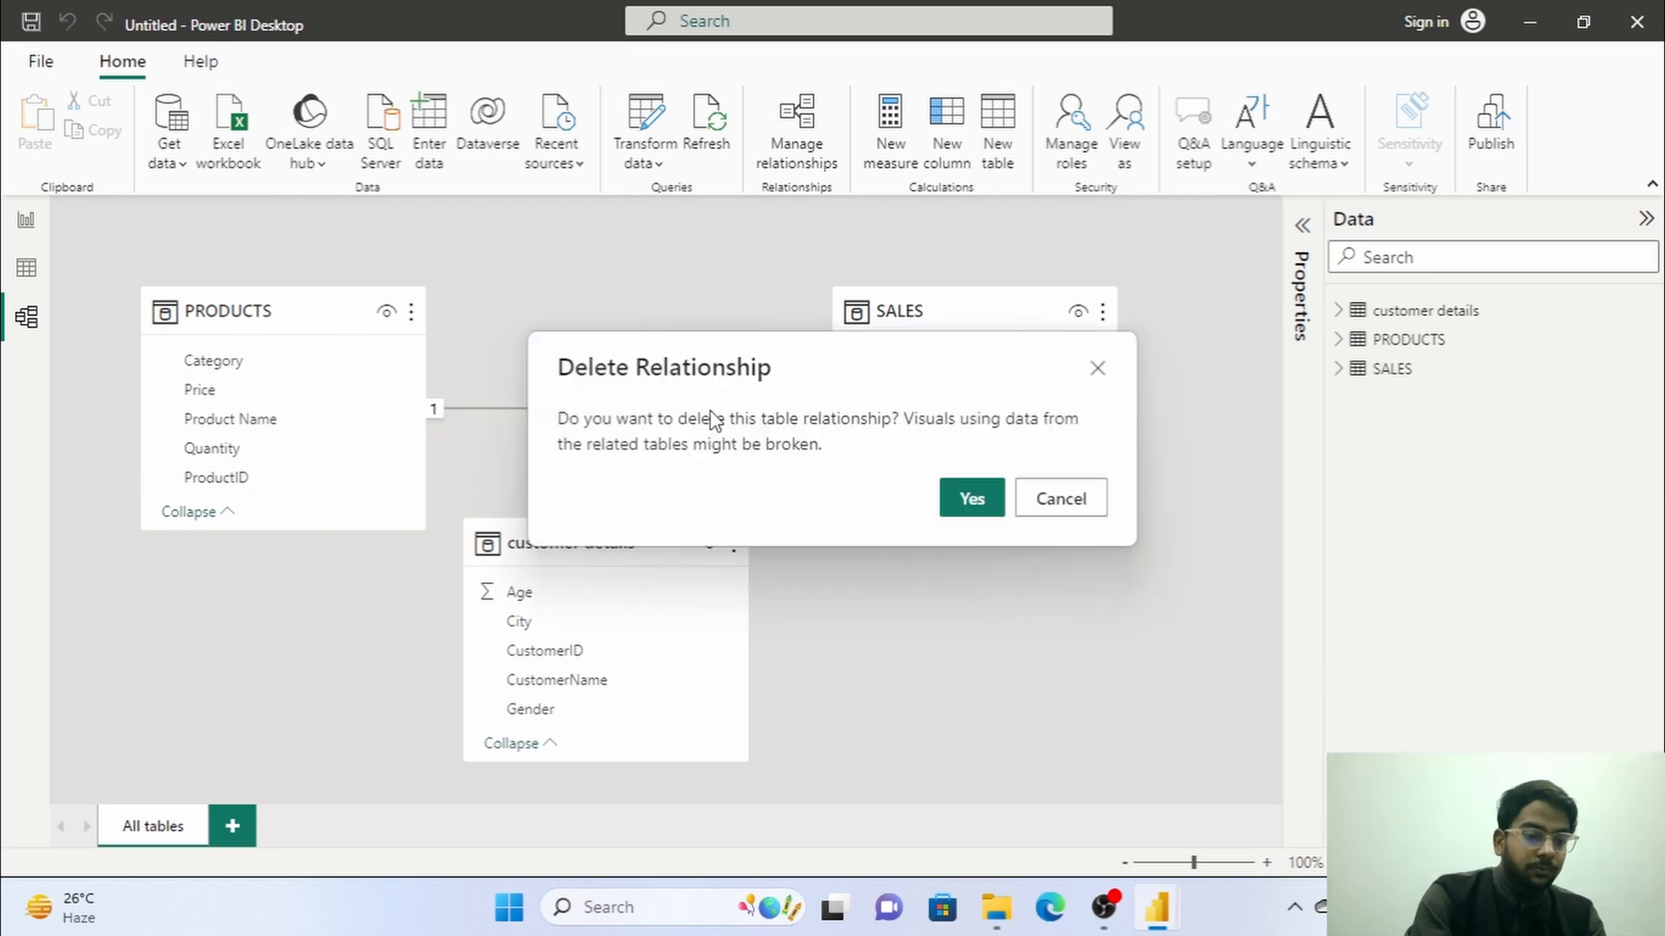
click(964, 498)
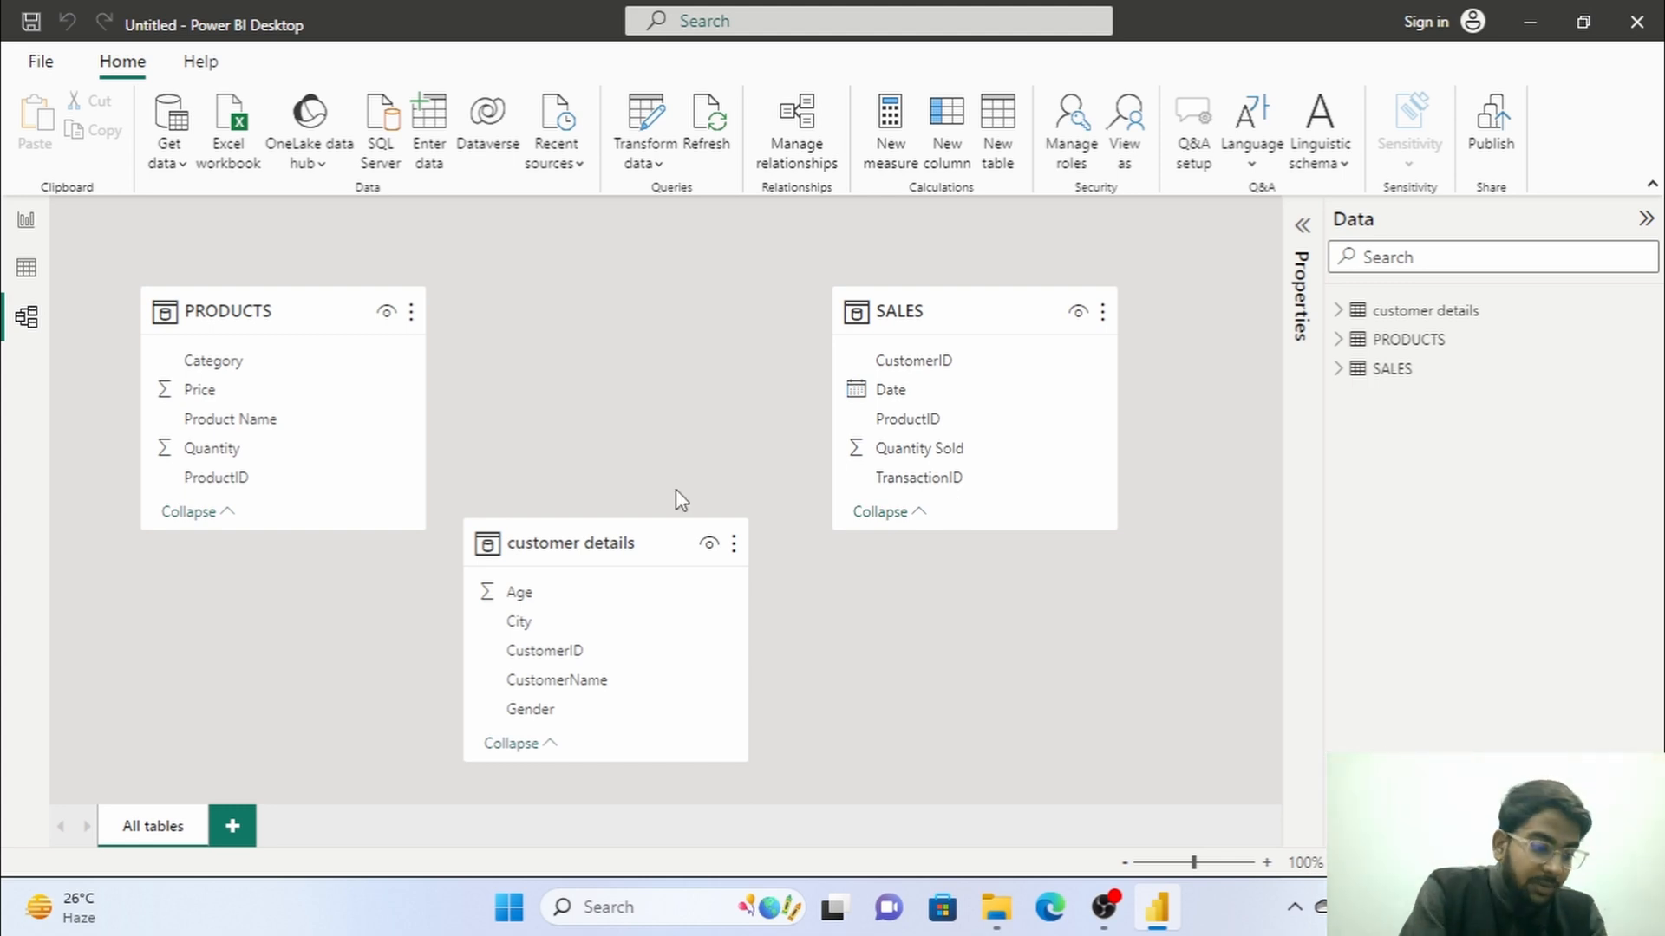
Rearrange the model diagram so customer details sits level with PRODUCTS, with SALES lower down between the two tables.
drag(579, 543, 611, 574)
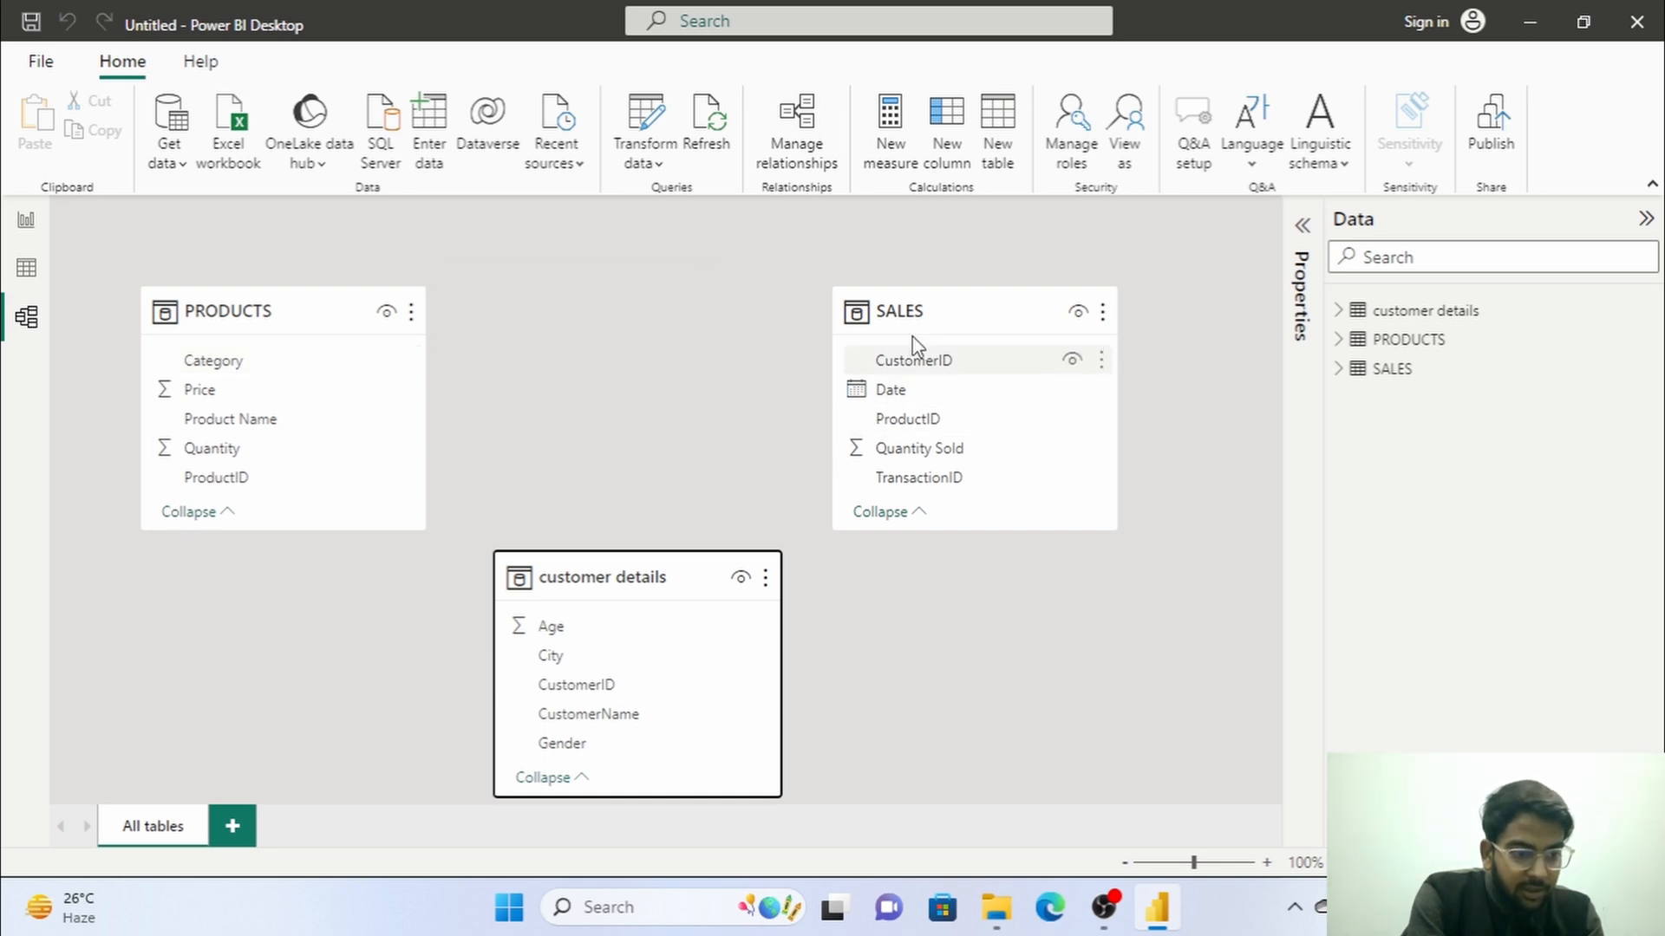
drag(940, 292, 614, 299)
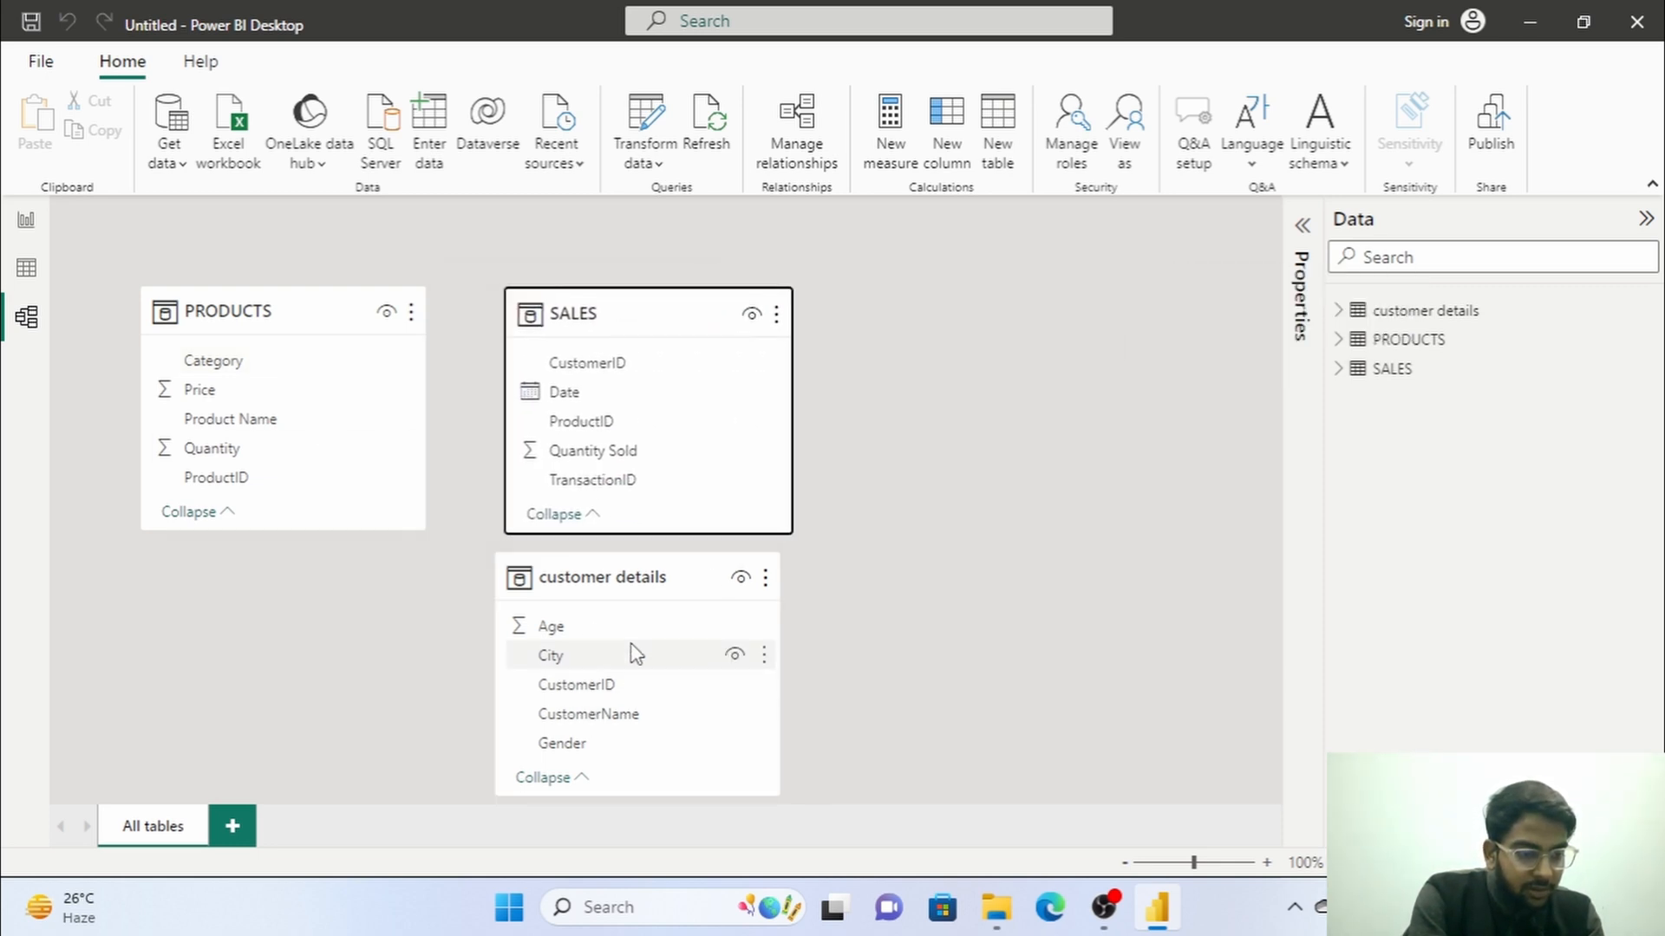
drag(642, 576, 926, 336)
drag(1067, 260, 1079, 260)
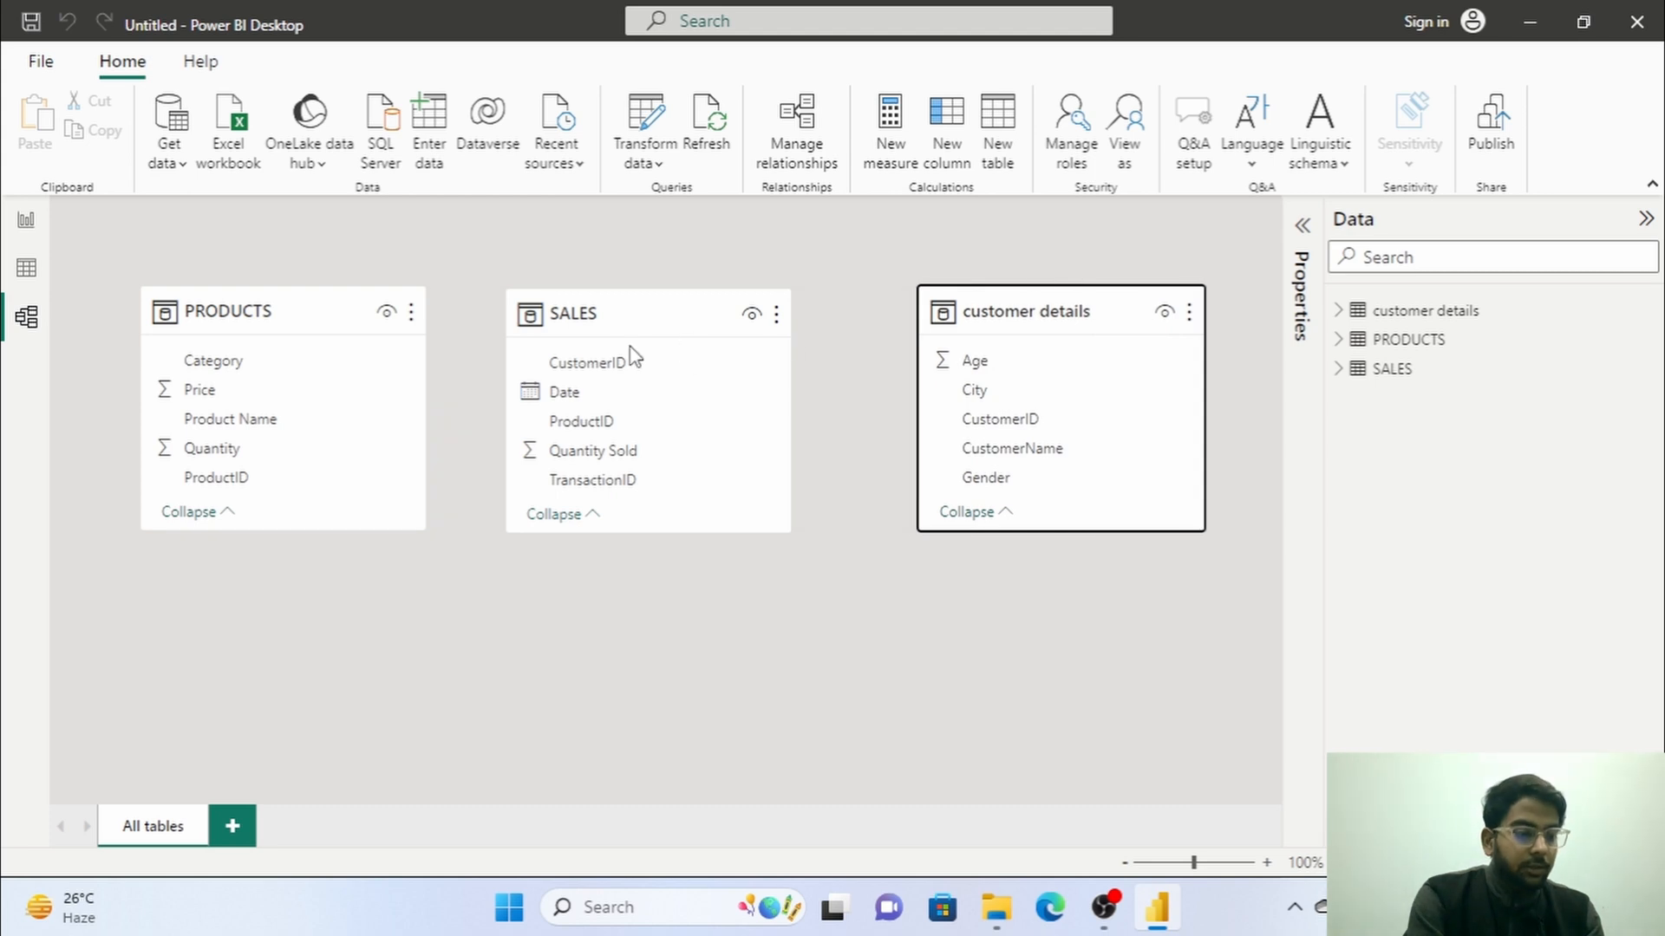
drag(636, 307, 642, 484)
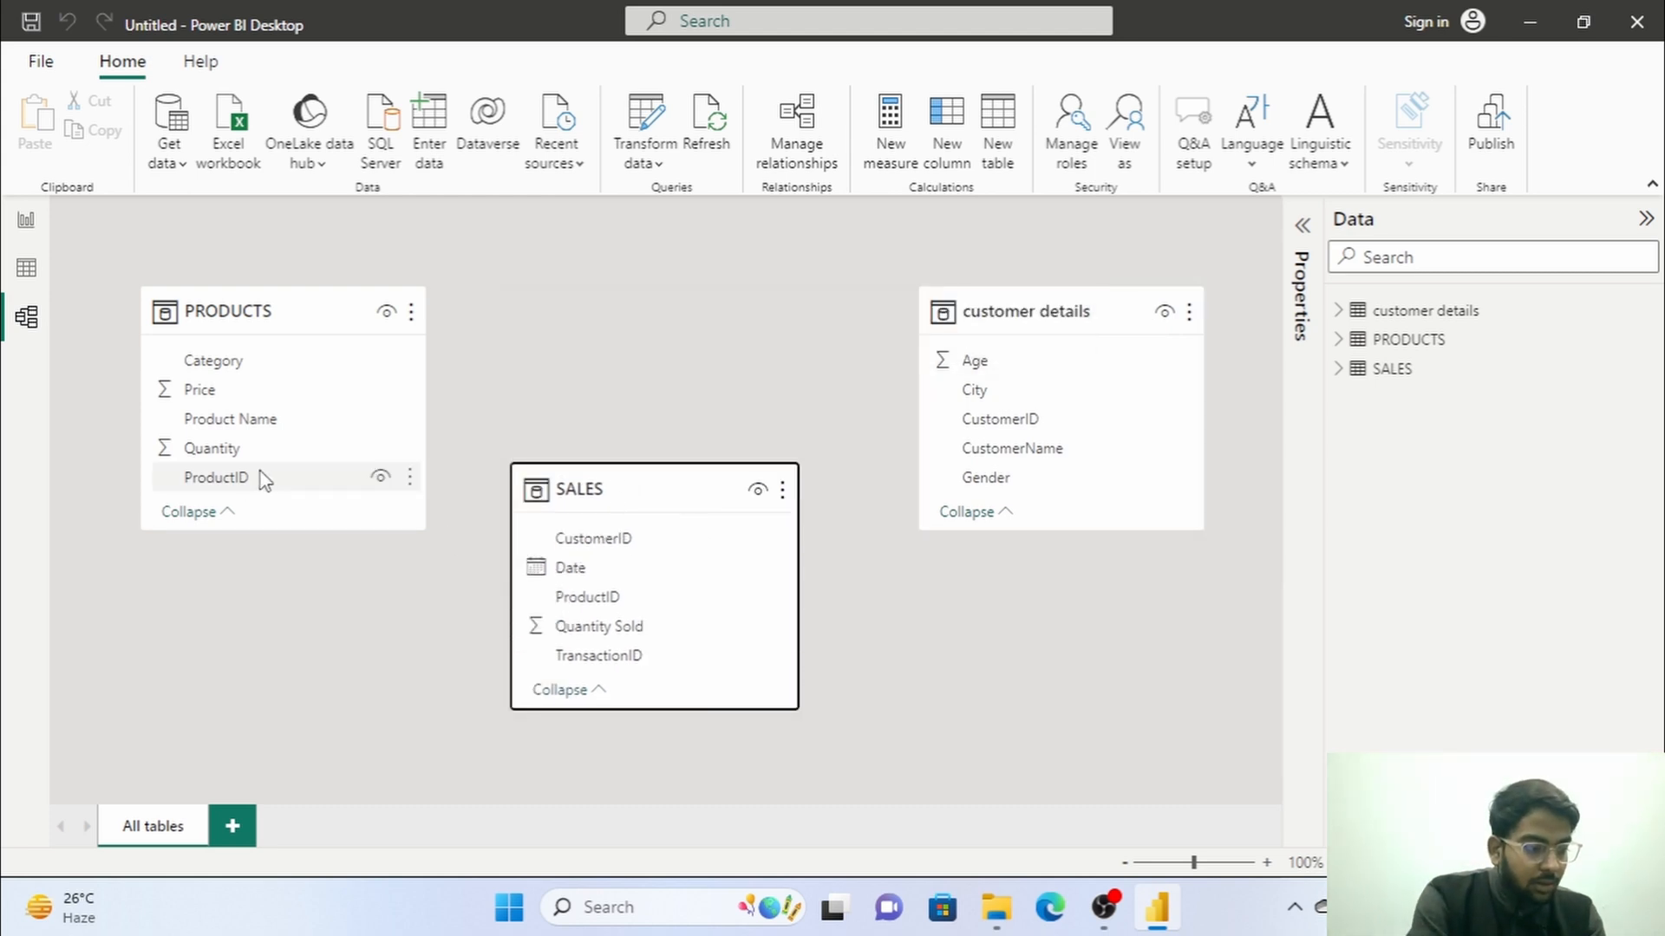
Relate ProductID in PRODUCTS to ProductID in SALES and move SALES up in line between the other two tables.
drag(242, 482, 612, 591)
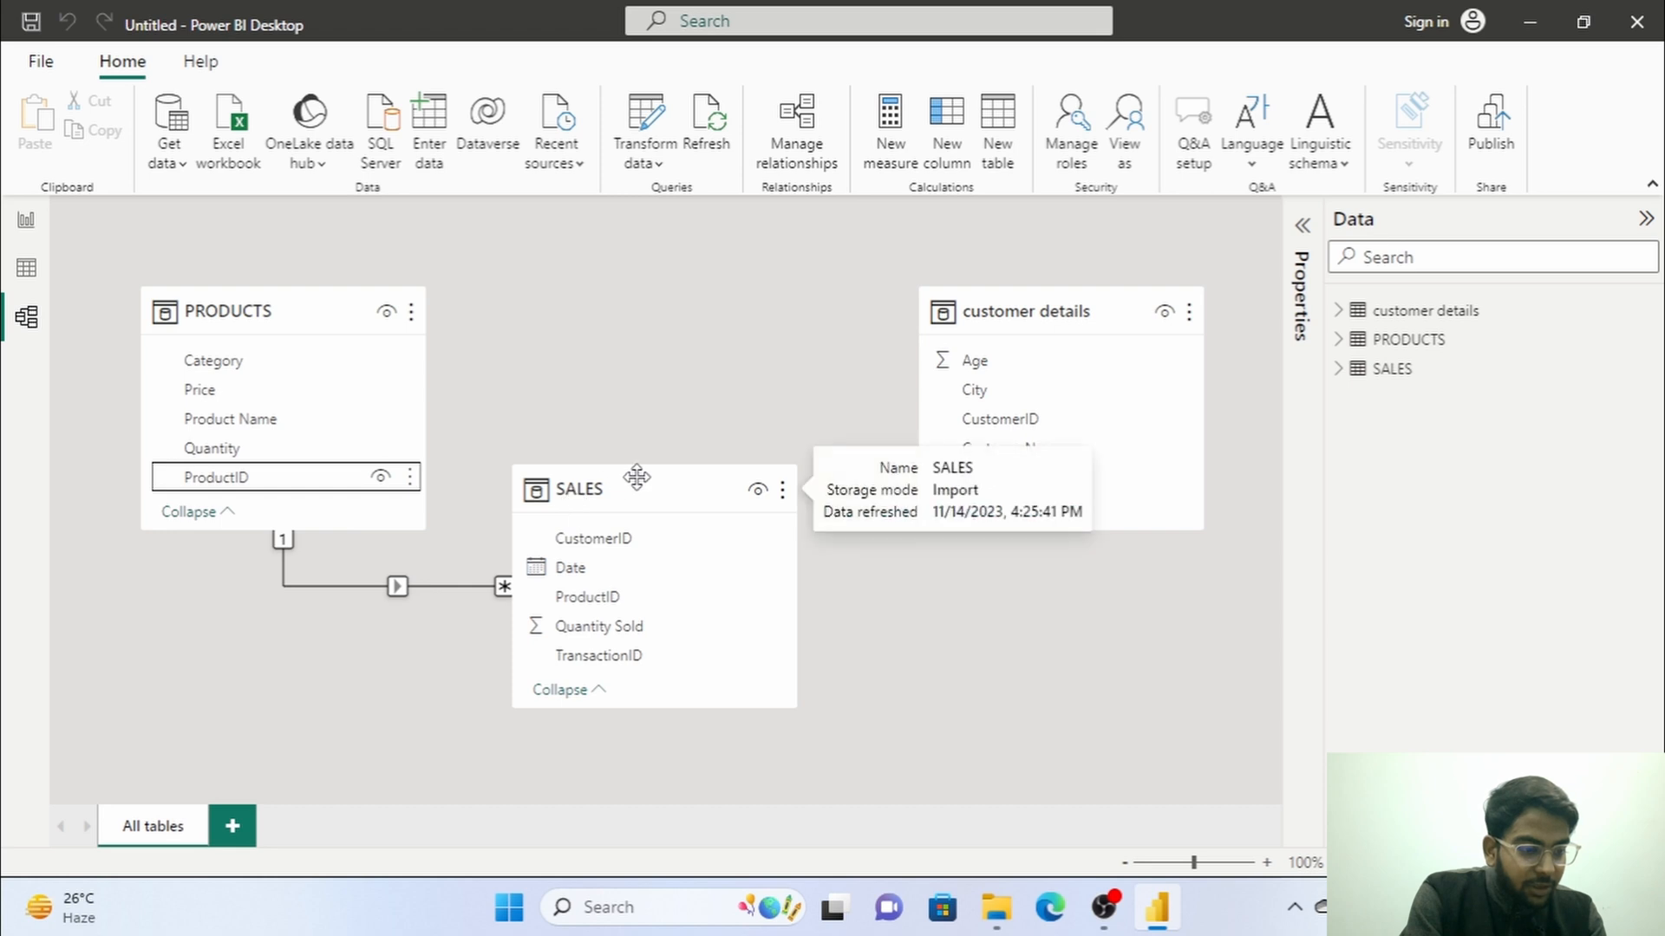
drag(636, 475, 697, 269)
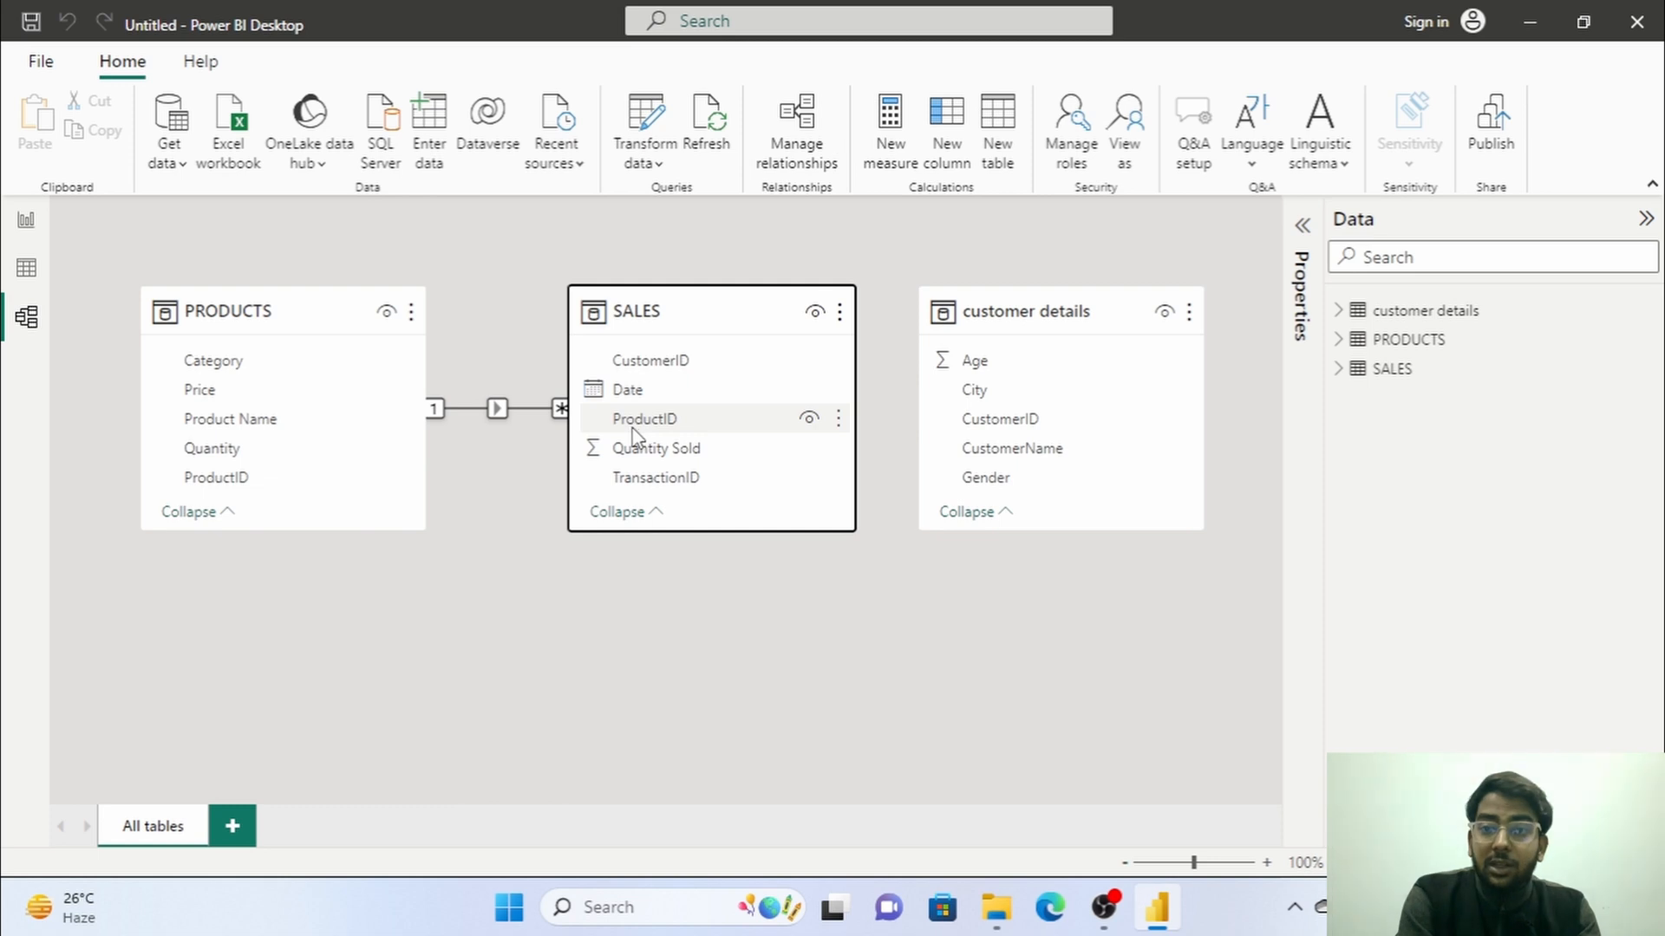
Open the properties of the PRODUCTS–SALES relationship and examine its cardinality options.
right_click(500, 414)
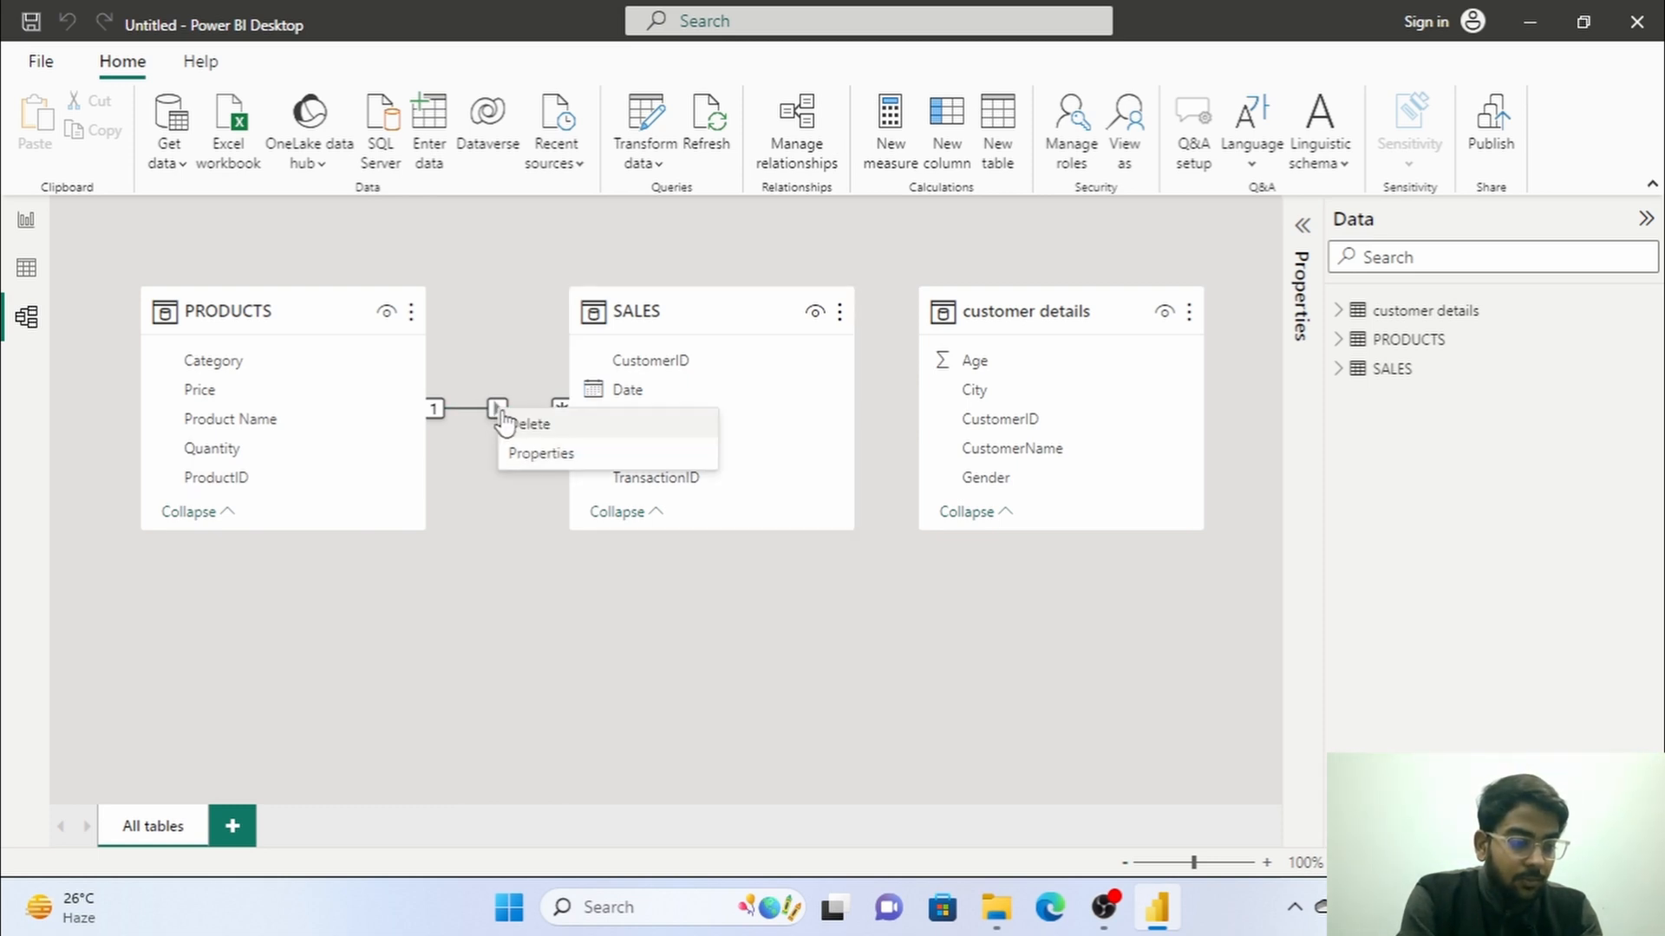
click(546, 455)
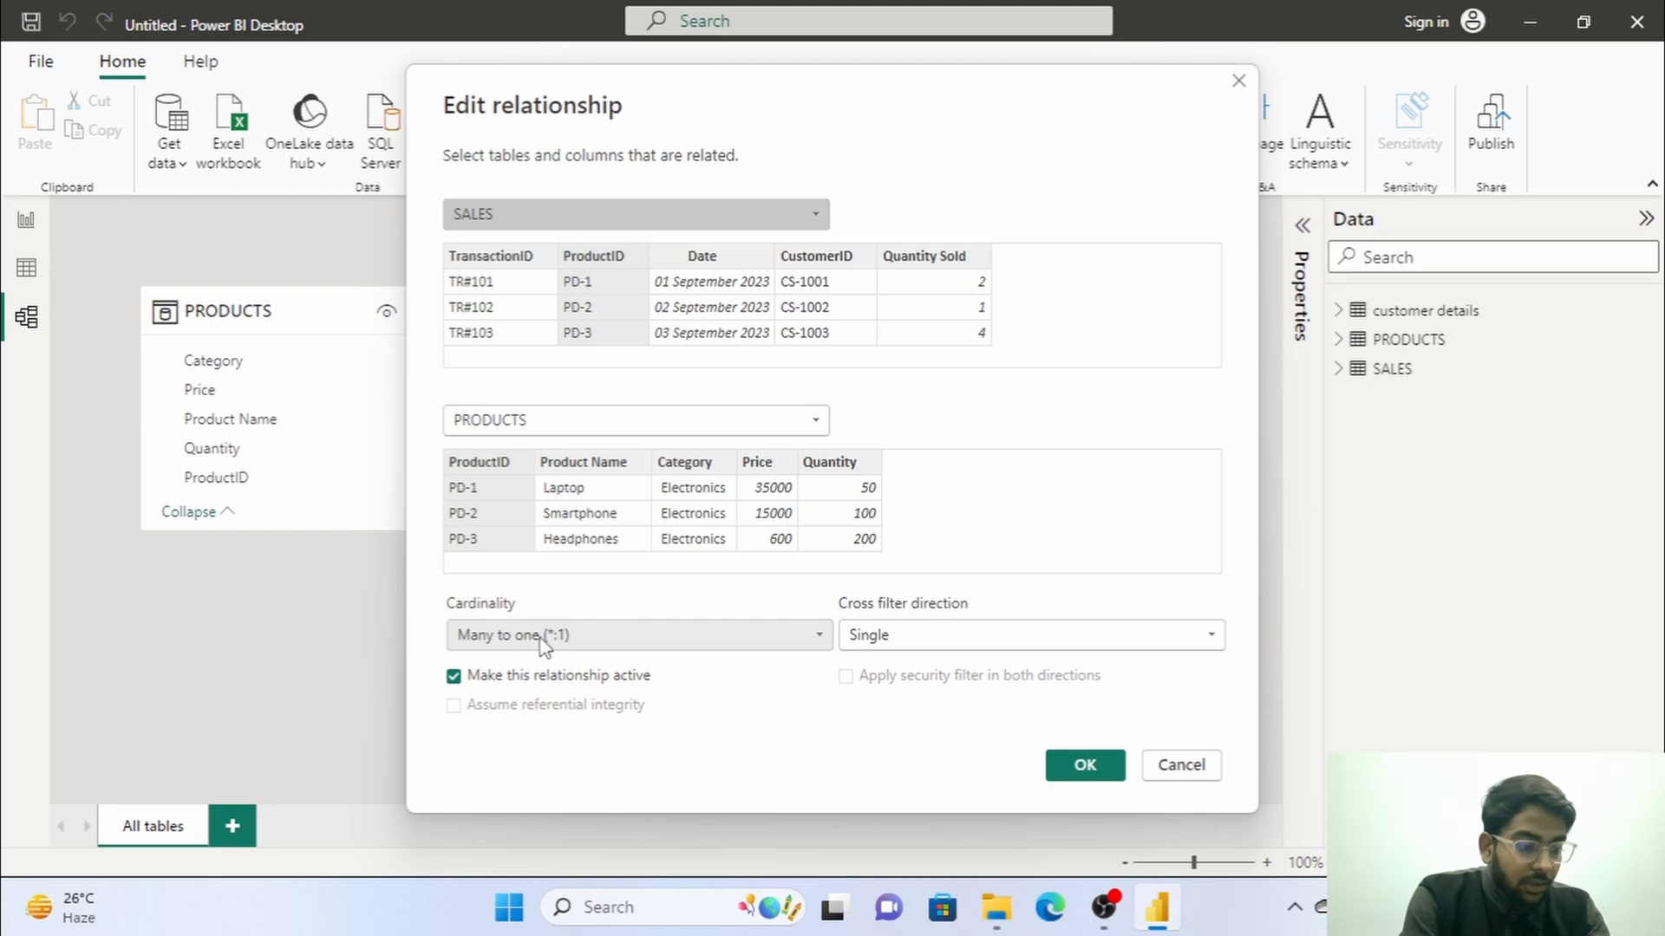
click(612, 636)
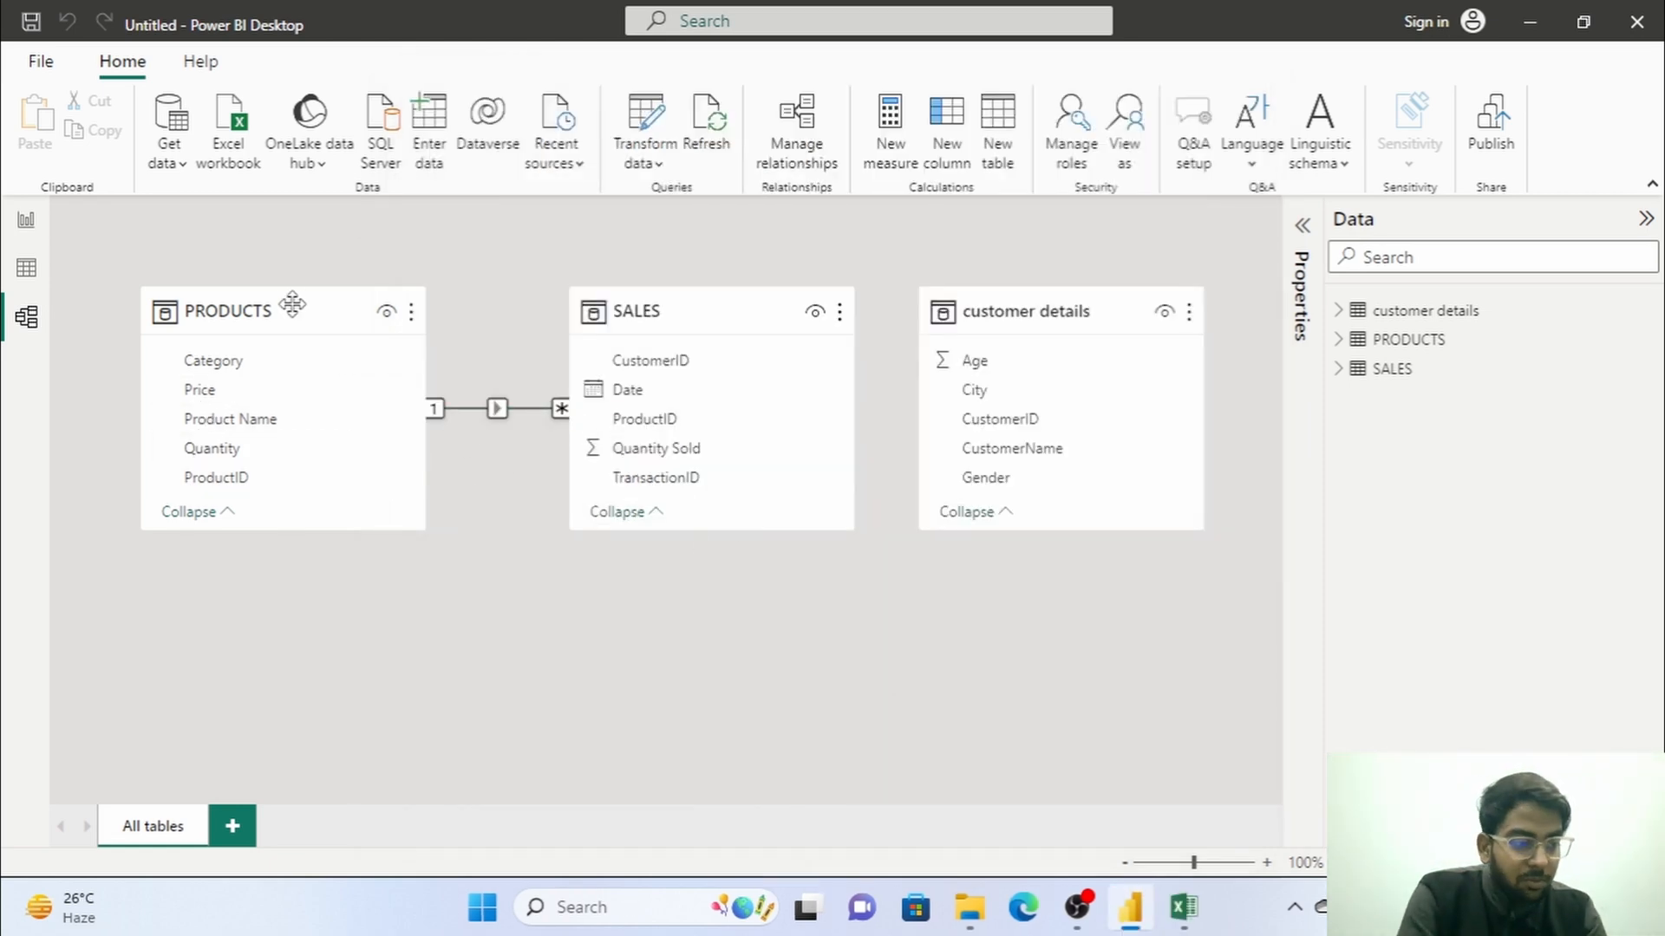
Compare the ProductID values of the PRODUCTS and SALES tables in table view, then return to the model view.
click(26, 272)
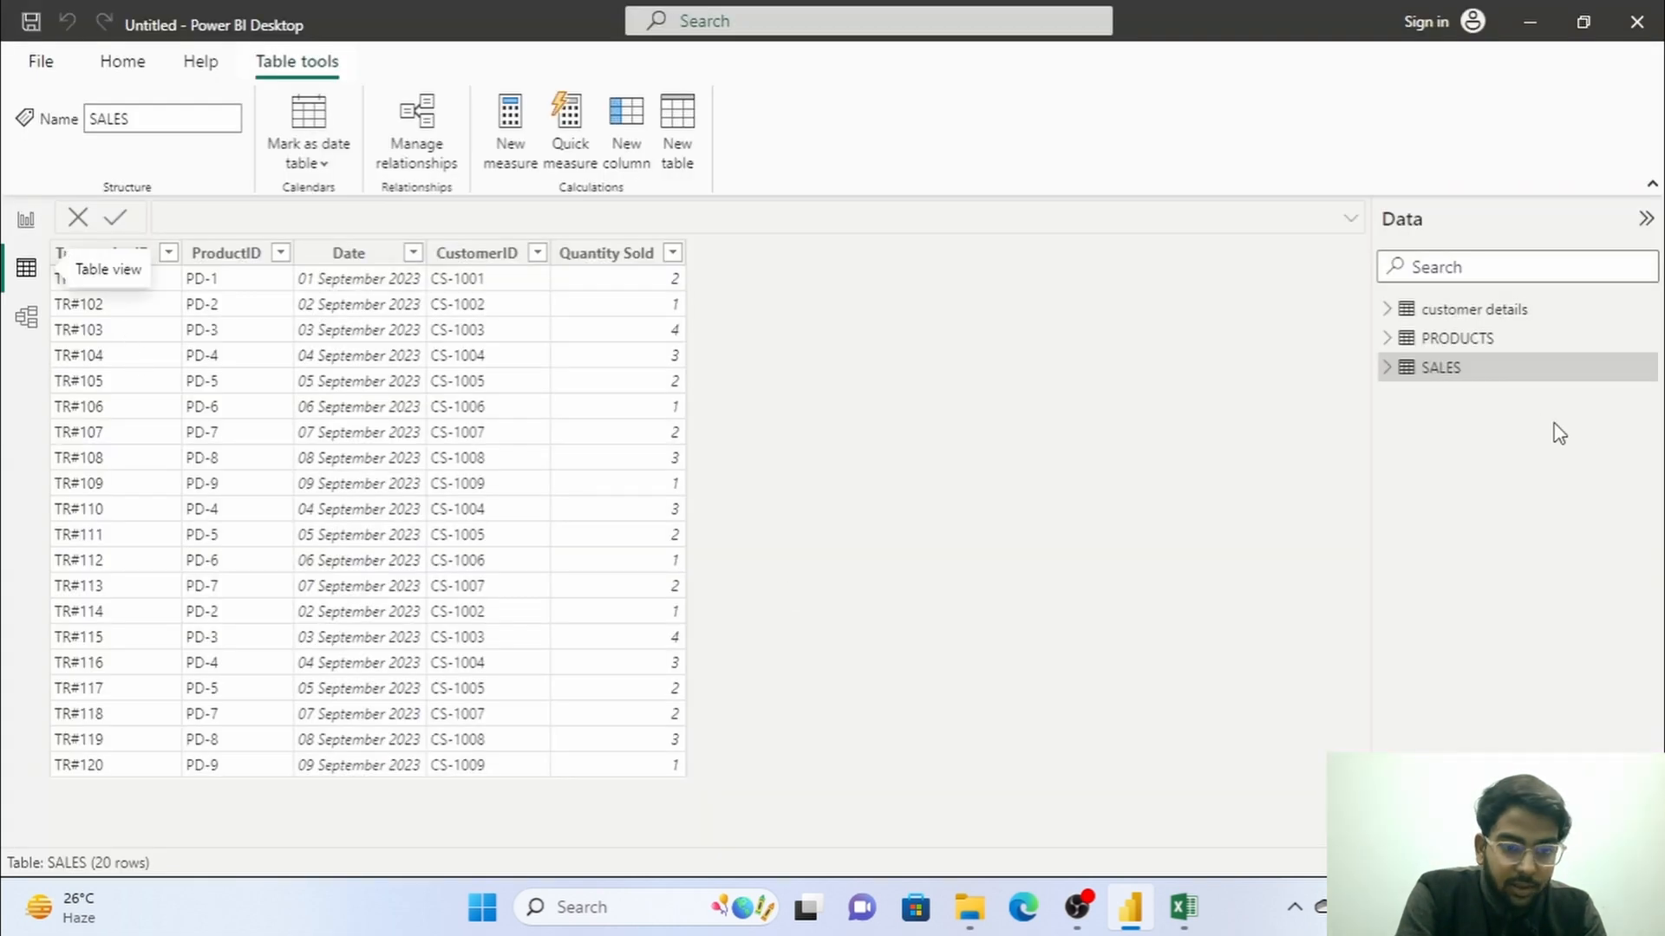
click(1493, 347)
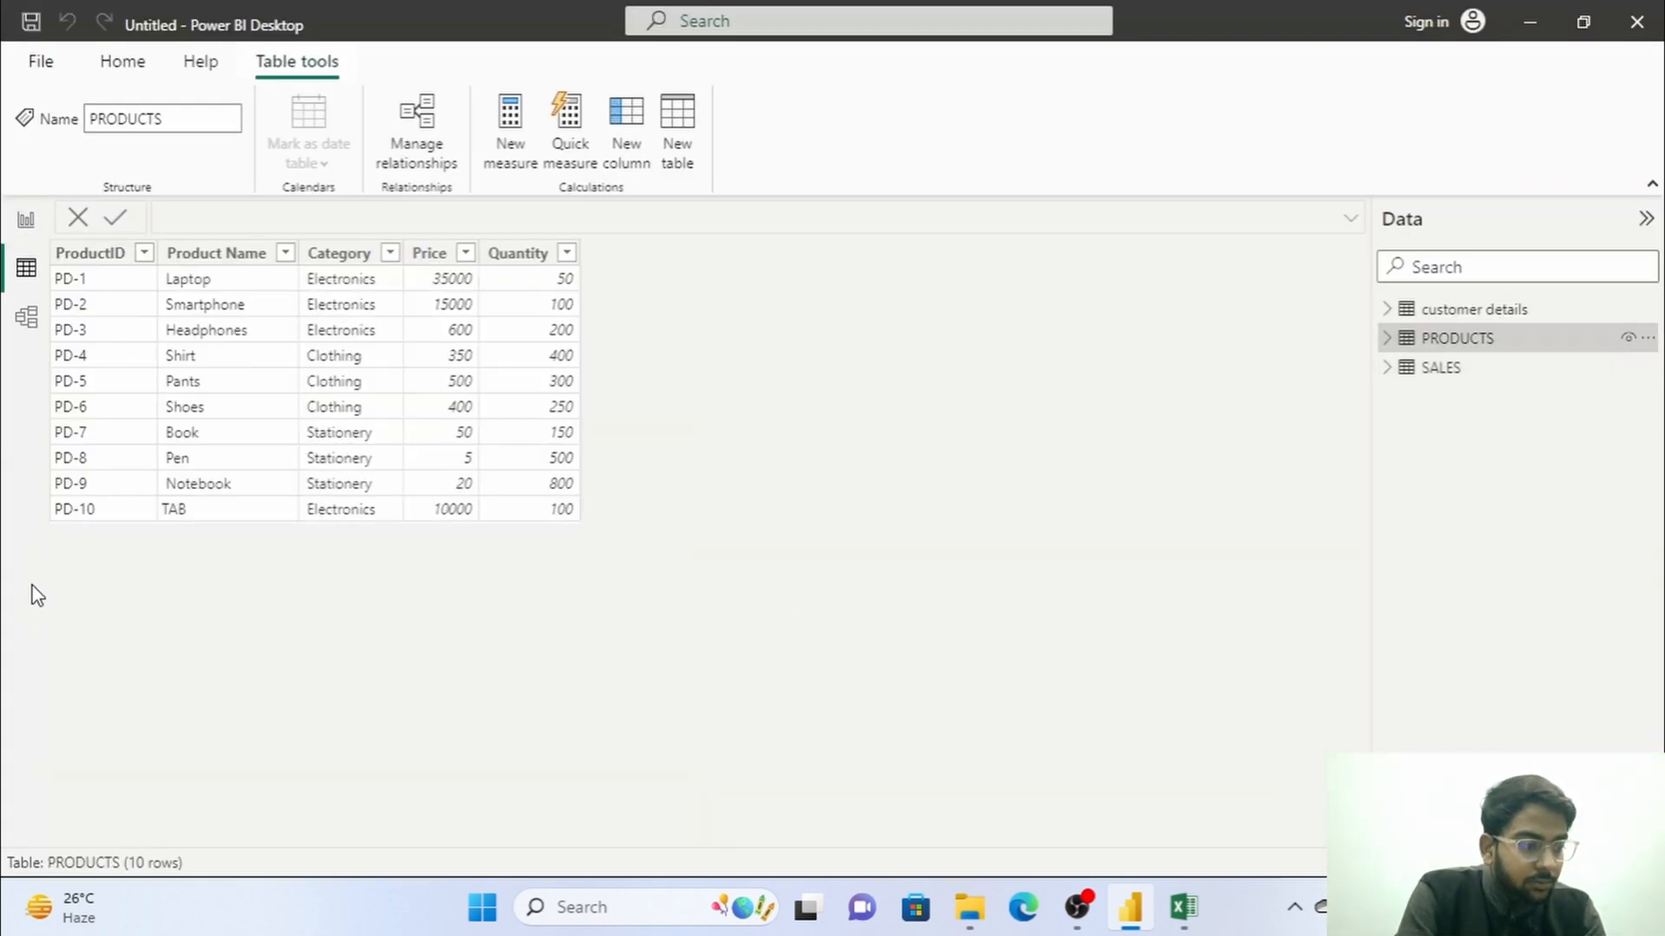
click(1435, 371)
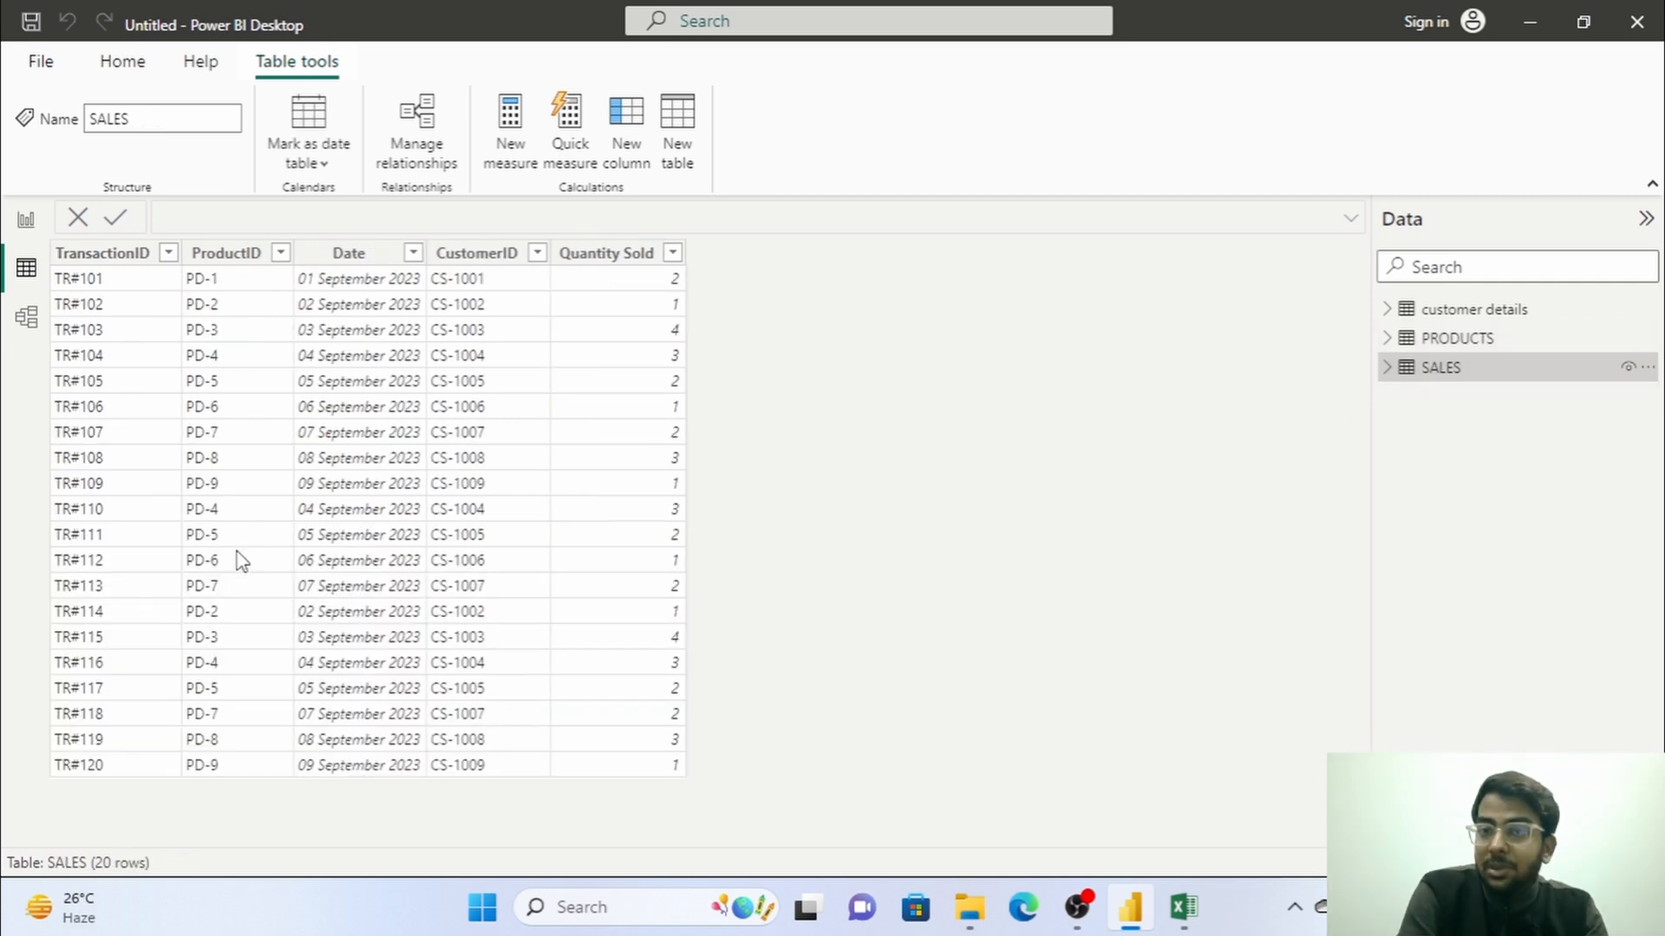
click(26, 317)
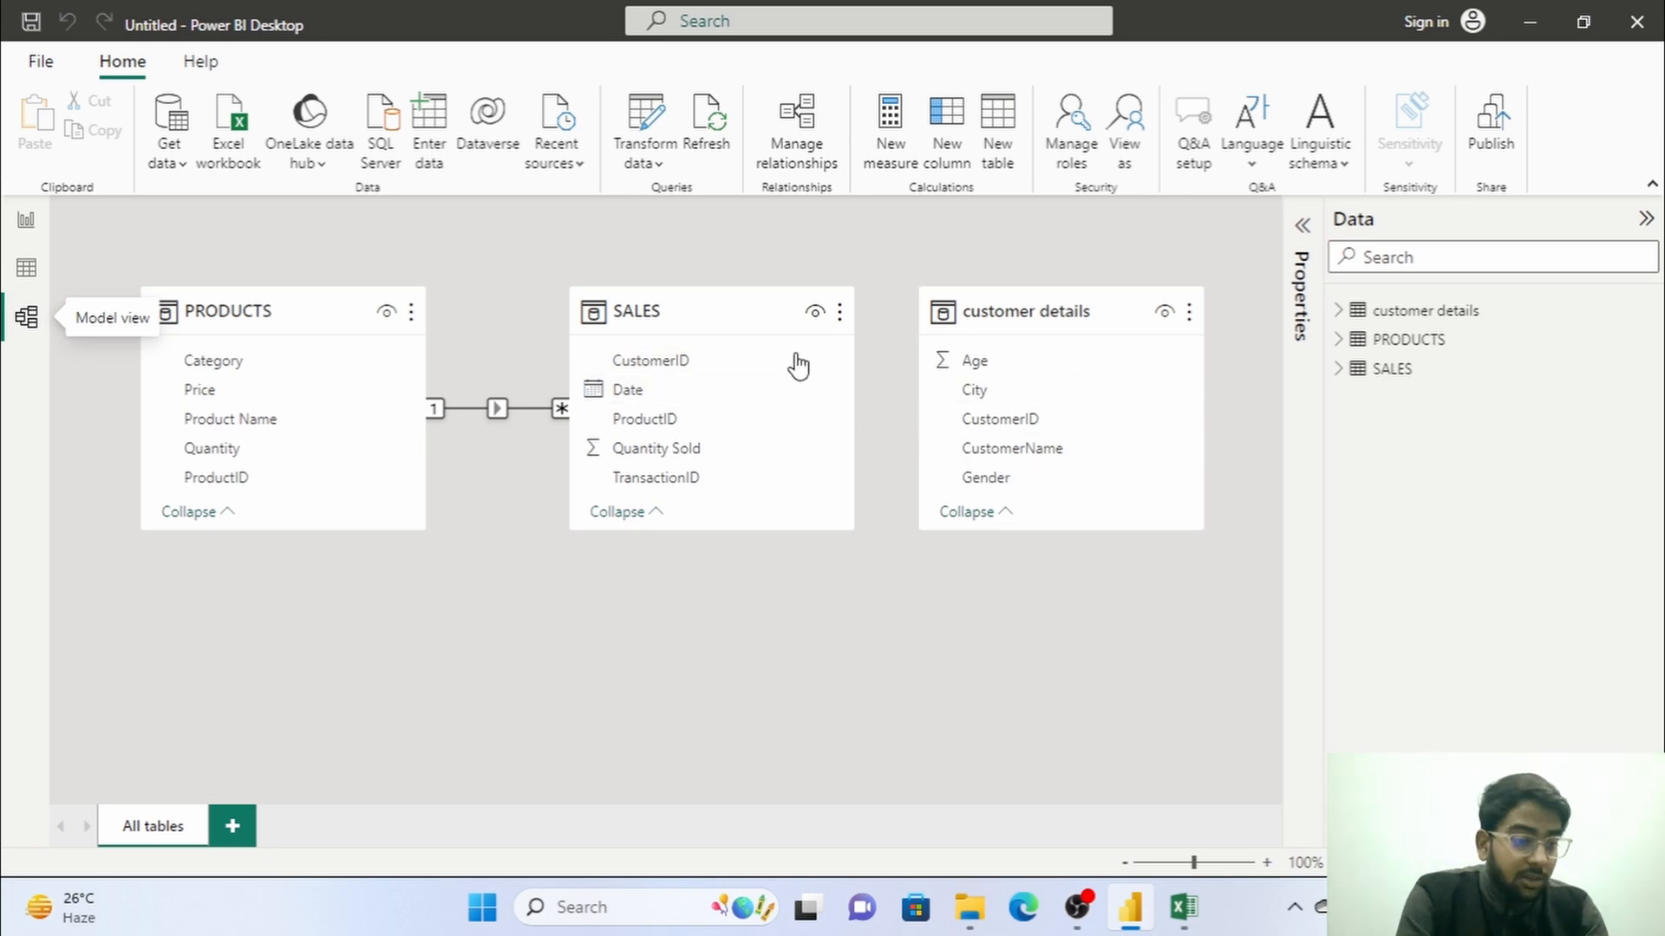
Compare the CustomerID values of the customer details and SALES tables in table view.
click(26, 268)
click(1526, 309)
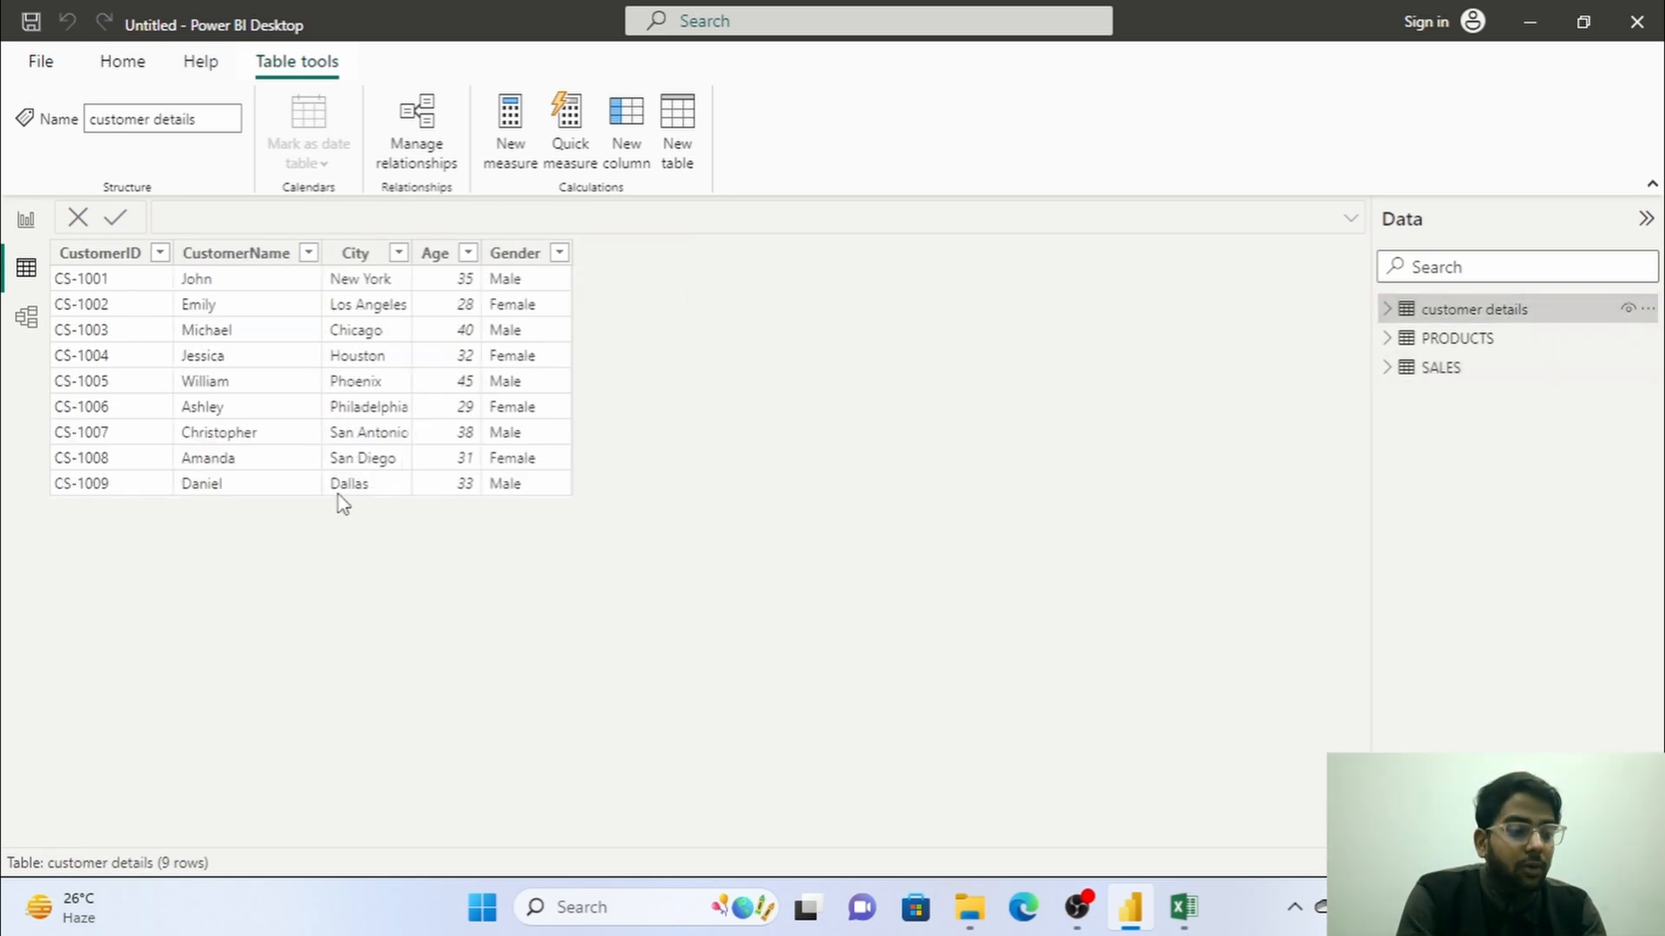
click(26, 317)
click(27, 268)
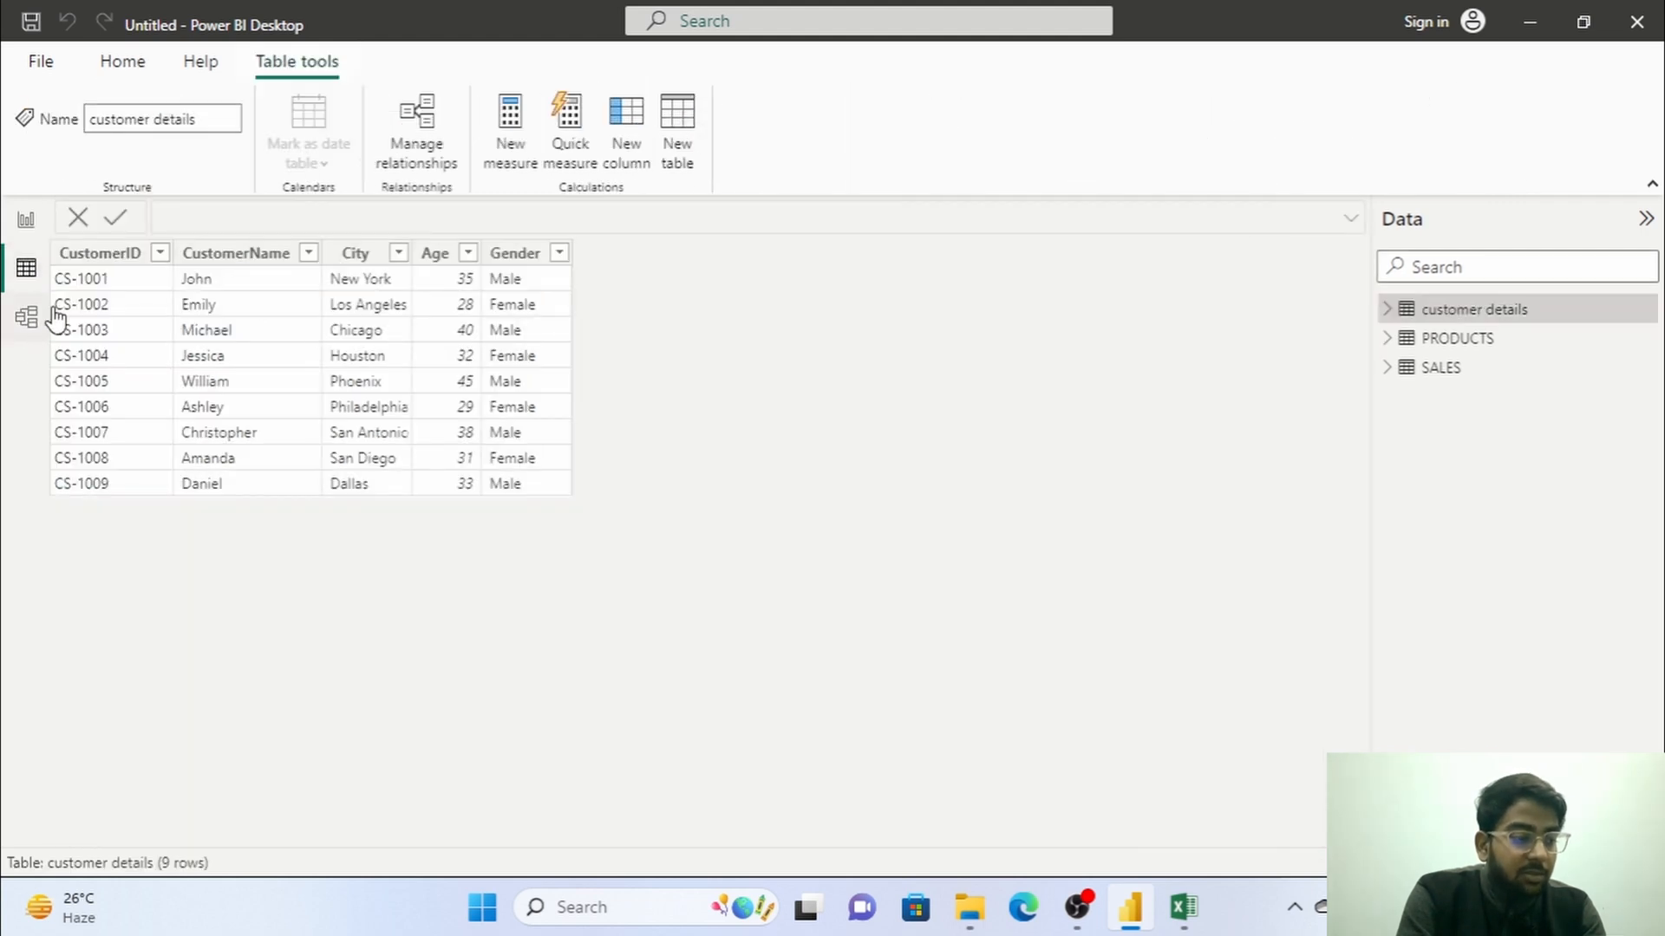
click(1441, 368)
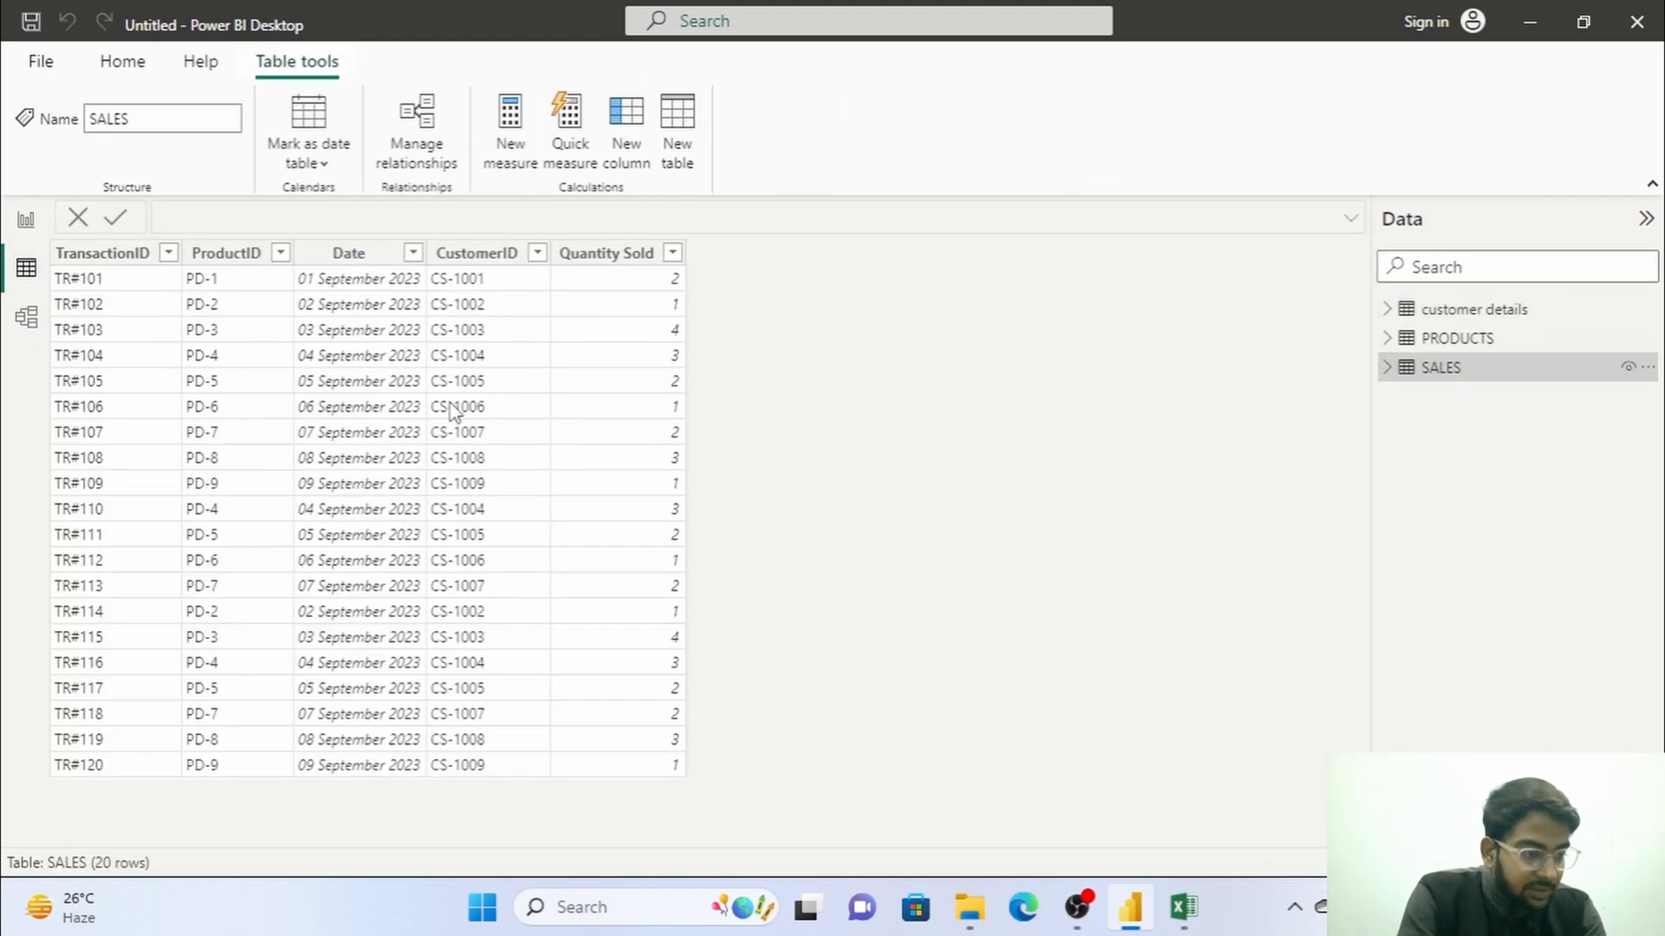
click(501, 300)
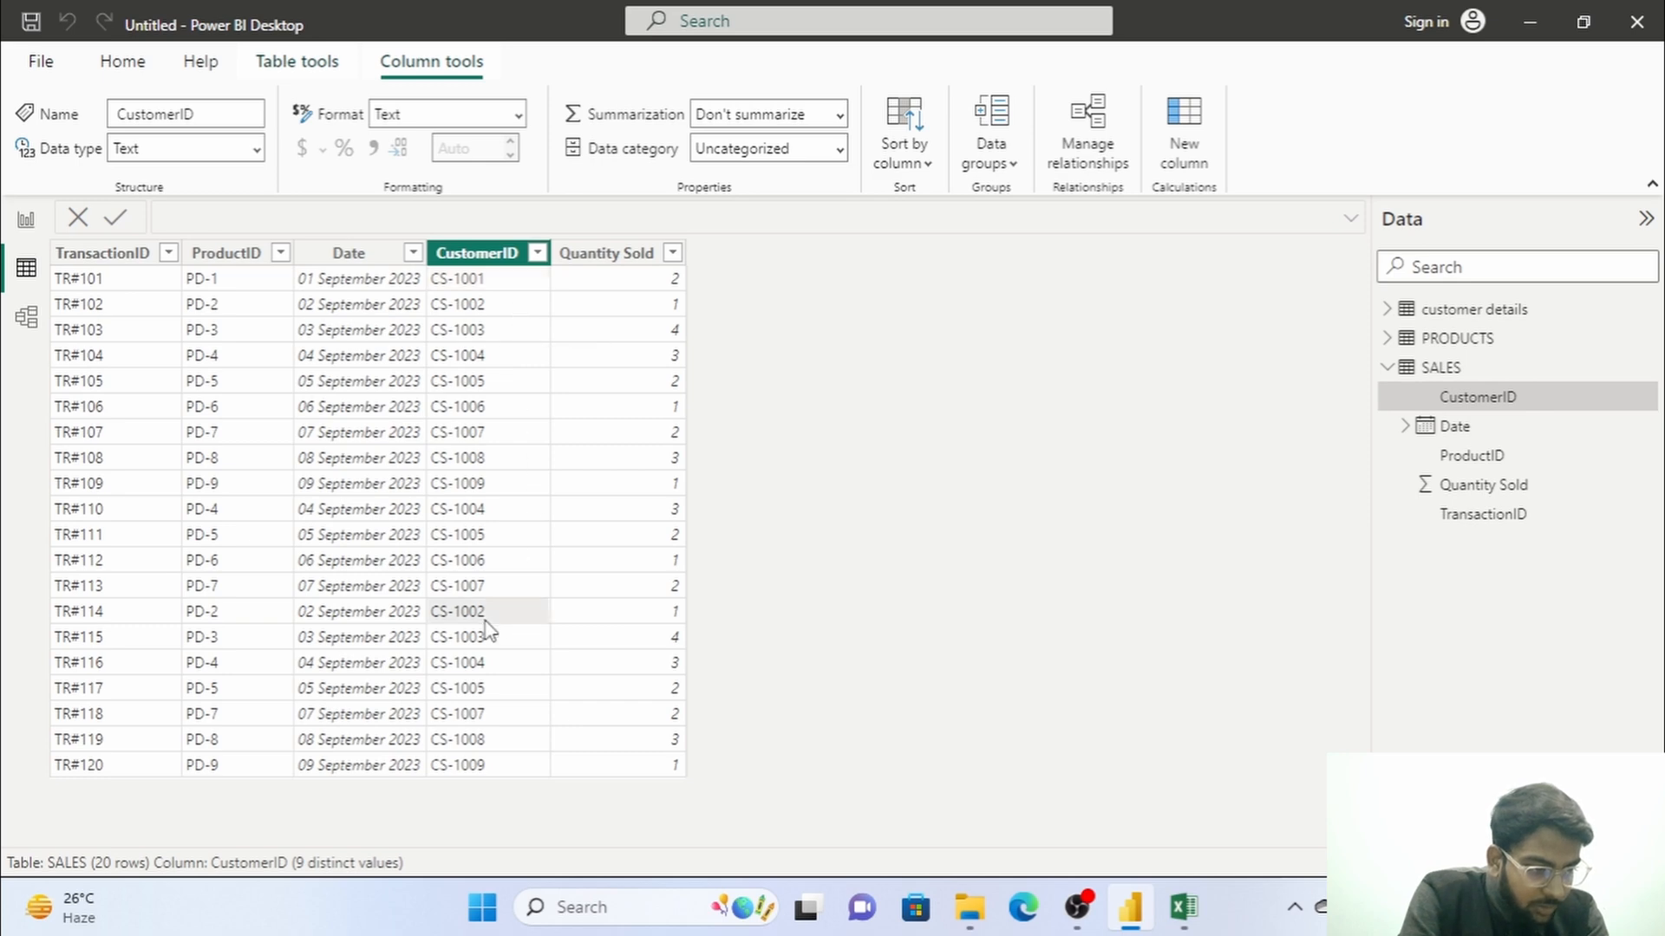
In the model view, relate CustomerID in SALES to CustomerID in customer details and space those two tables farther apart.
click(29, 317)
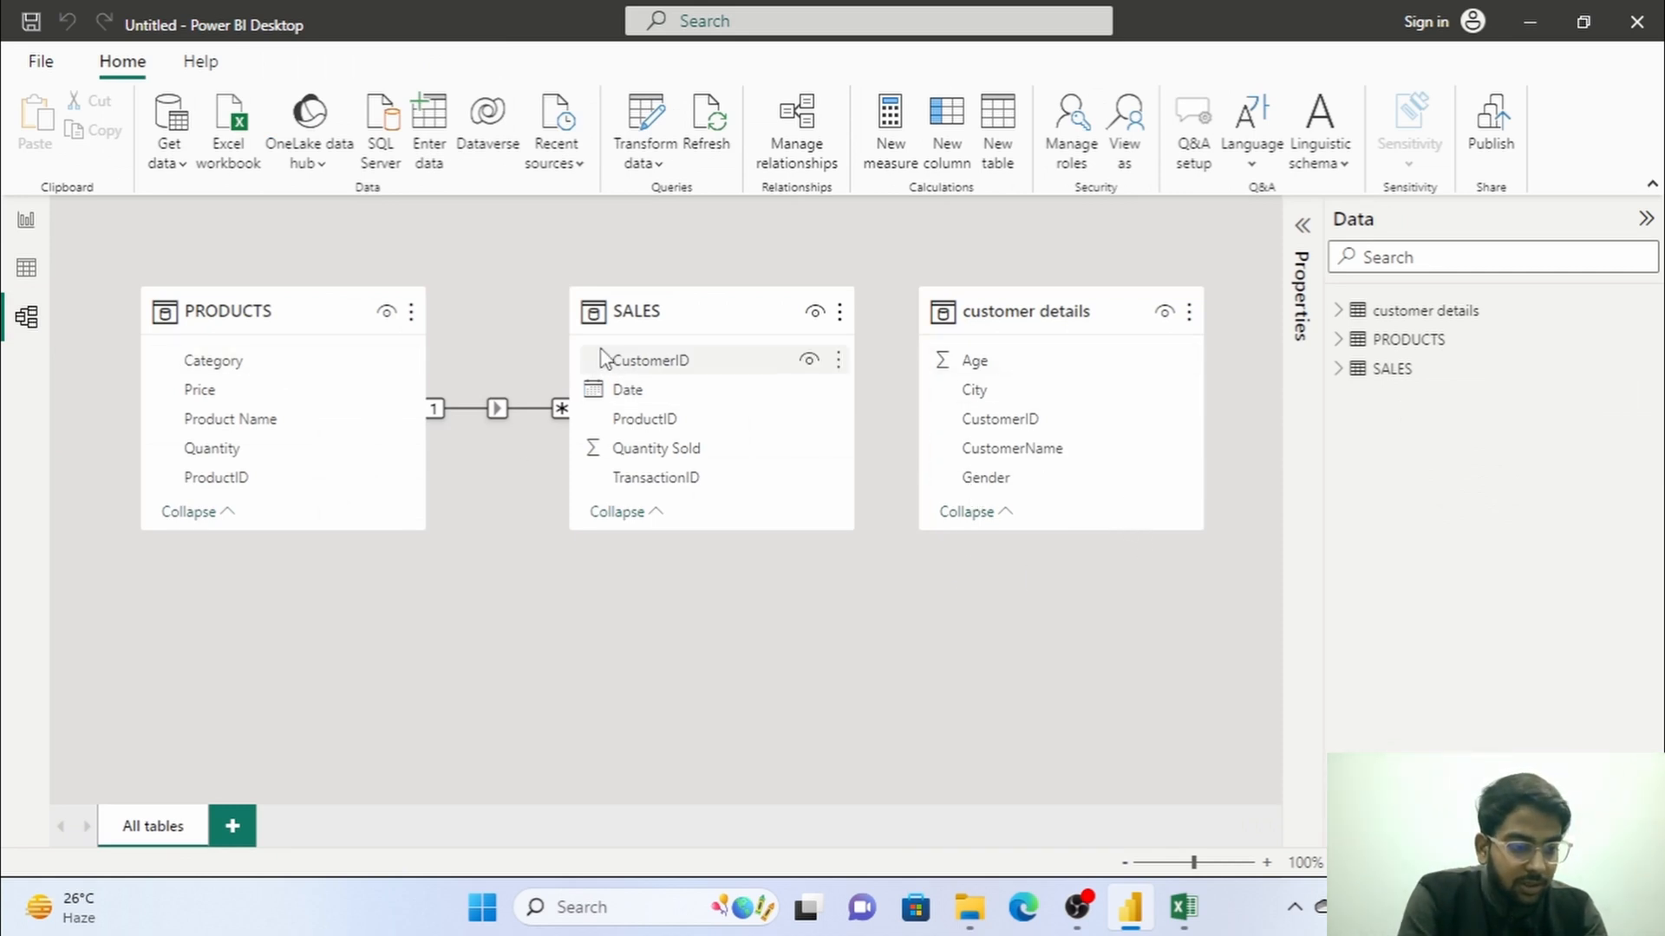
drag(619, 364, 965, 420)
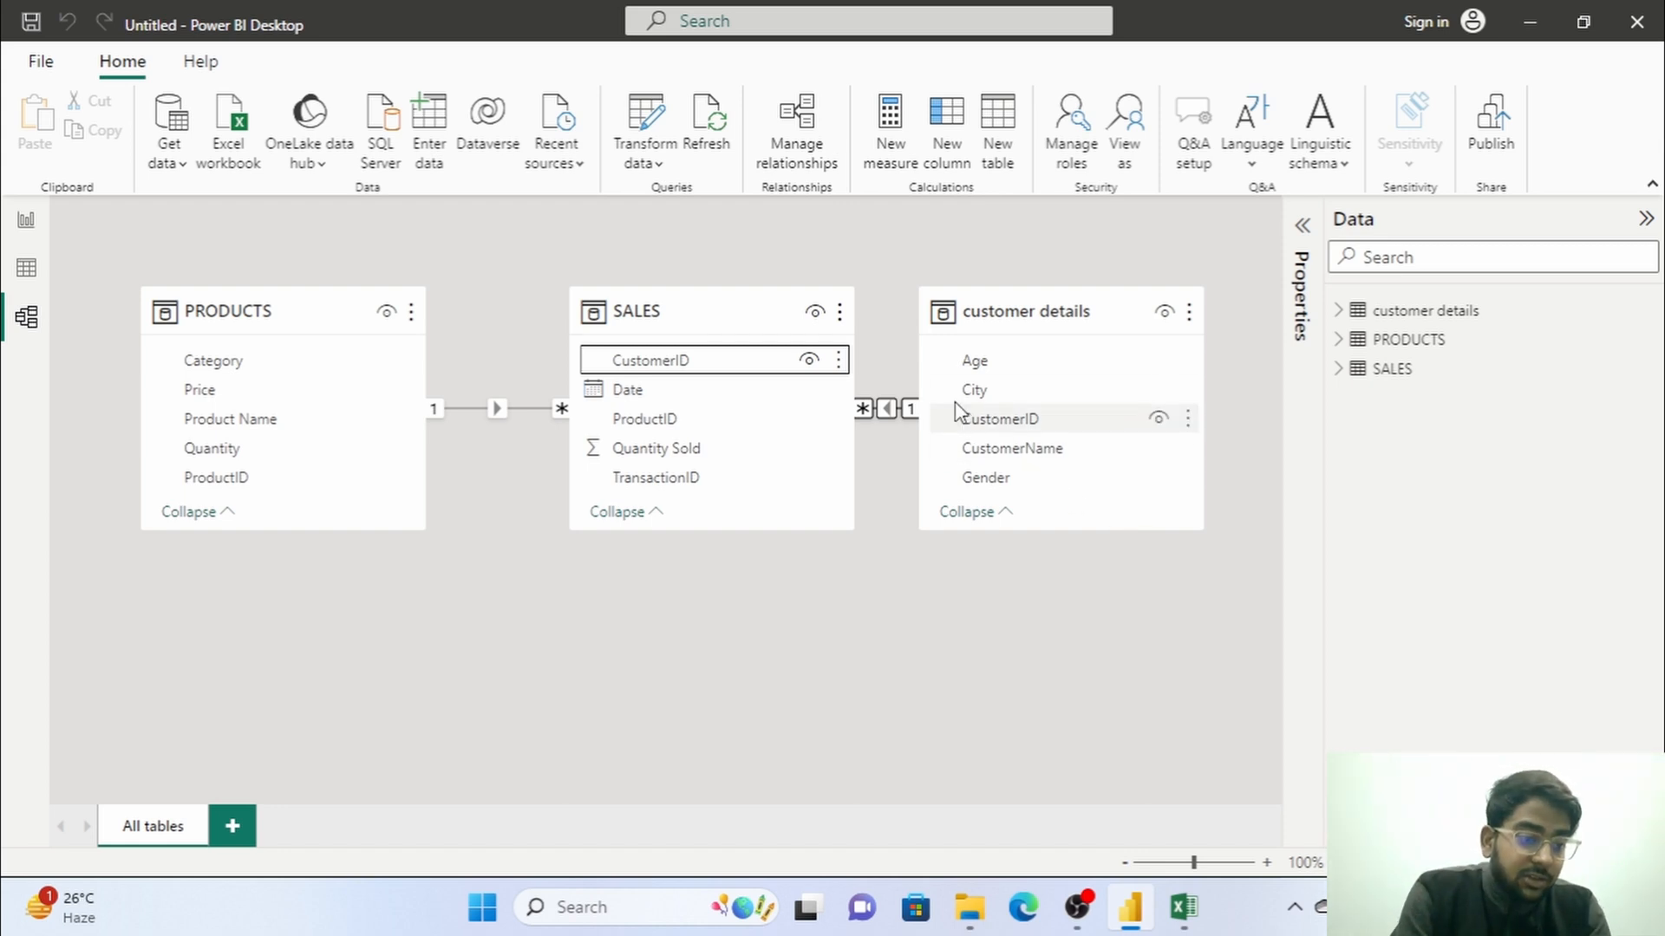
drag(741, 313, 709, 314)
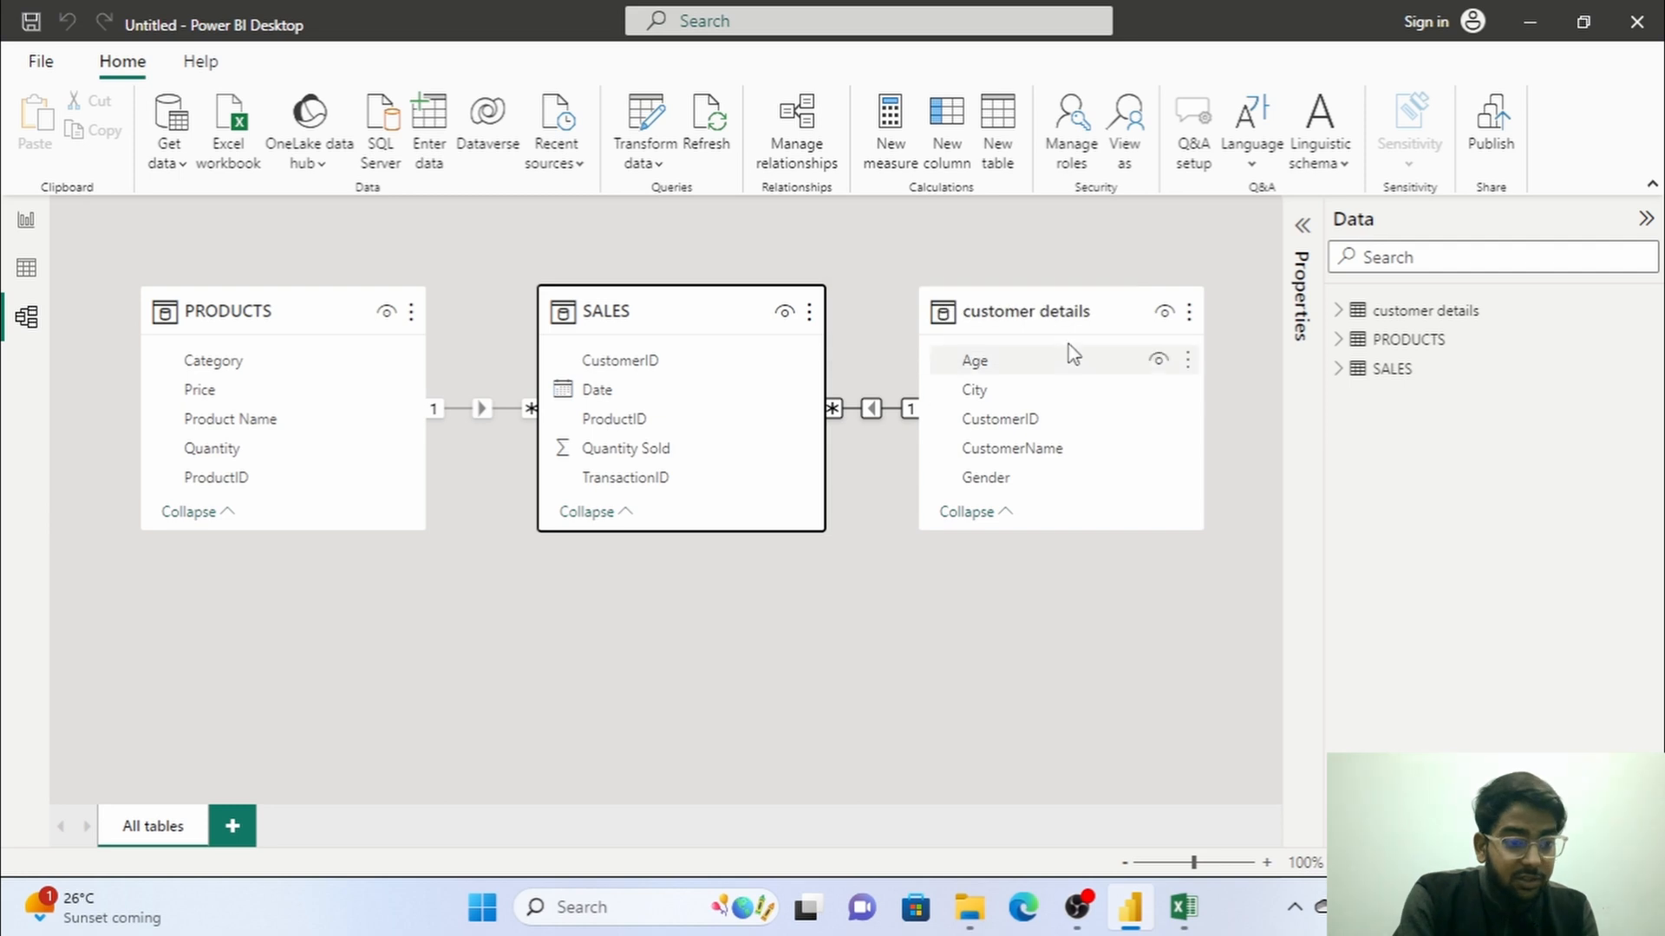
drag(1070, 304, 1134, 333)
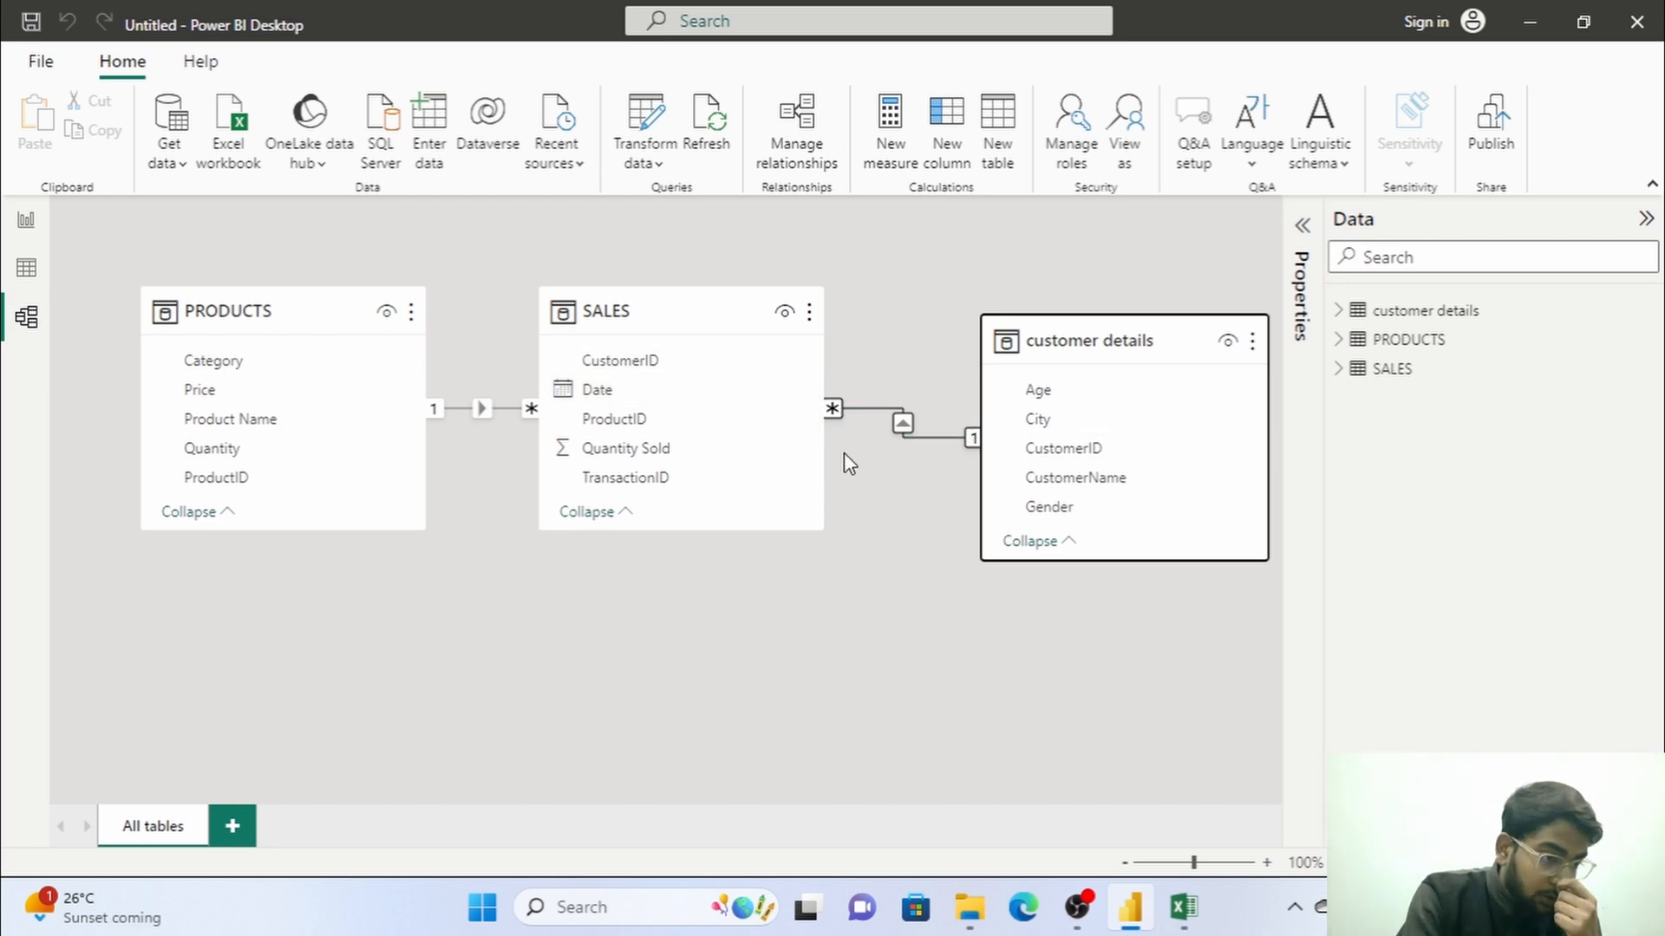
Add a matrix visual to Page 1 of the report and enlarge it across most of the page.
click(26, 268)
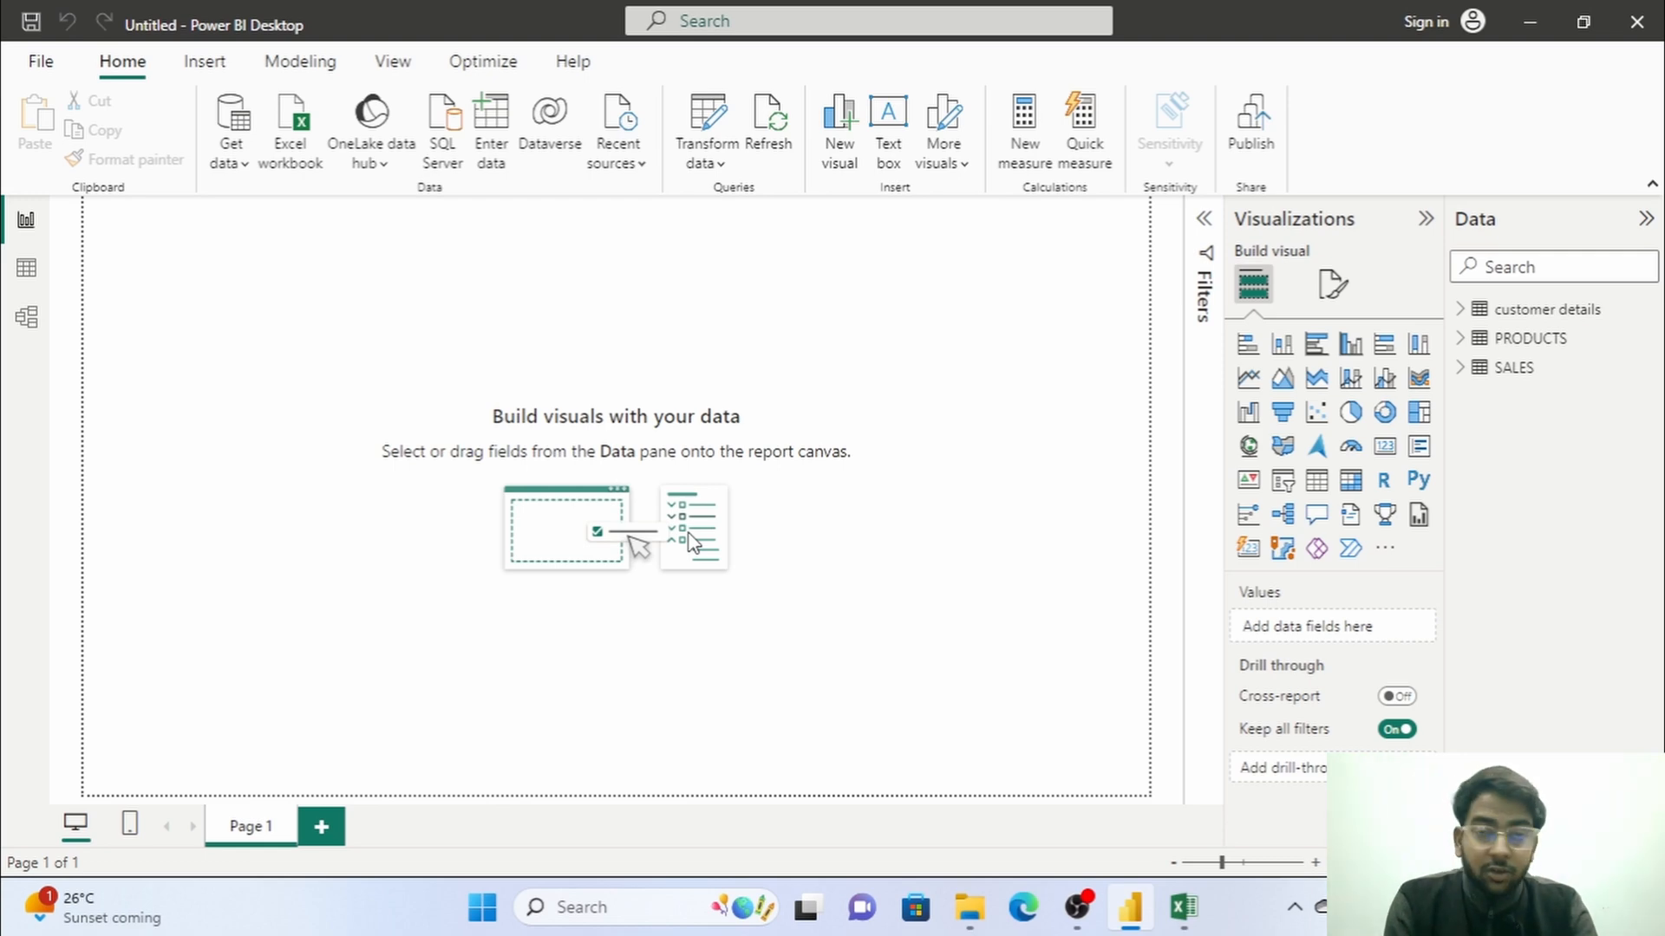
click(1344, 496)
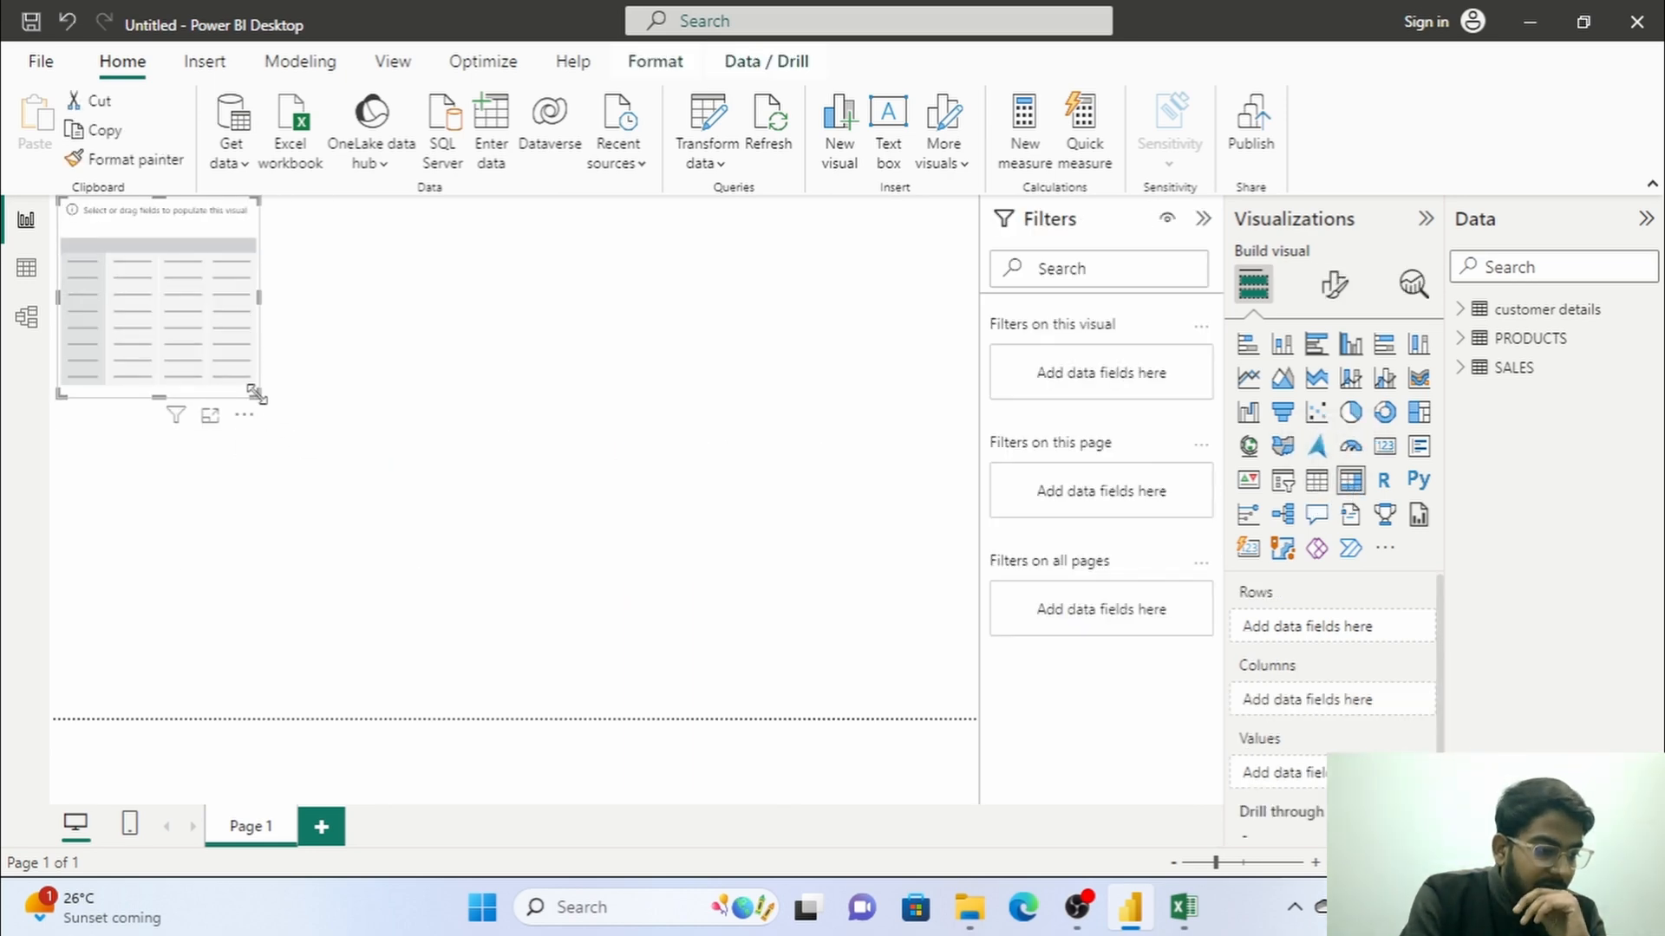
drag(261, 398, 685, 661)
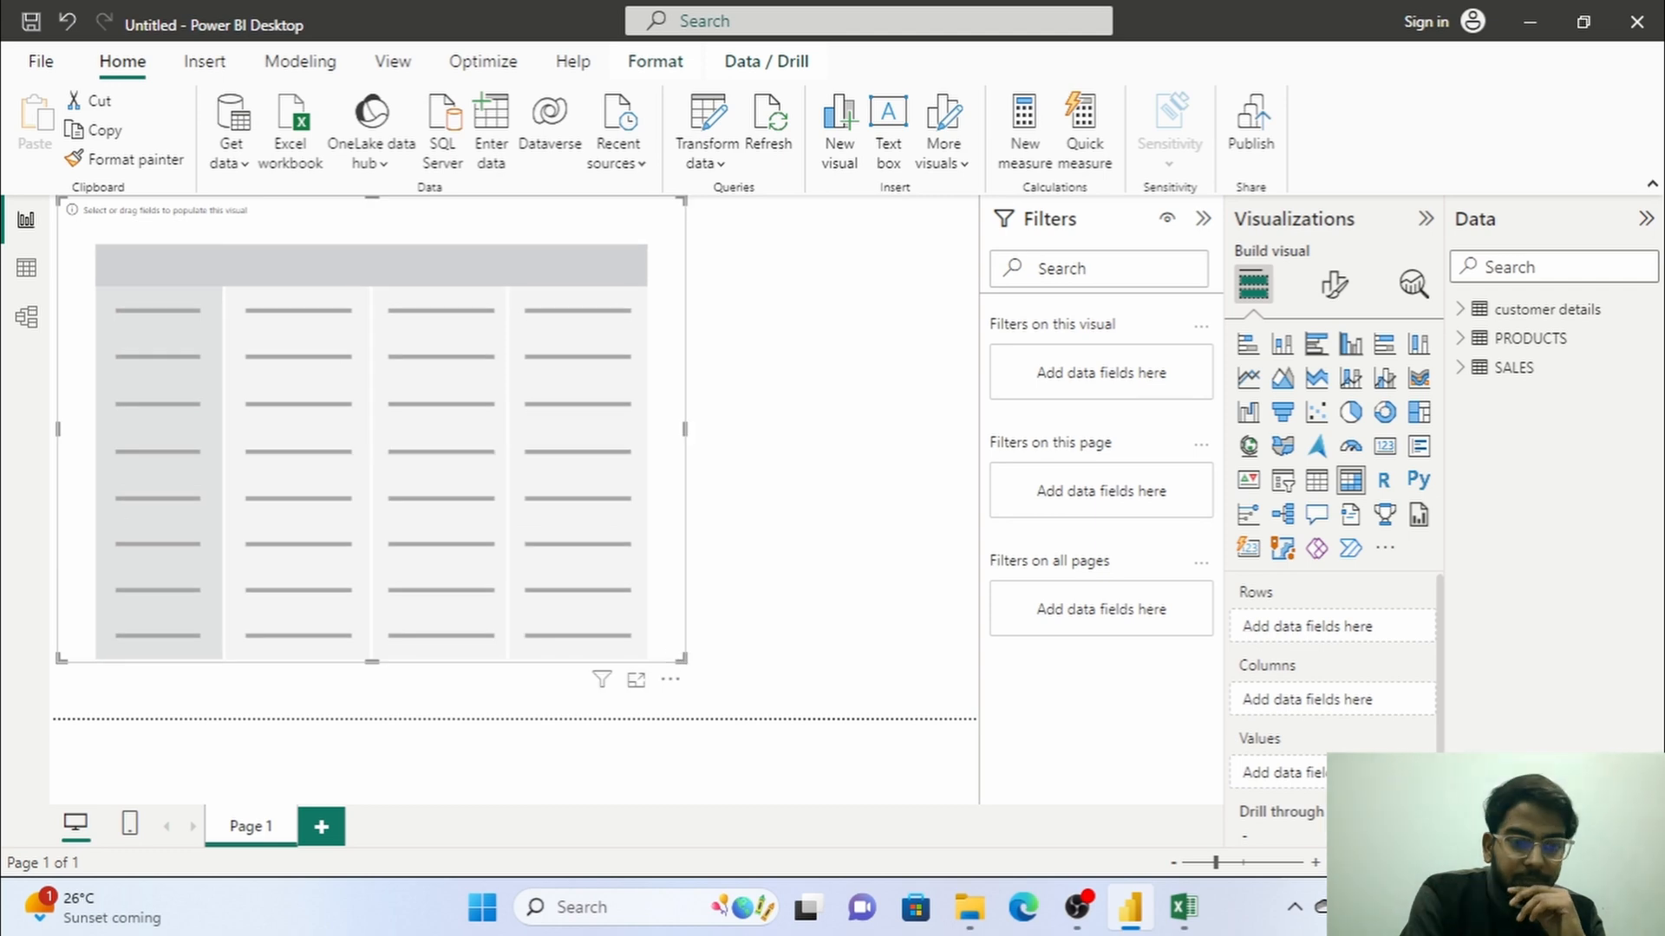
click(31, 329)
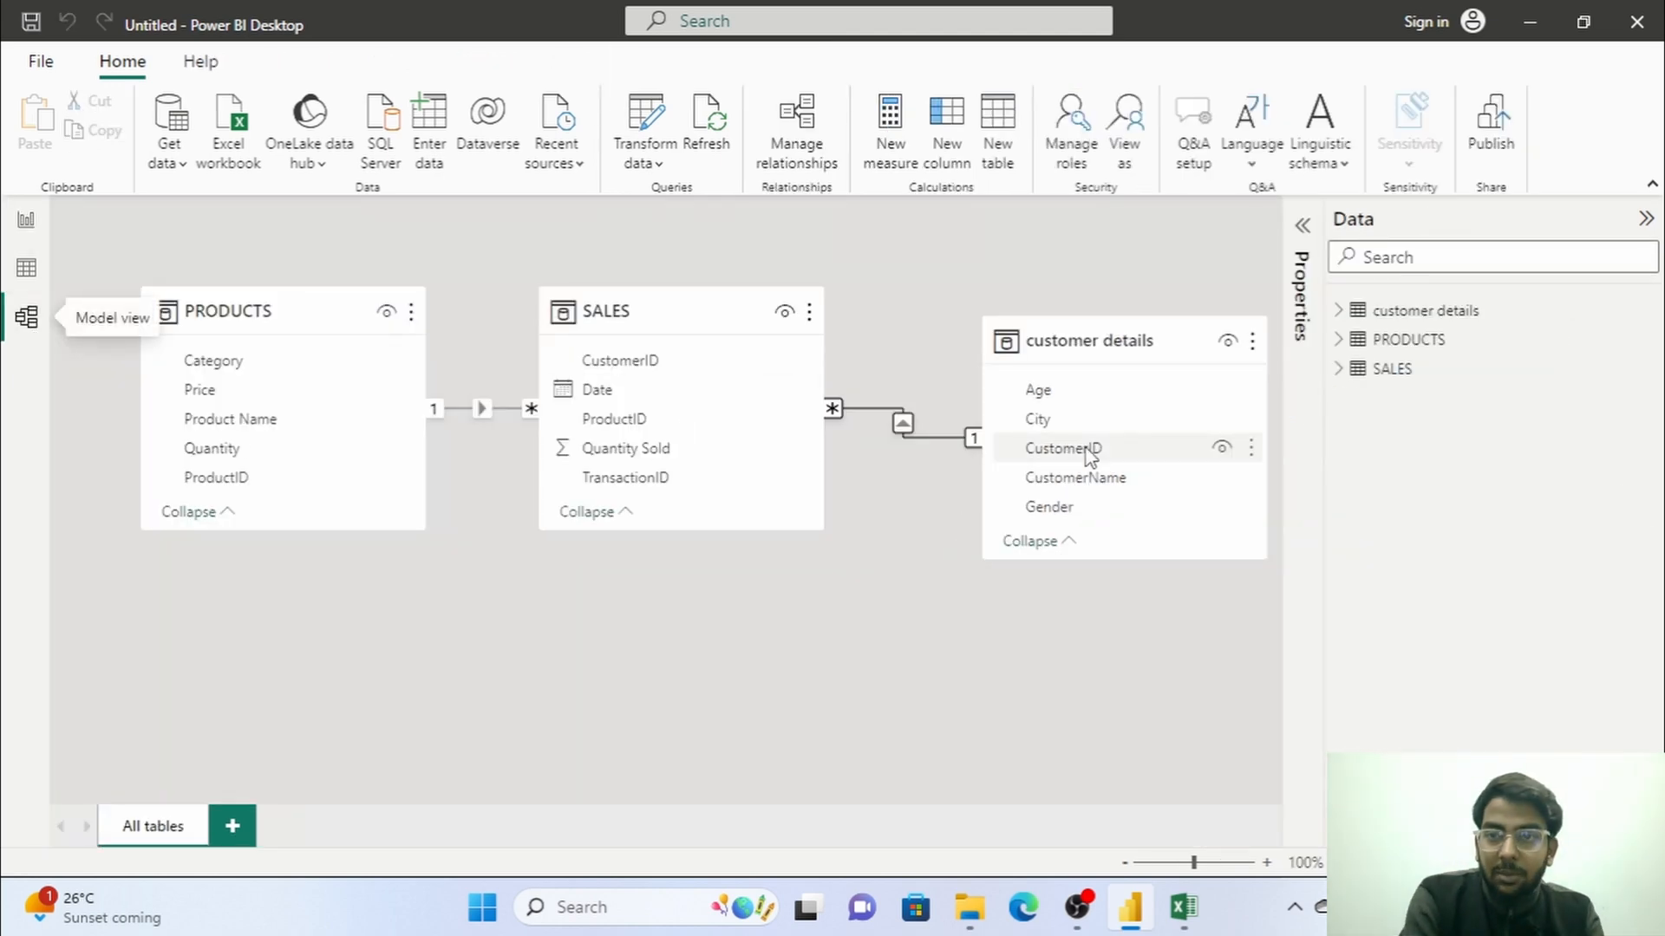
click(26, 274)
click(26, 220)
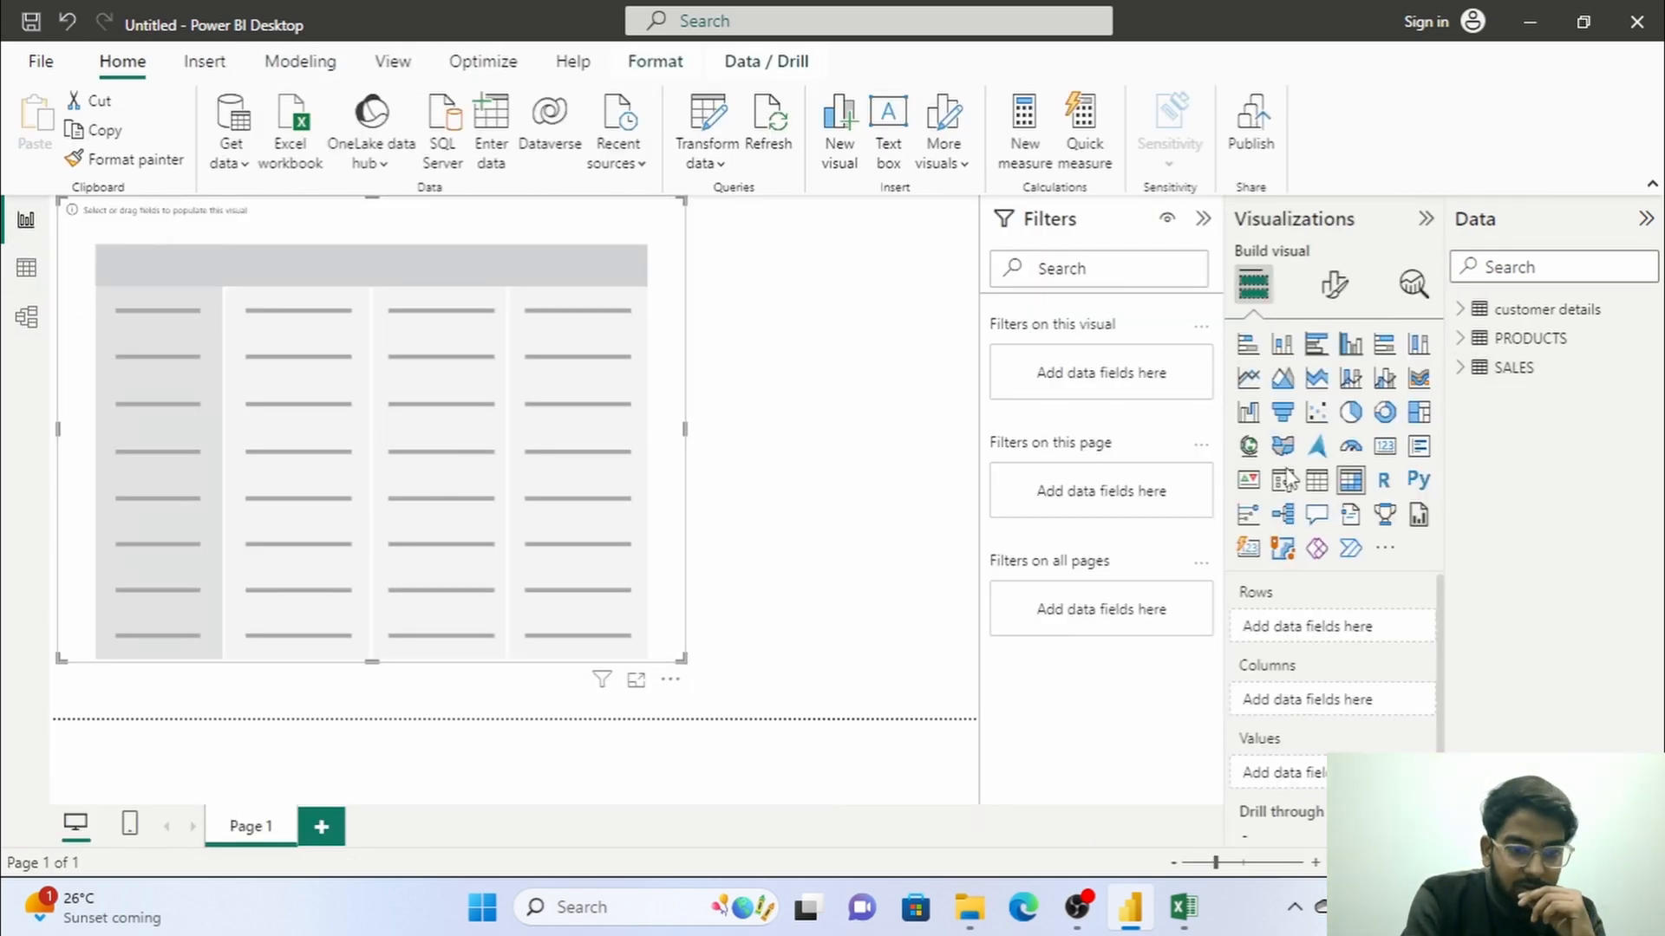
Add Product Name from the PRODUCTS table as the matrix rows and shrink the matrix visual.
click(1460, 339)
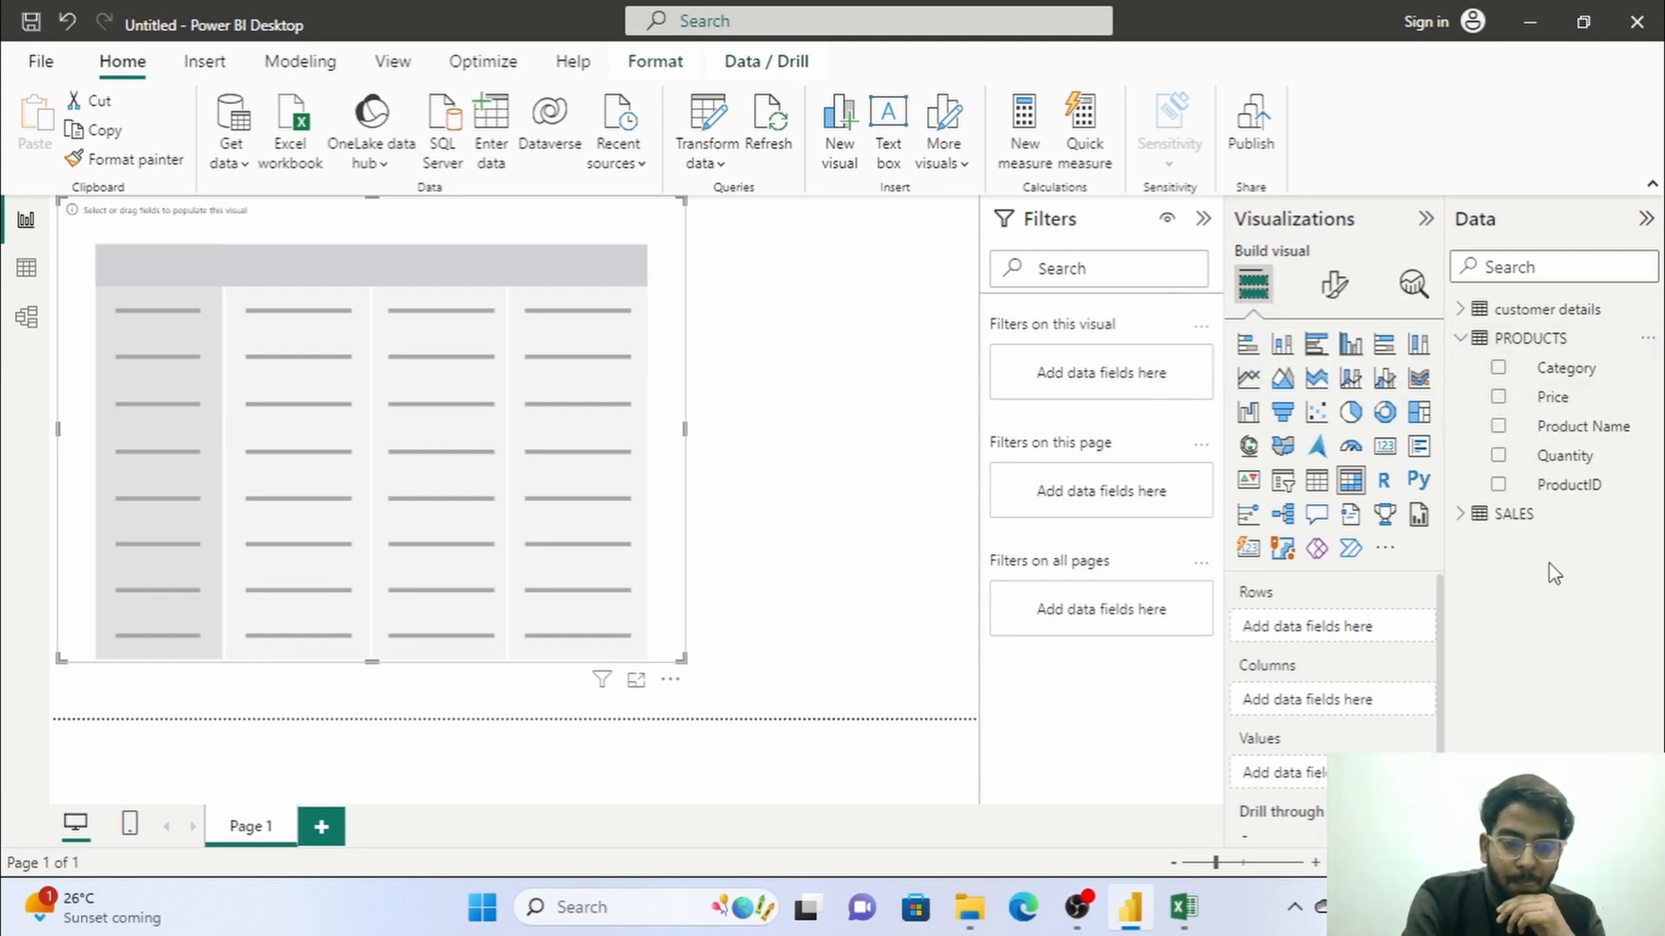
click(1498, 426)
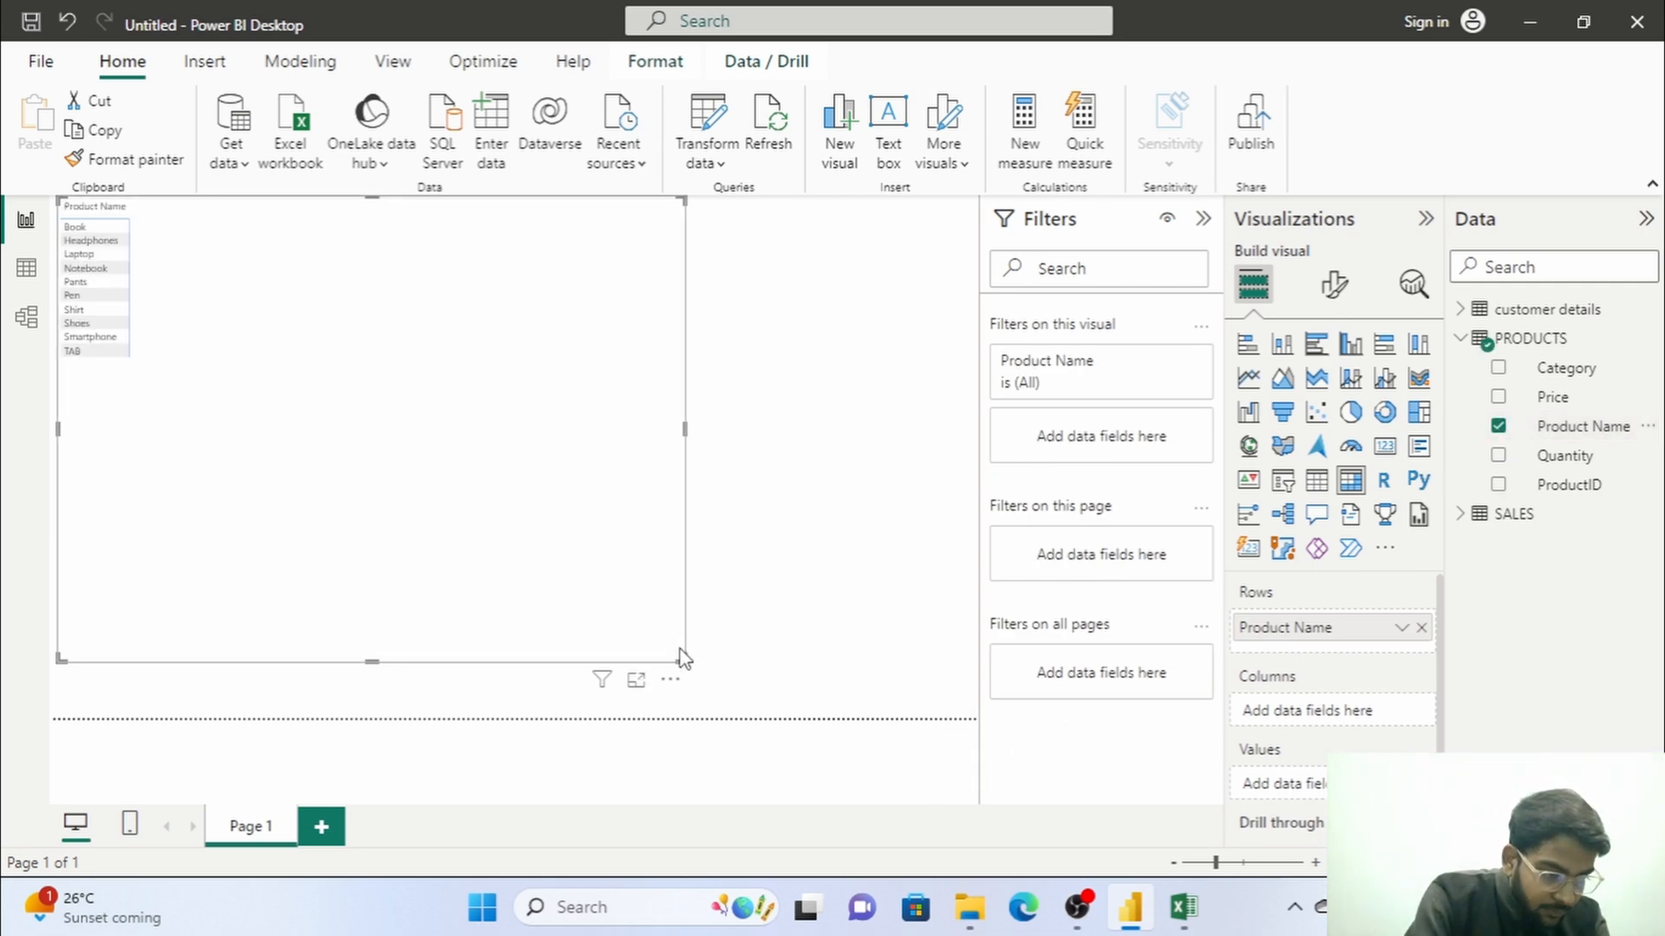
drag(678, 657, 501, 444)
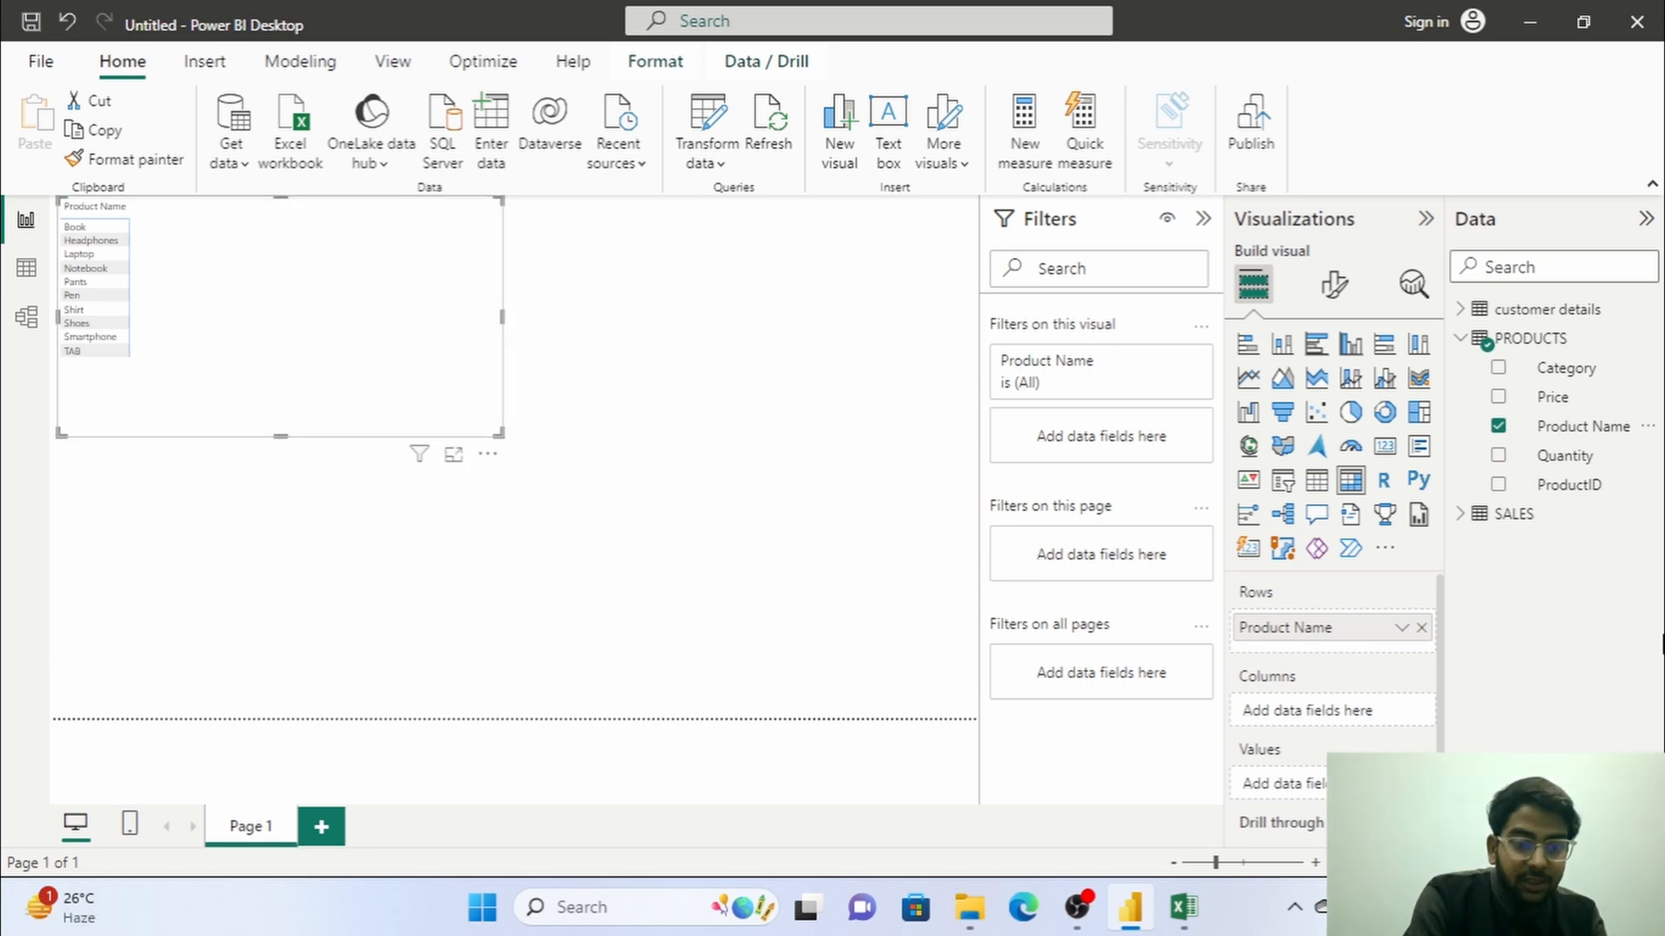
Add Quantity Sold from the SALES table as the matrix values, narrow the visual and move it further into the page.
click(1461, 516)
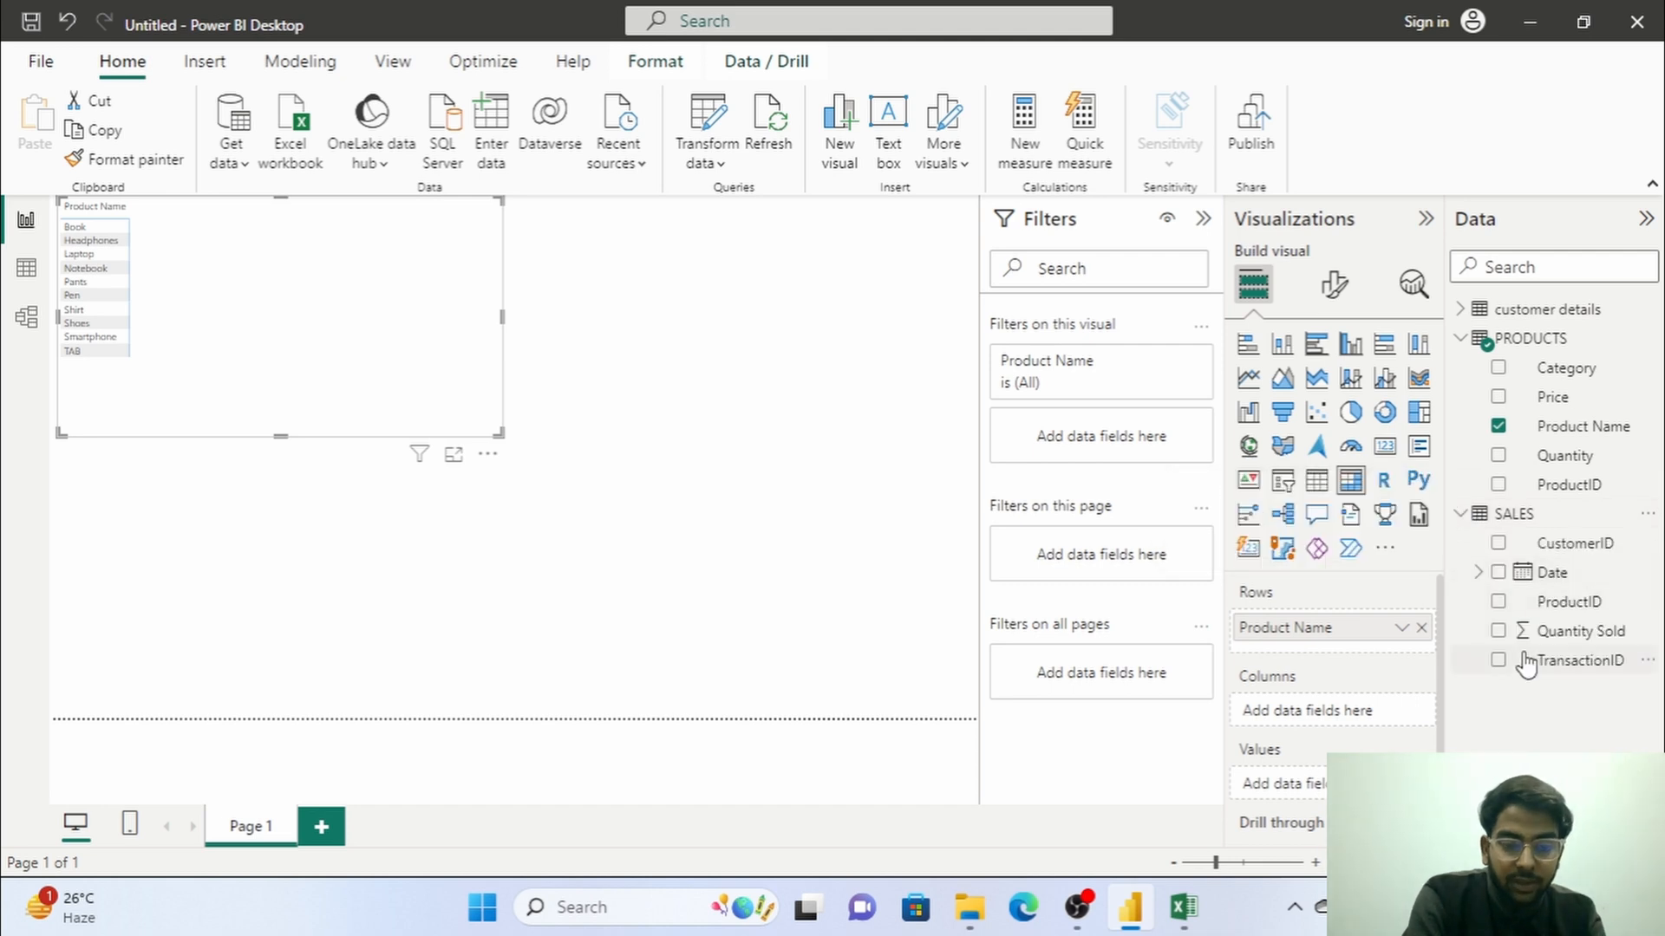
click(1499, 632)
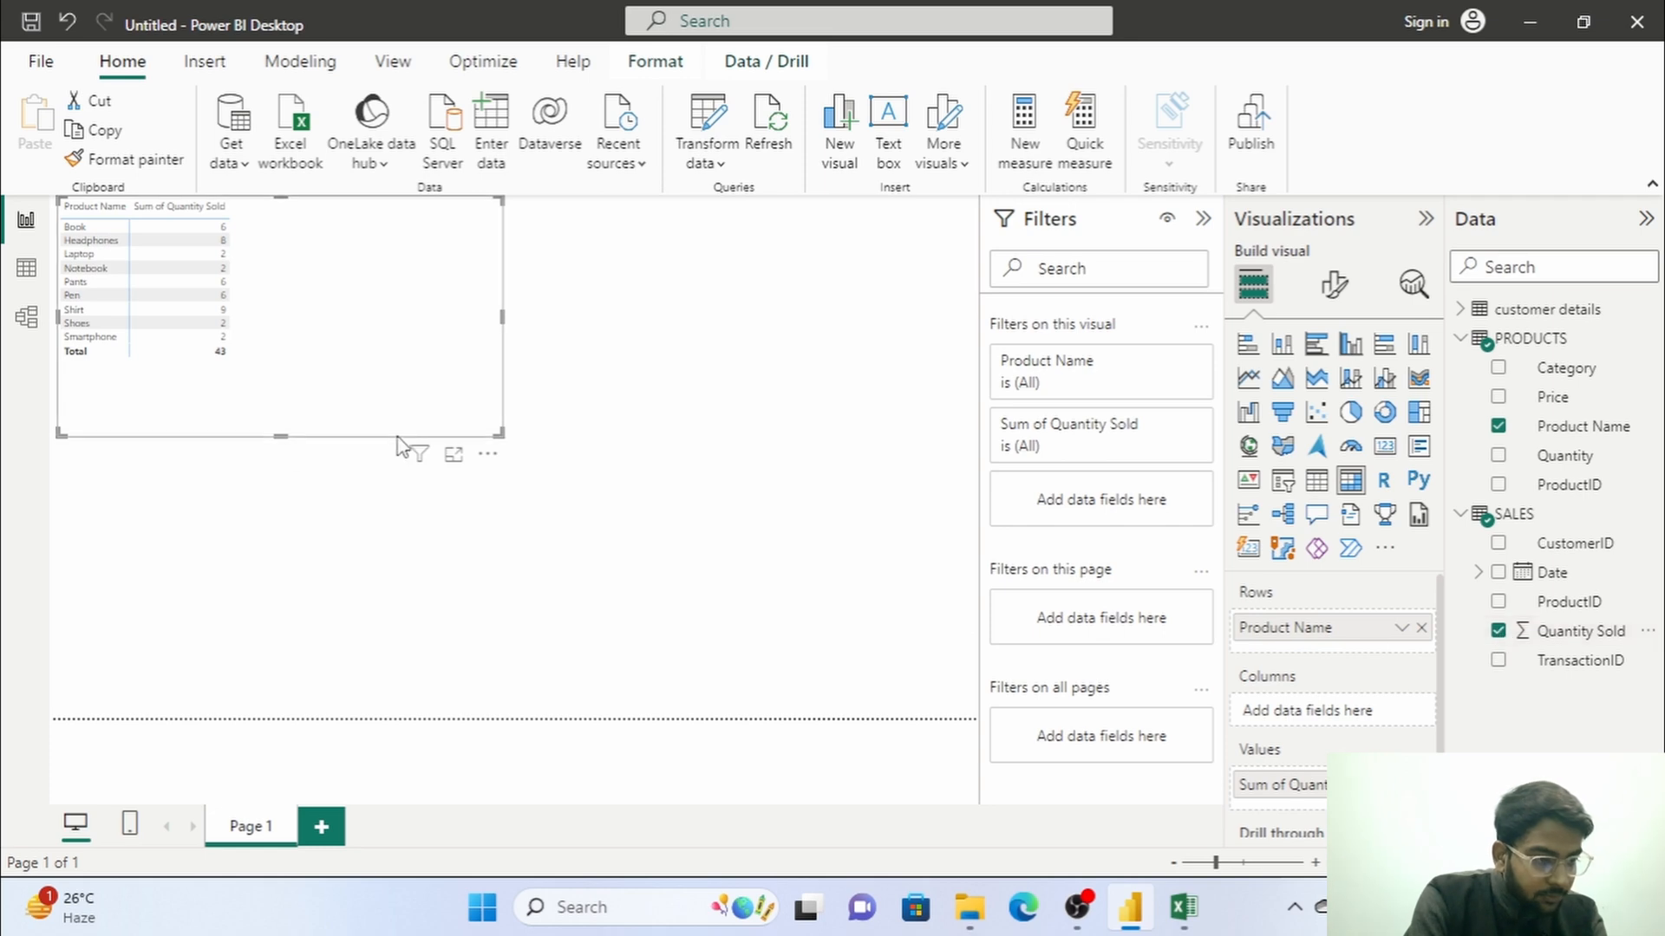
drag(499, 430, 355, 422)
drag(289, 324, 509, 439)
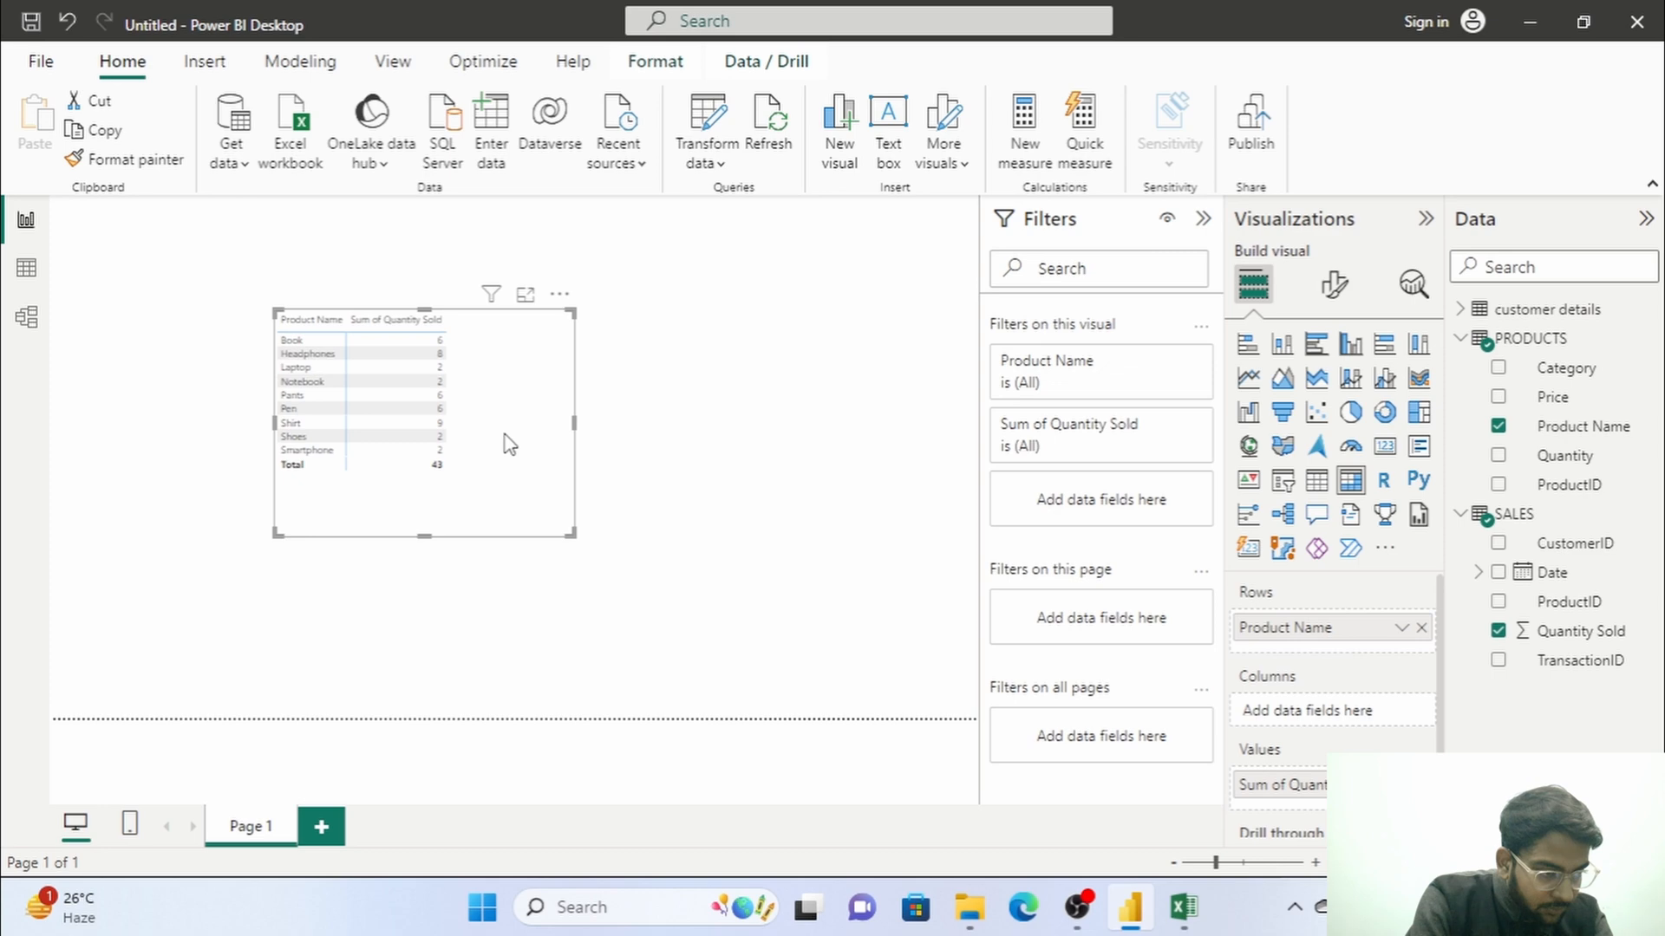
Convert the matrix into a table visual and enlarge it.
click(1316, 479)
drag(570, 532, 718, 601)
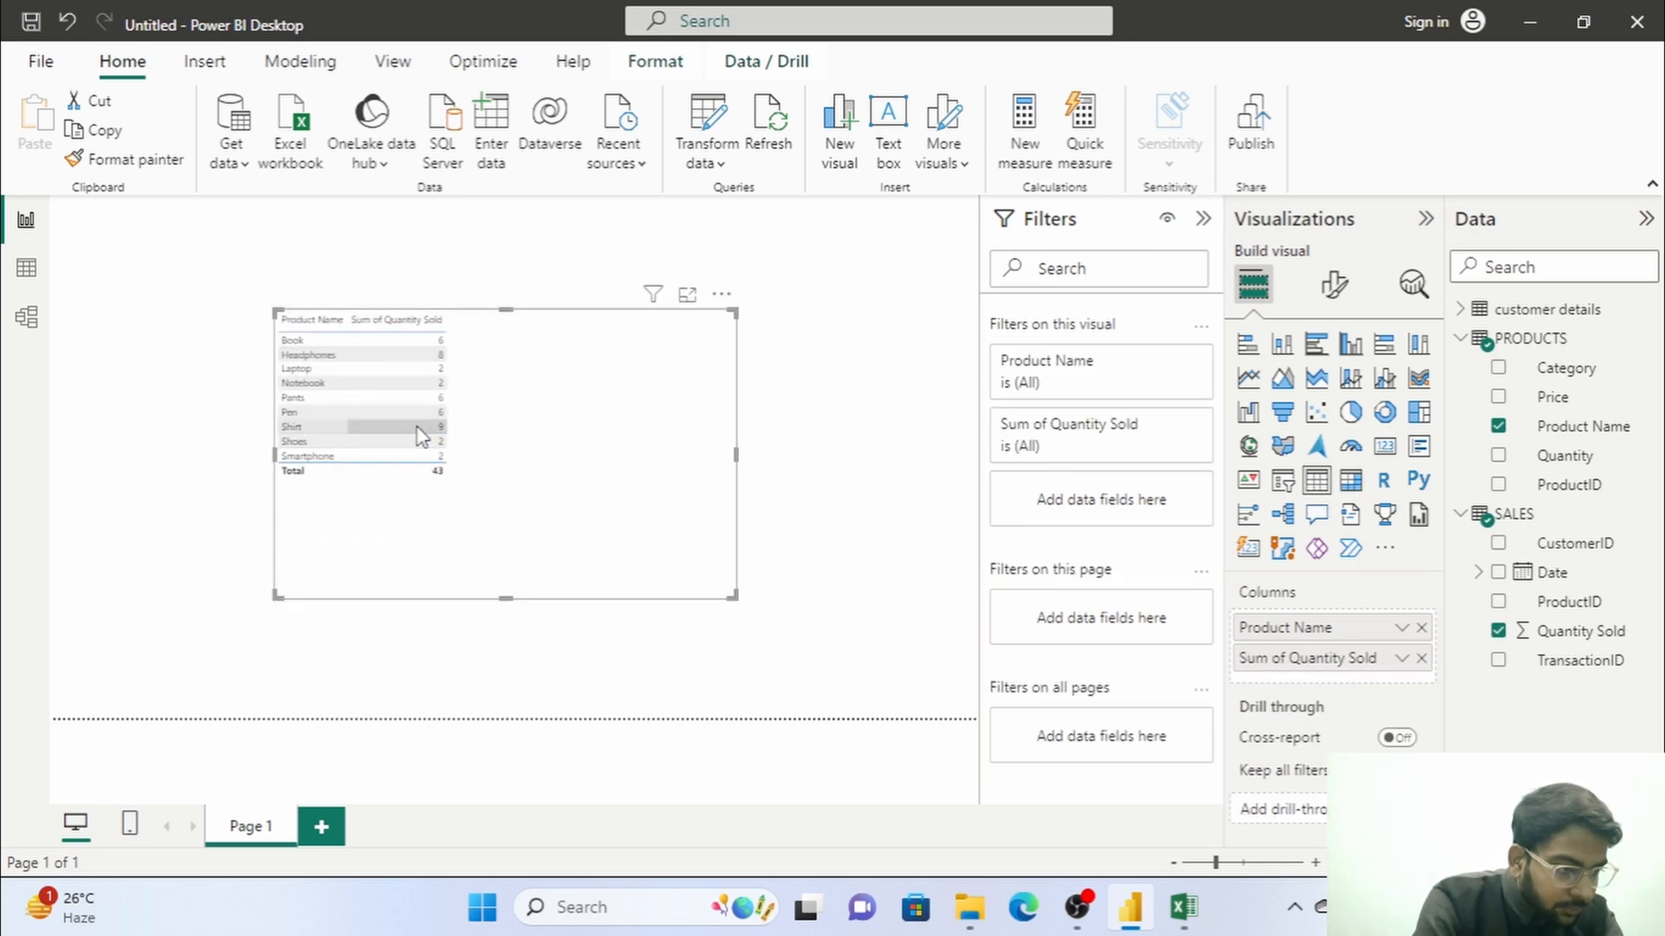
scroll(425, 418, up, 3)
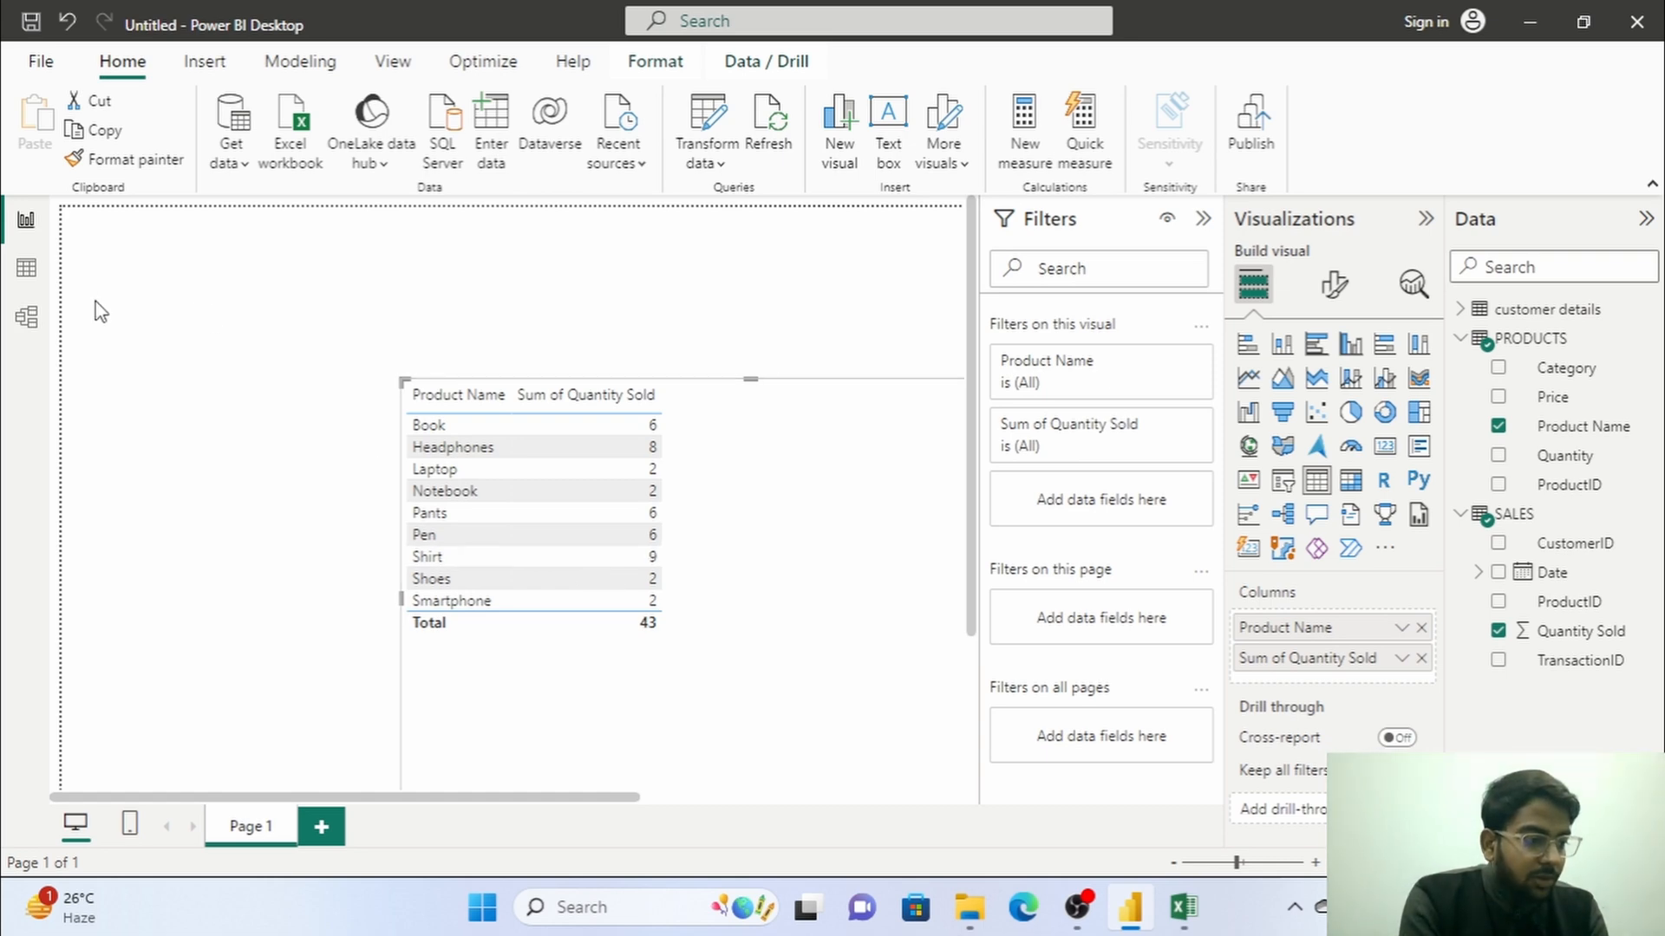
Delete the relationship between PRODUCTS and SALES in the model view and check the table visual in the report.
click(27, 317)
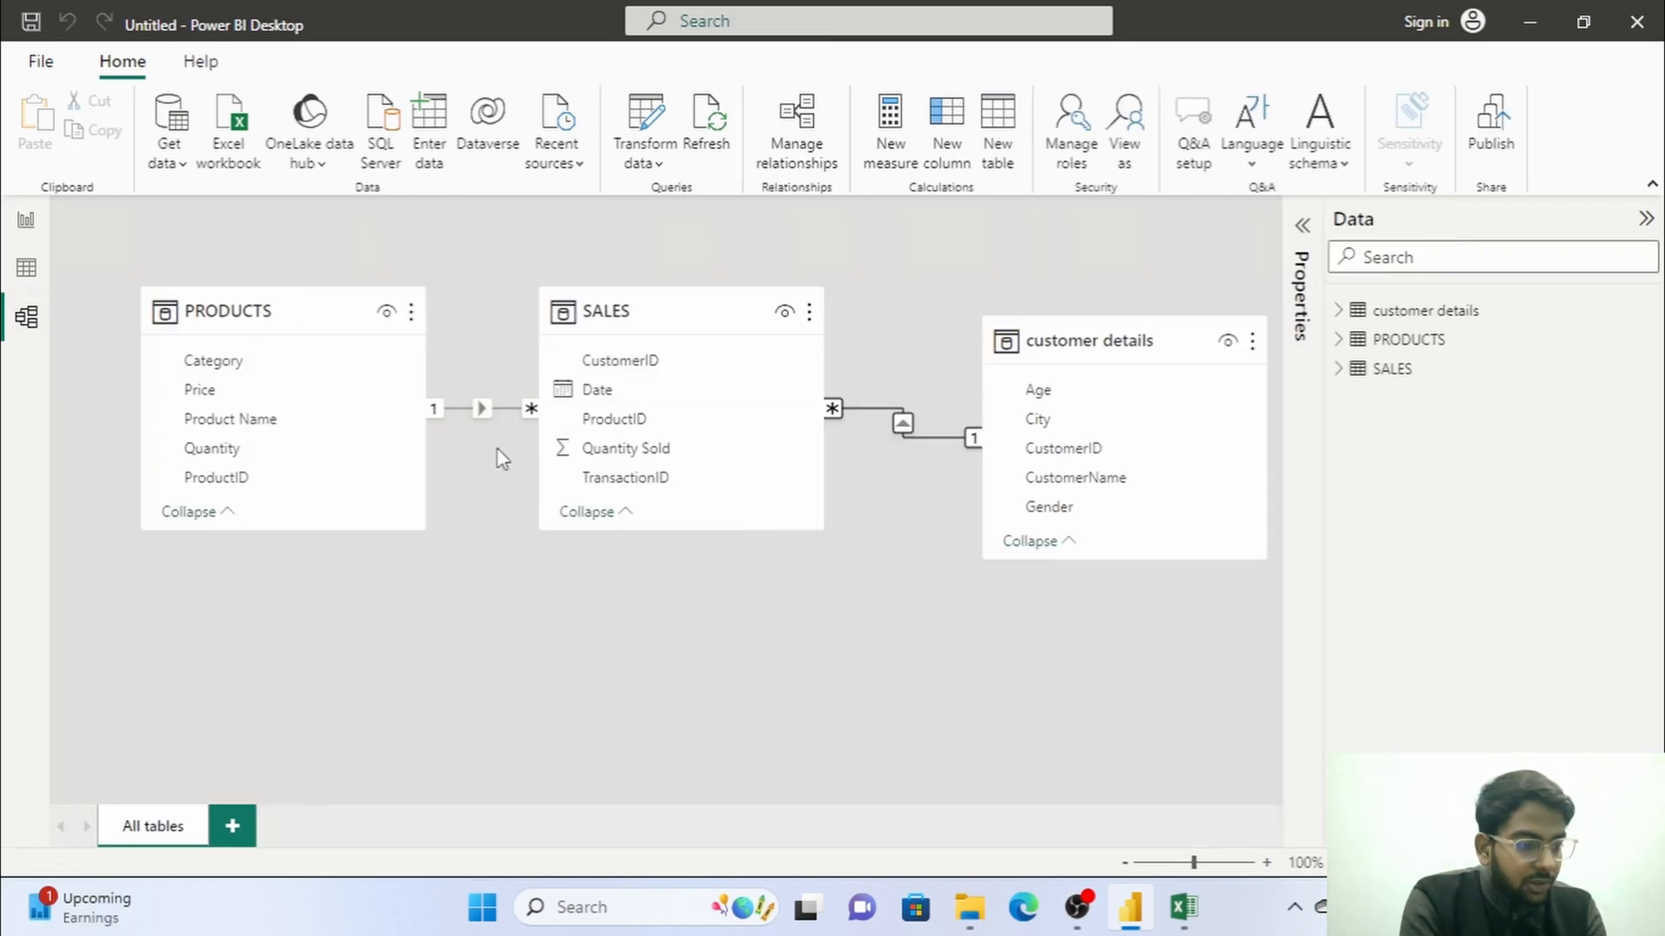
right_click(483, 408)
click(510, 422)
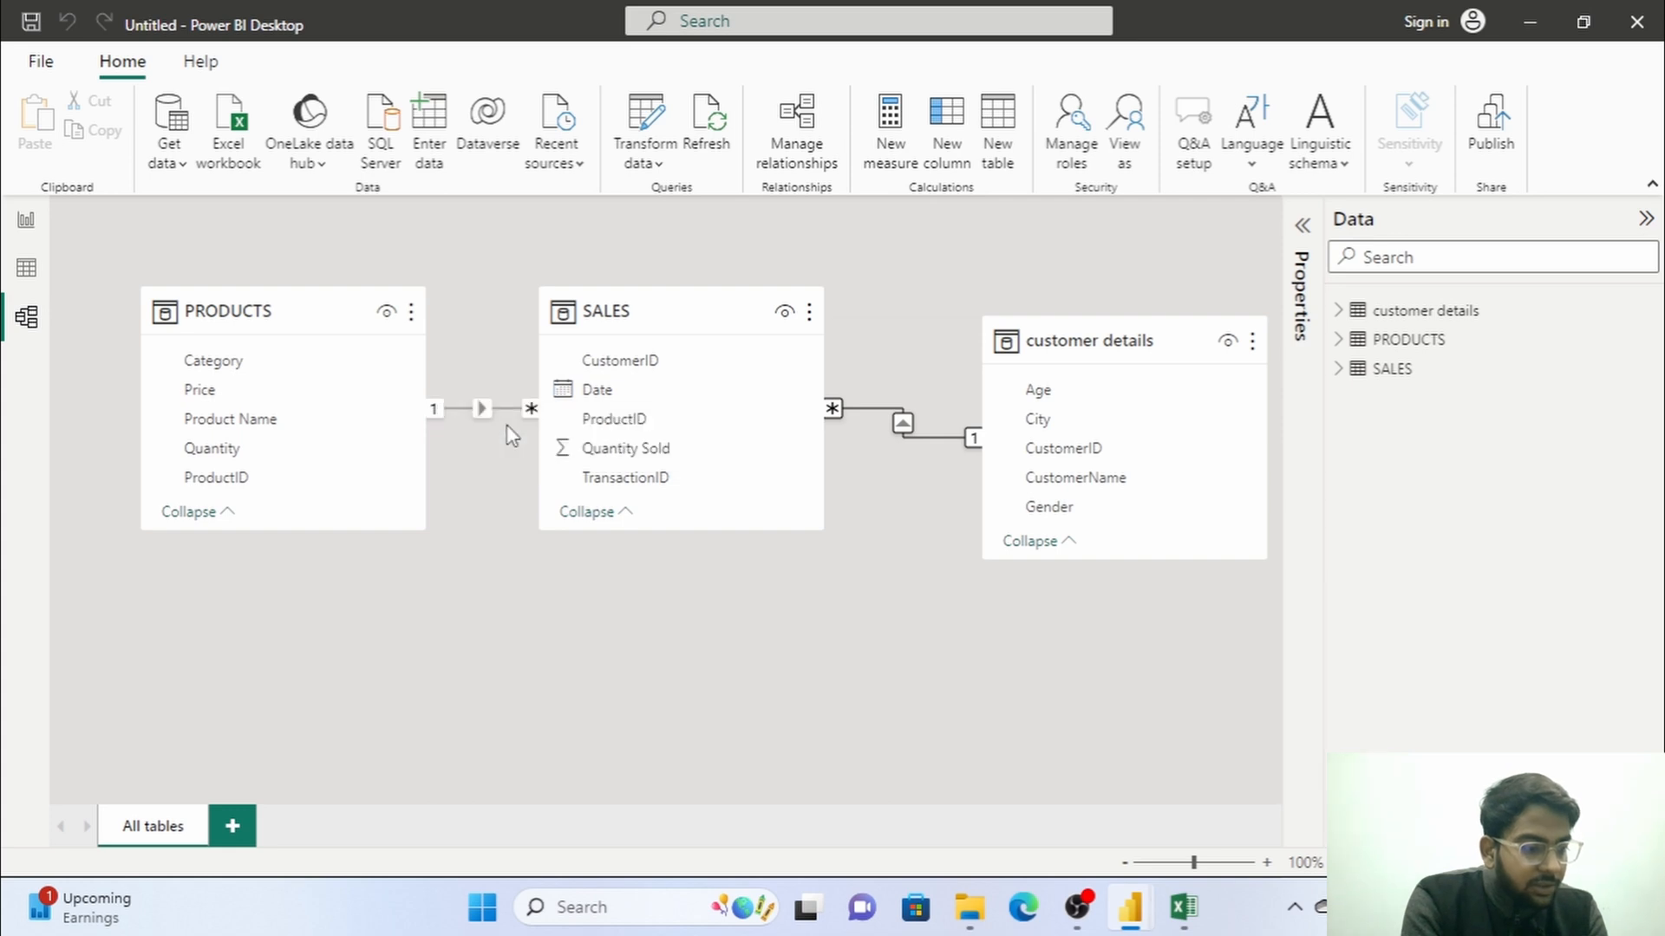
click(1036, 498)
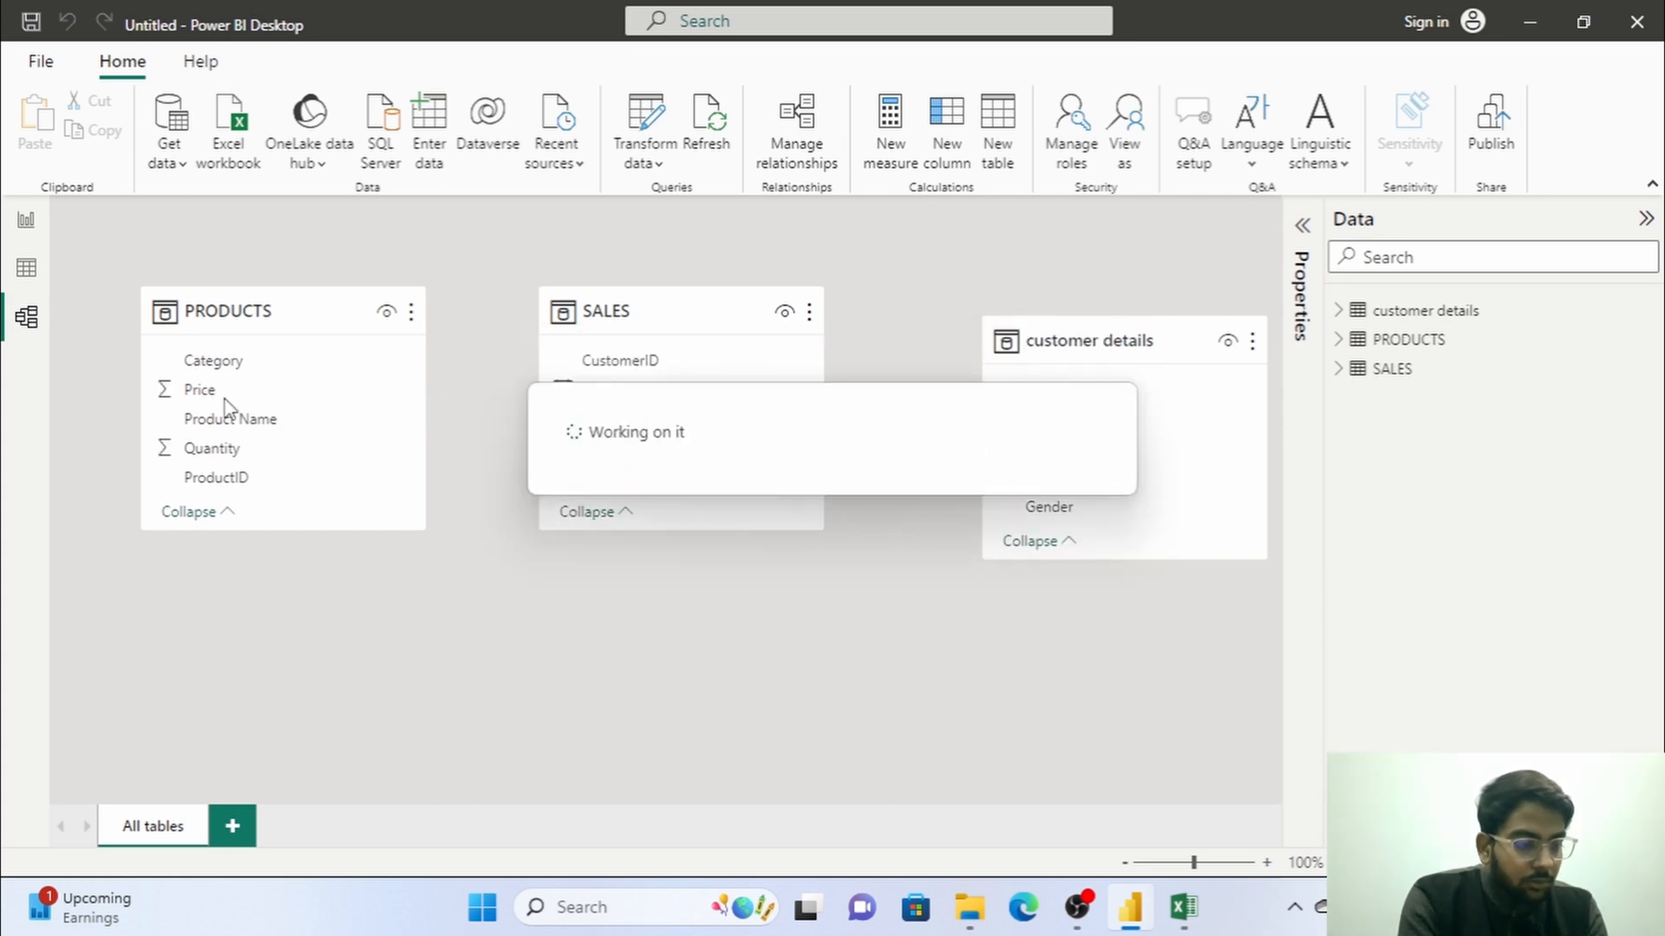
click(26, 227)
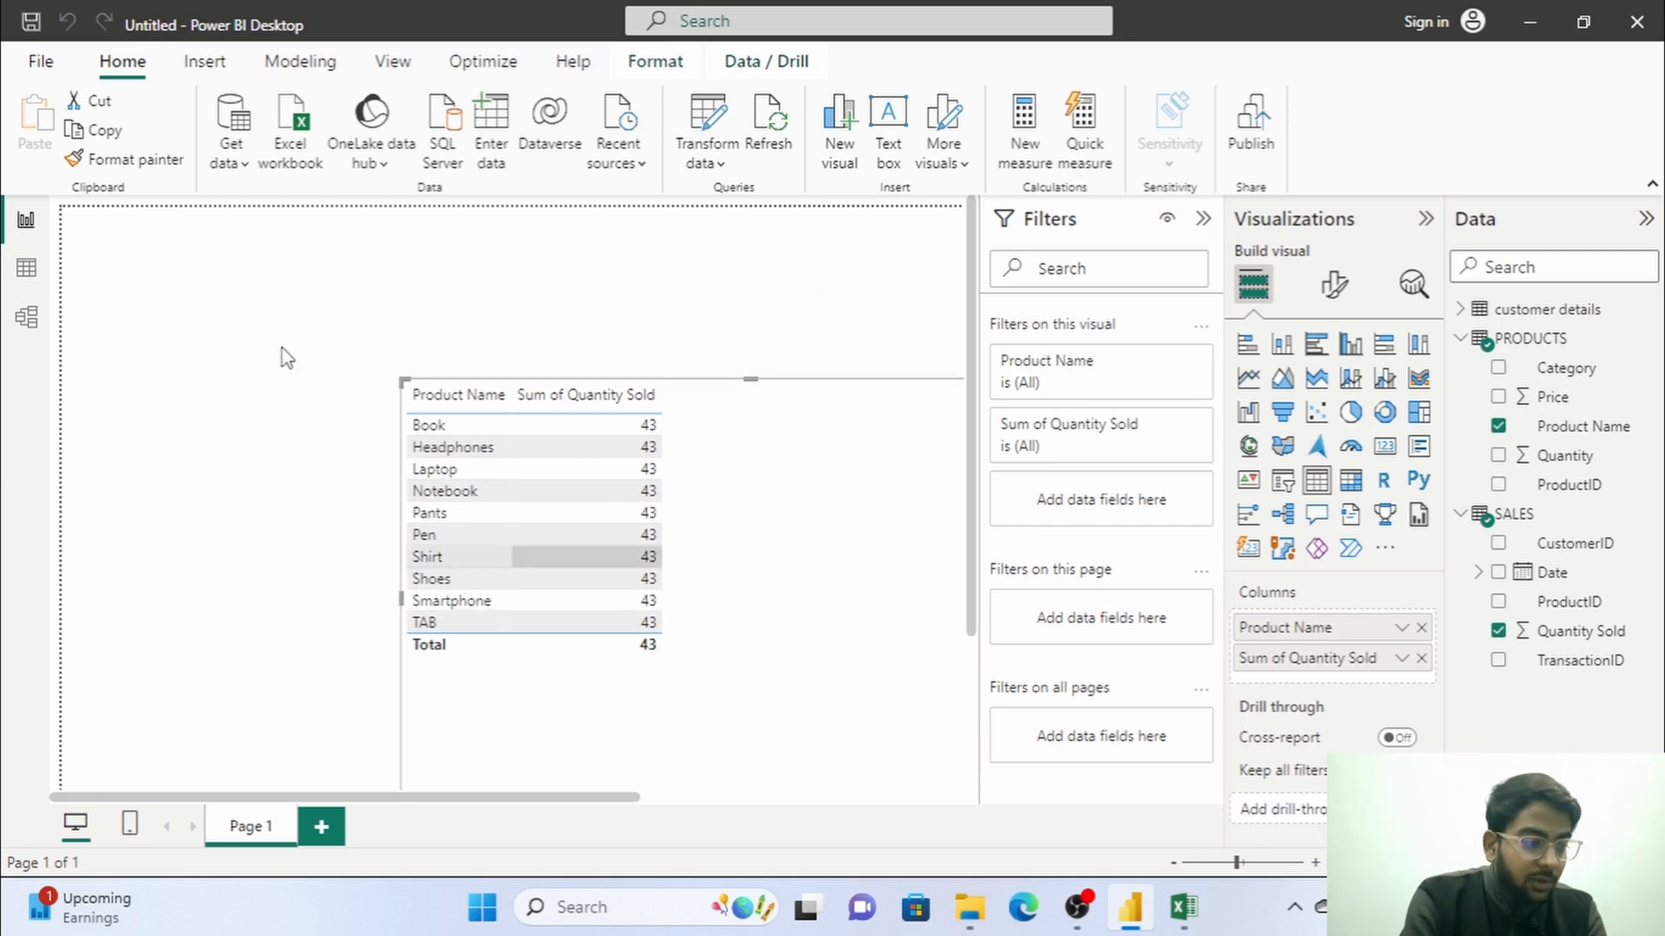
Relate ProductID in PRODUCTS to ProductID in SALES again in the model view and return to the report.
click(27, 321)
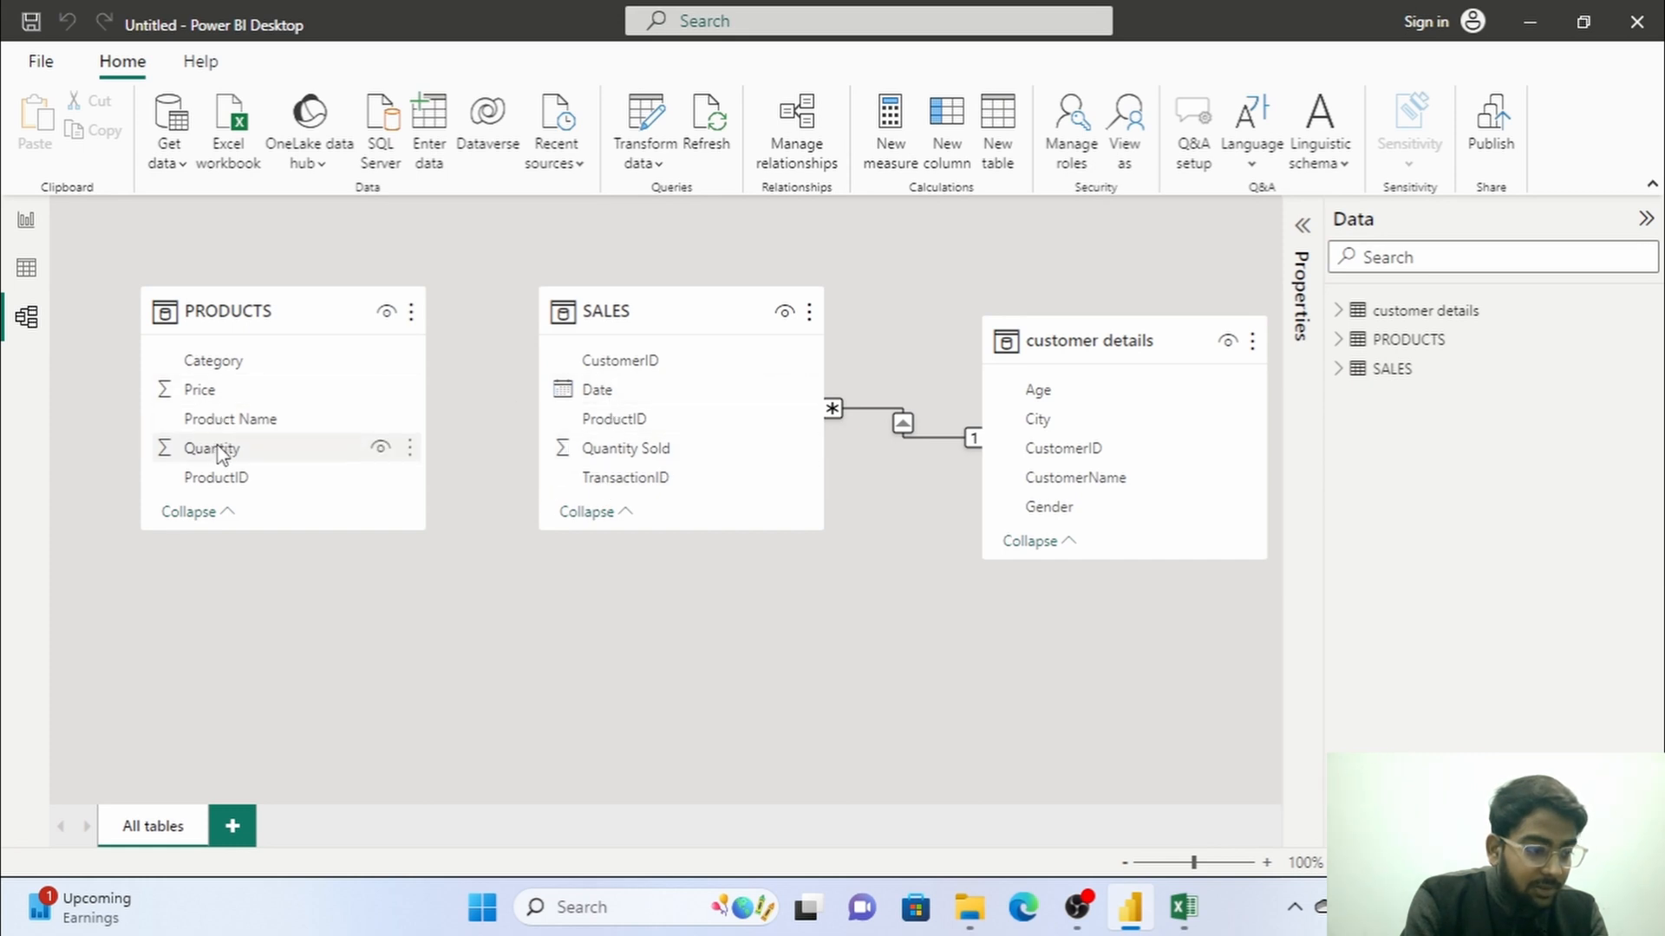
drag(218, 482, 643, 425)
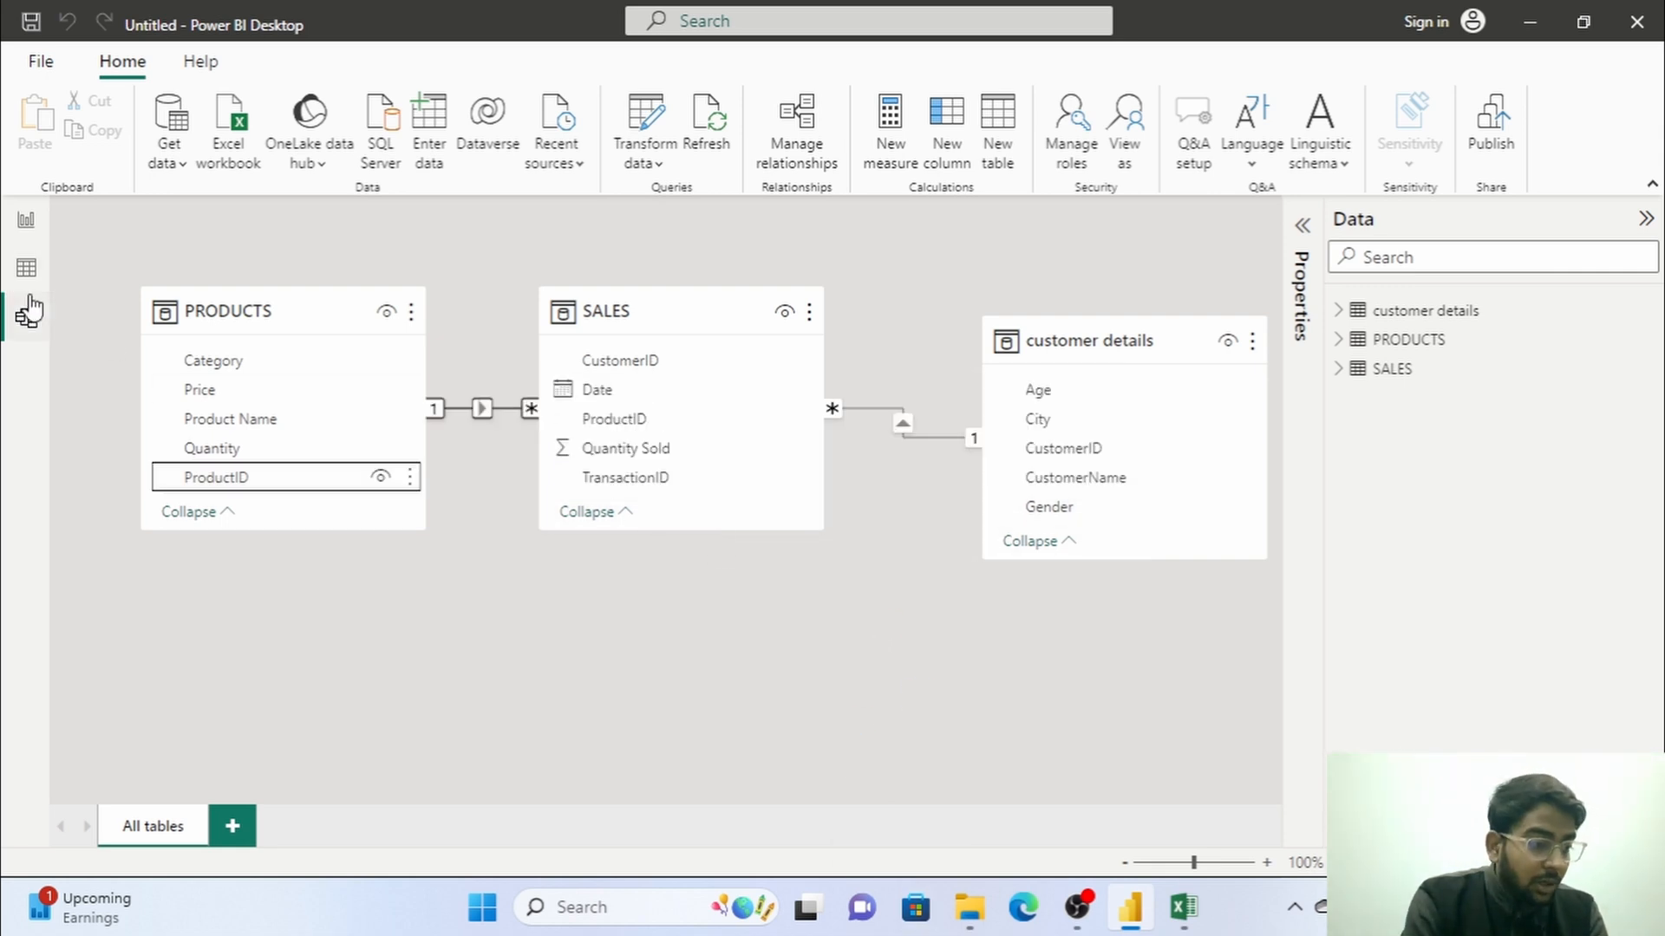
click(26, 268)
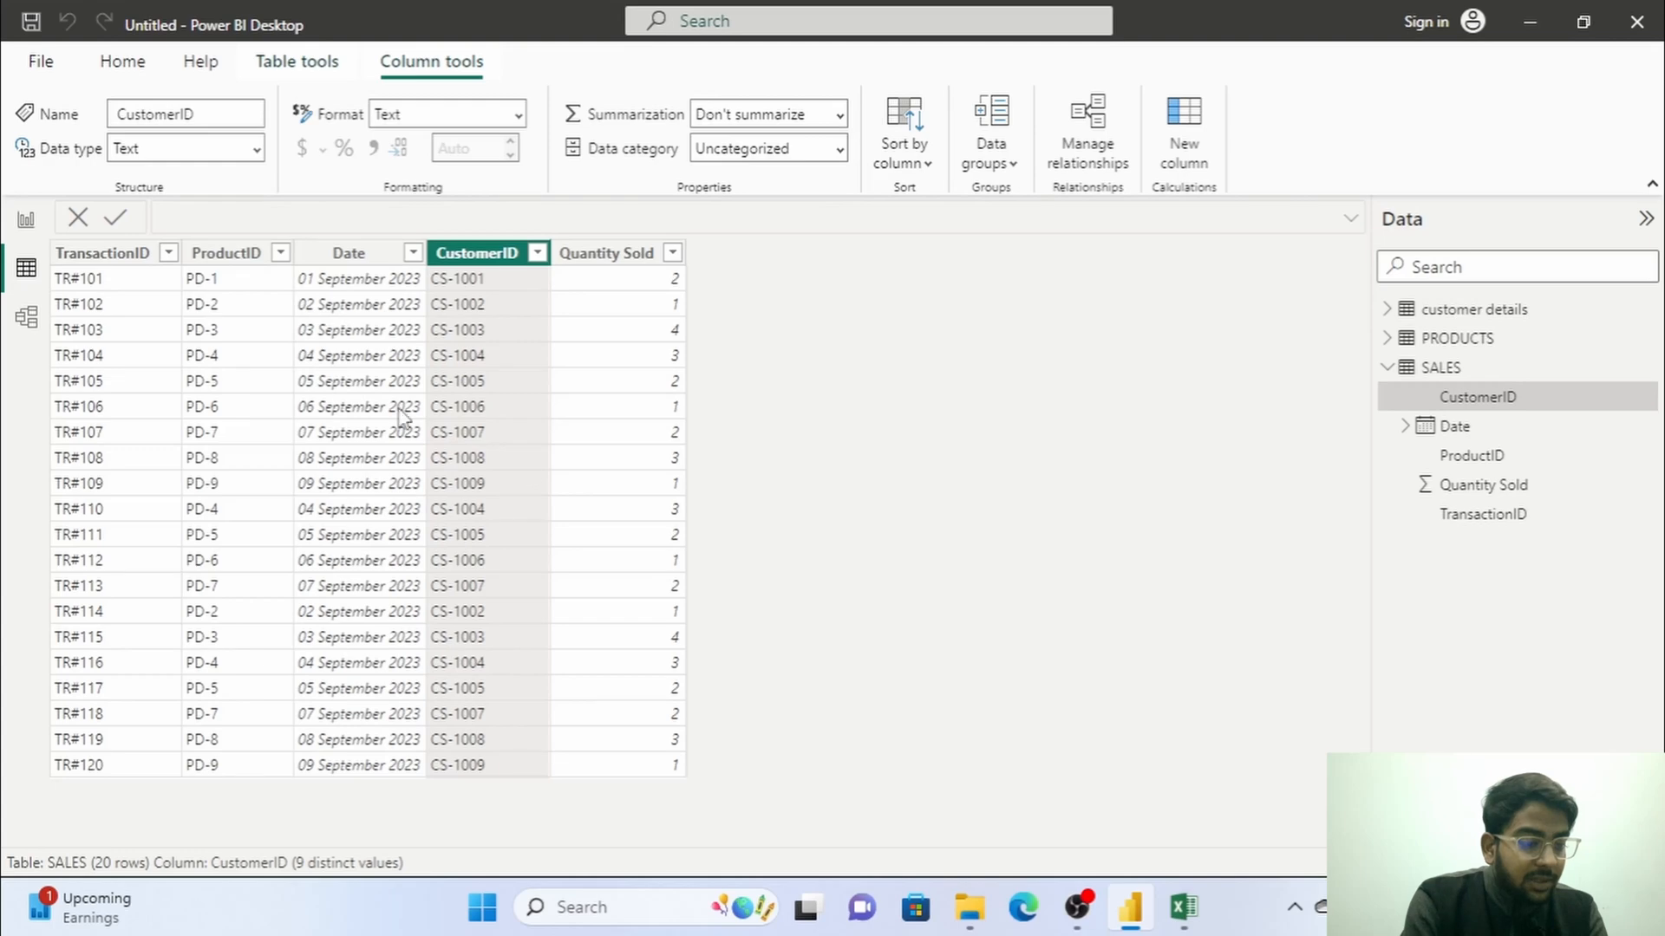
click(26, 219)
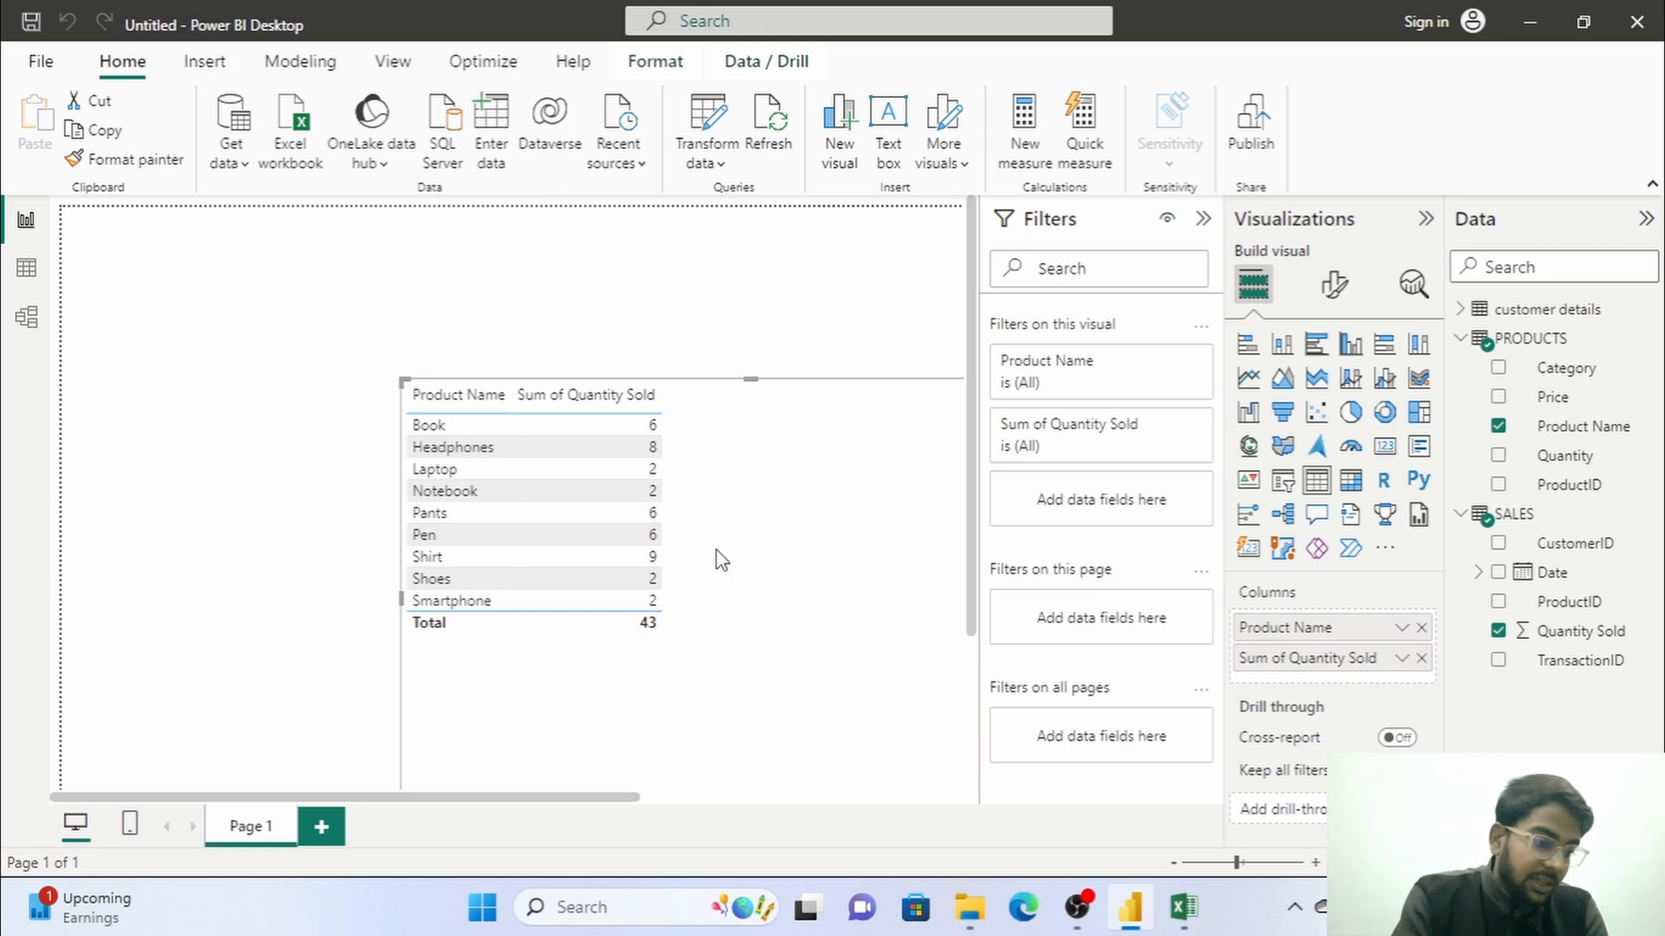
Reposition the table visual and add the Date and CustomerID columns from the SALES table to it.
drag(806, 475, 705, 434)
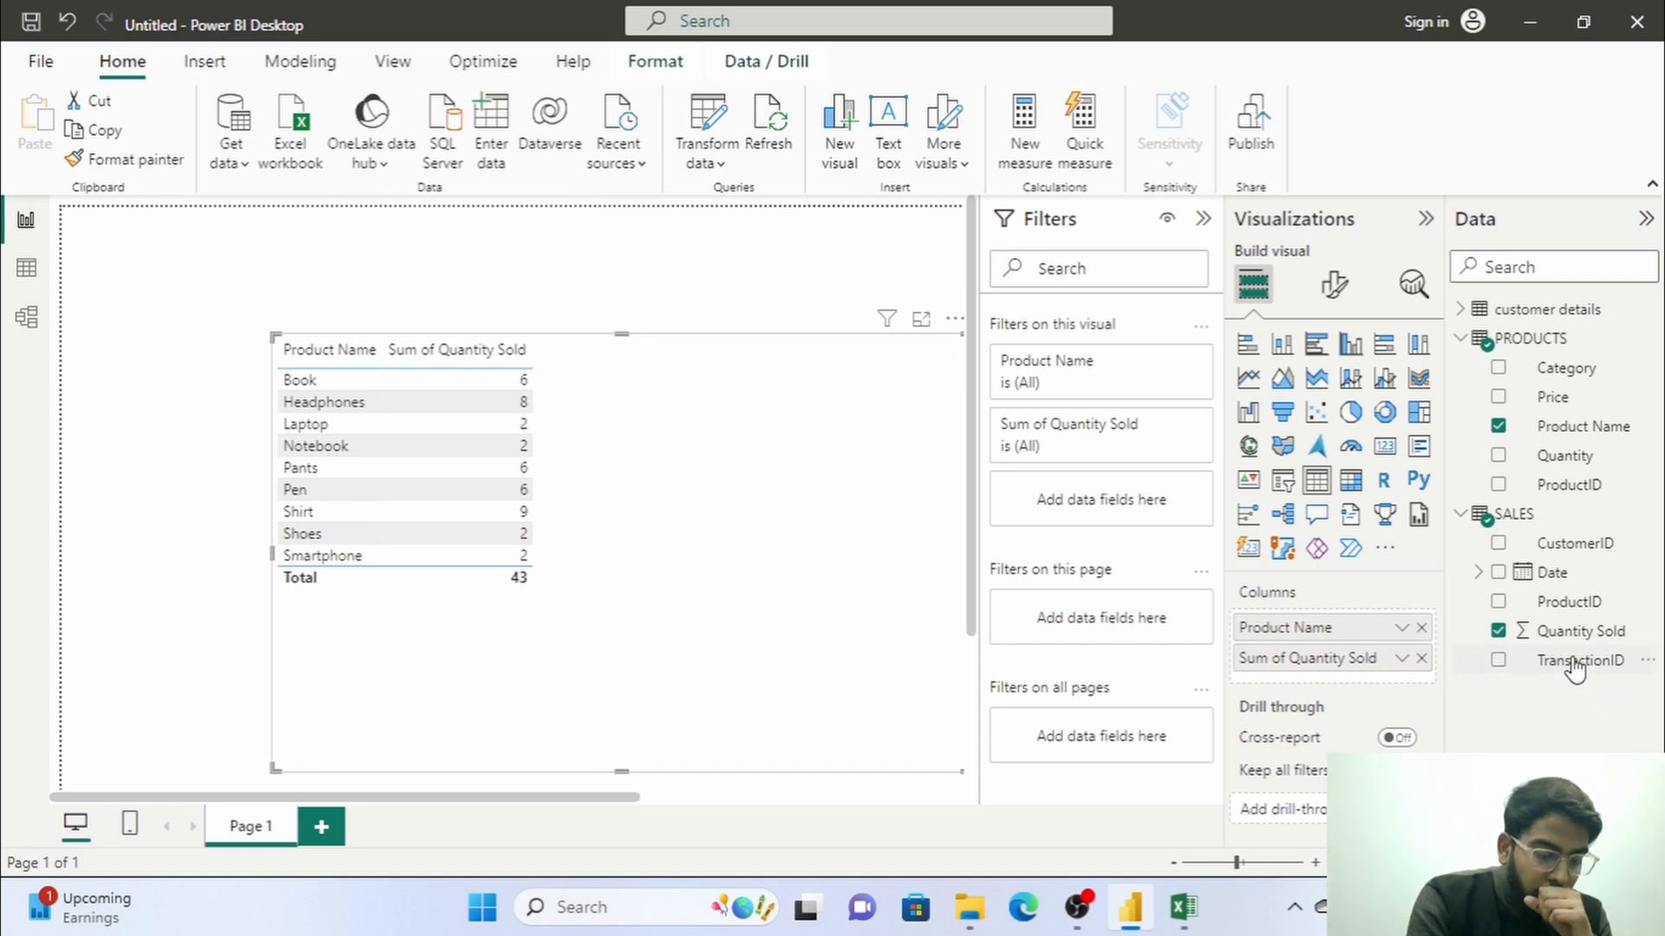
click(1499, 575)
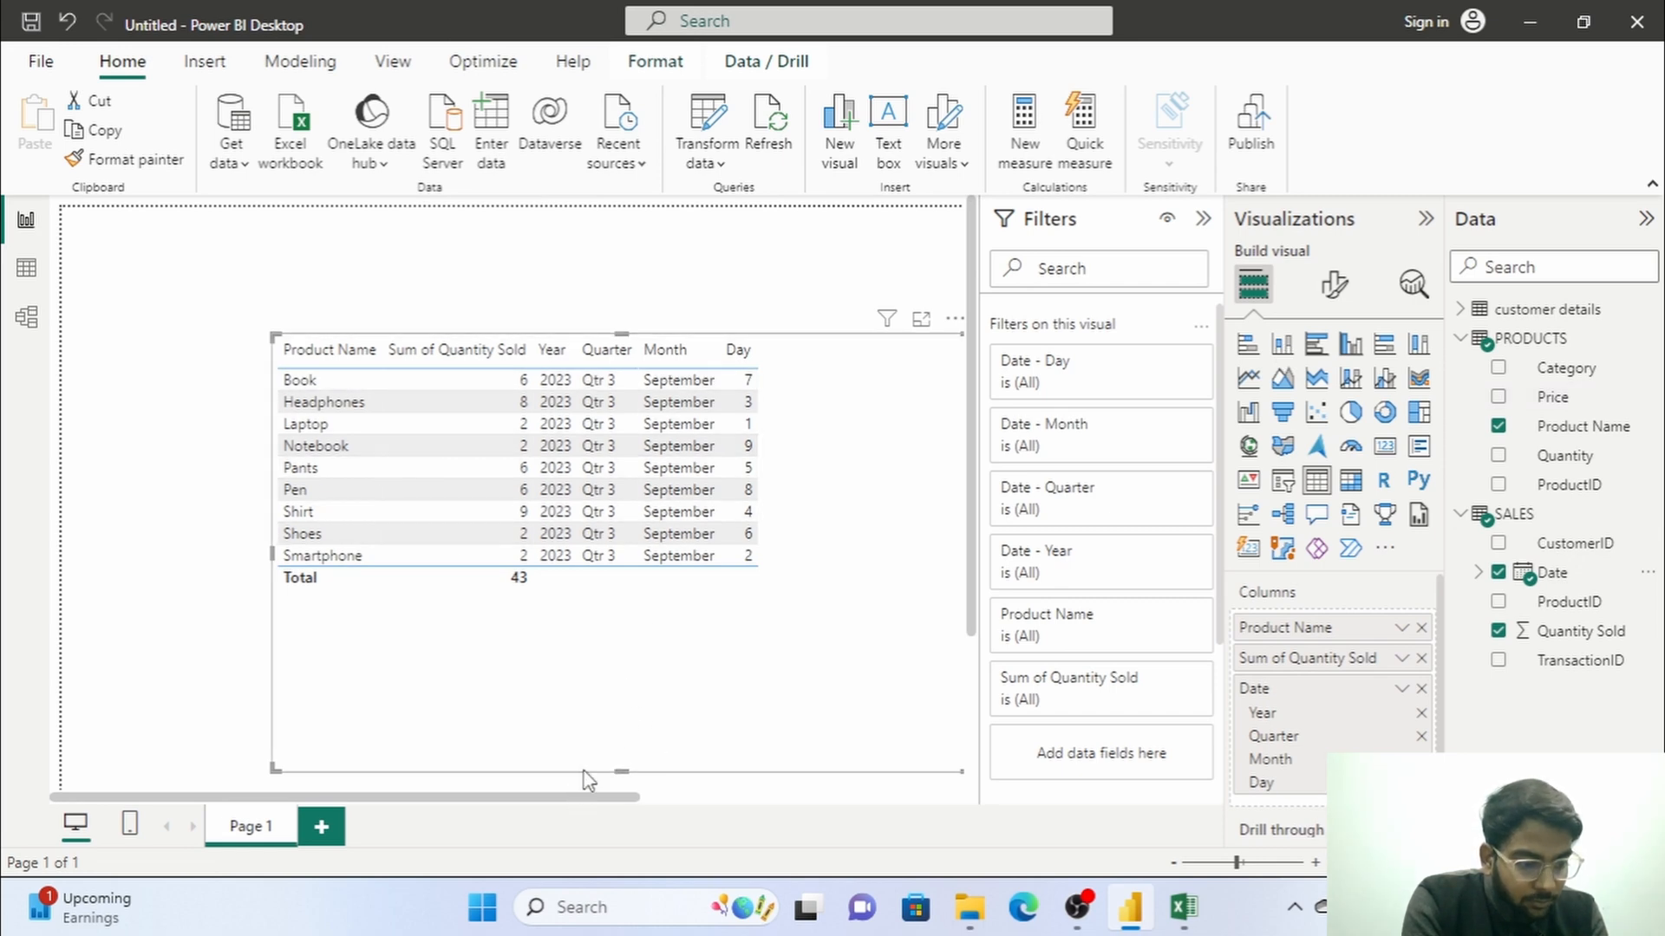
mouse_move(581, 804)
mouse_down()
mouse_move(632, 799)
mouse_move(507, 808)
mouse_move(576, 806)
mouse_up()
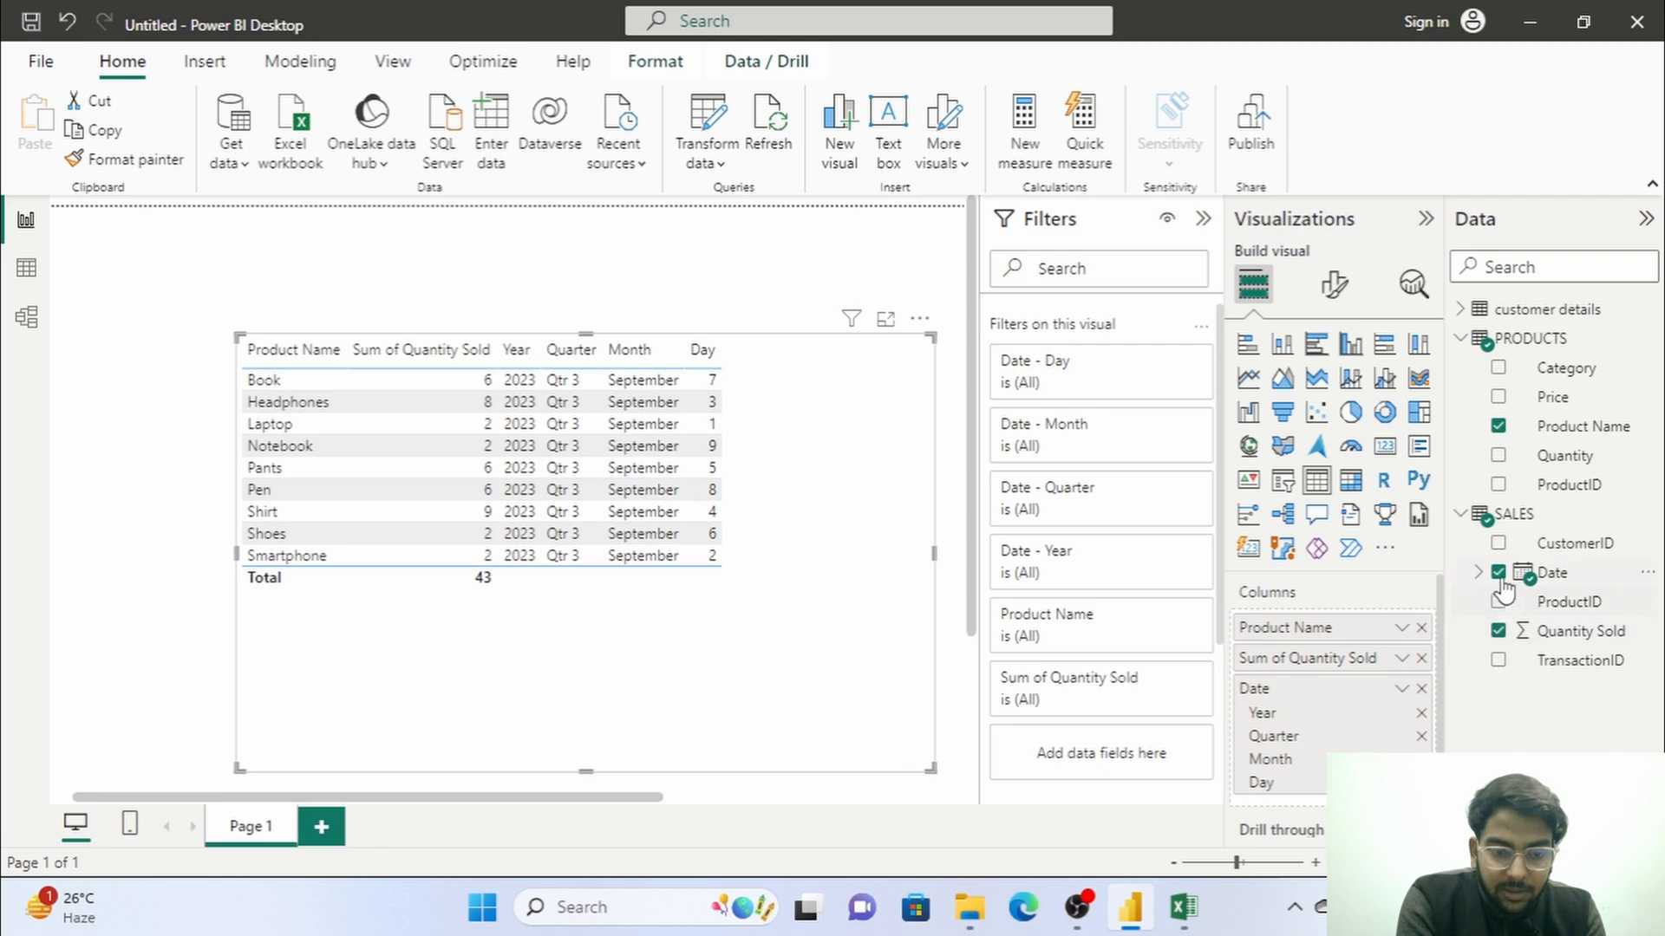
click(1499, 545)
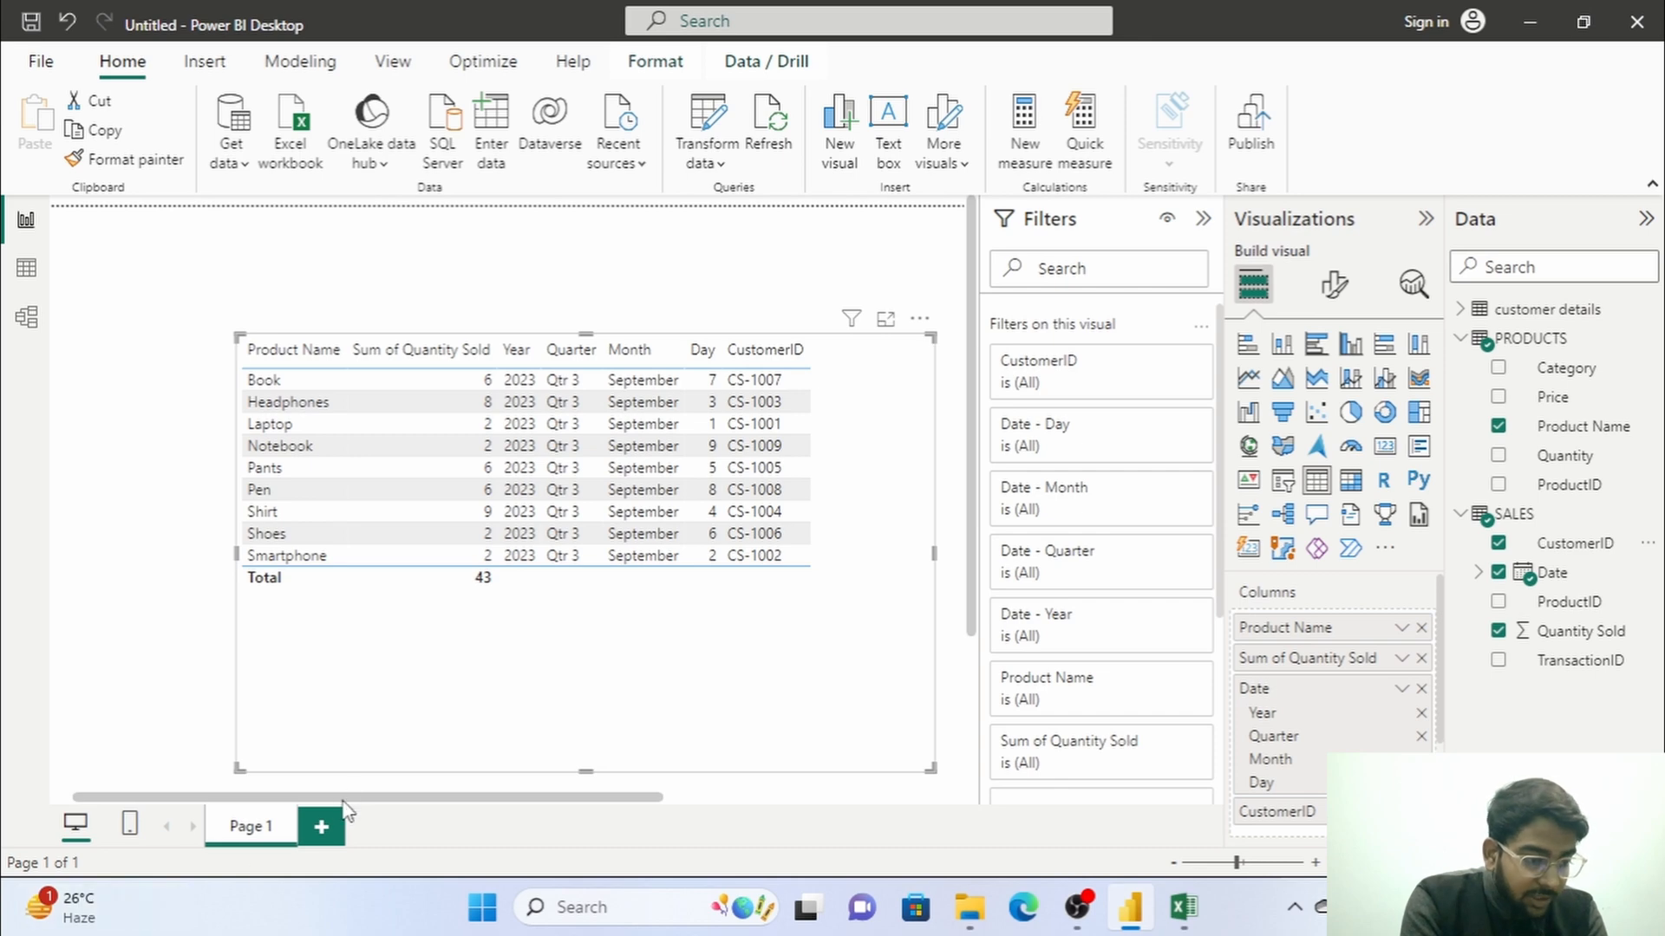
drag(344, 798, 392, 793)
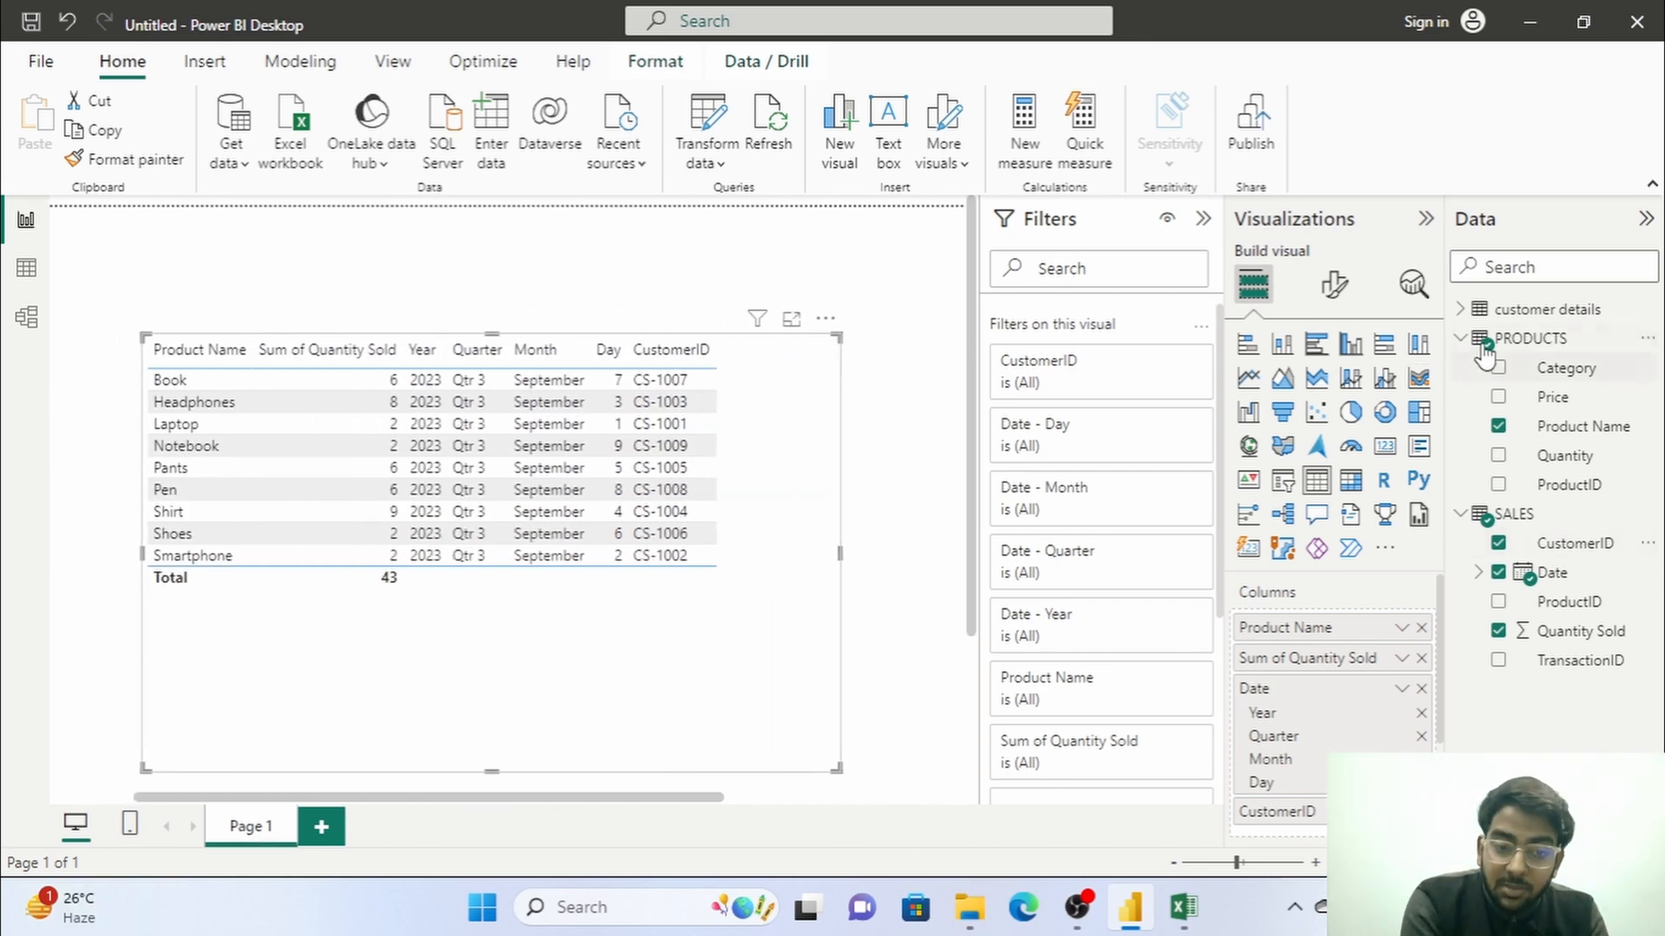
Extend the table visual to the page's upper-left corner and shrink it to fit closely around its columns.
click(1463, 312)
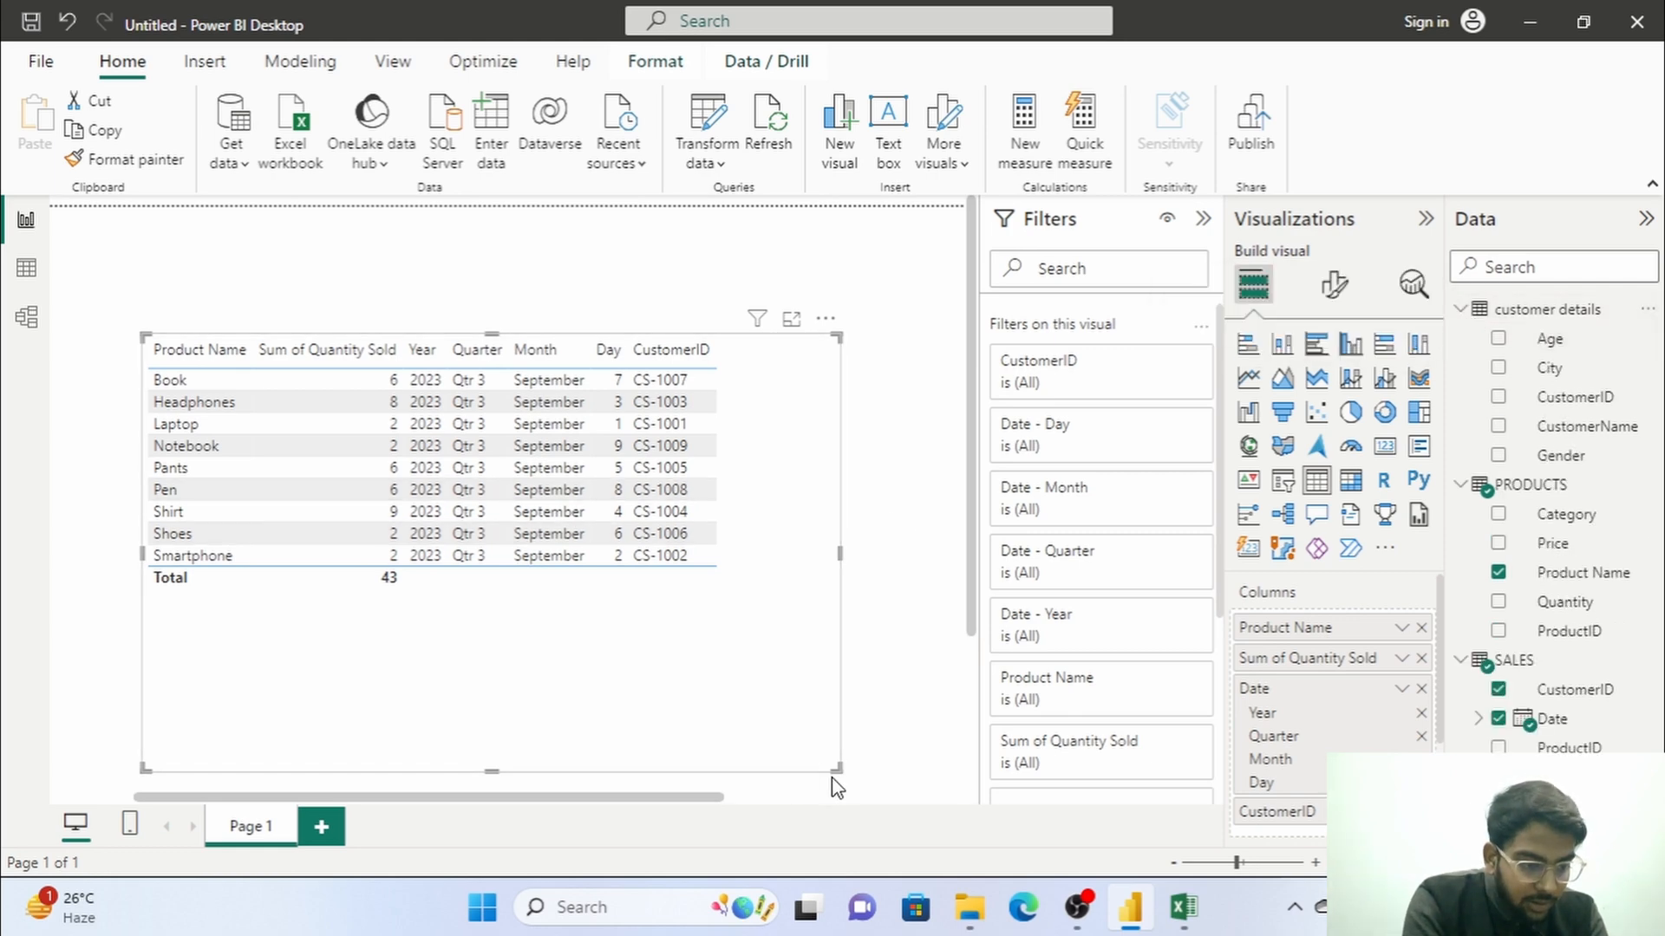
drag(832, 767, 726, 641)
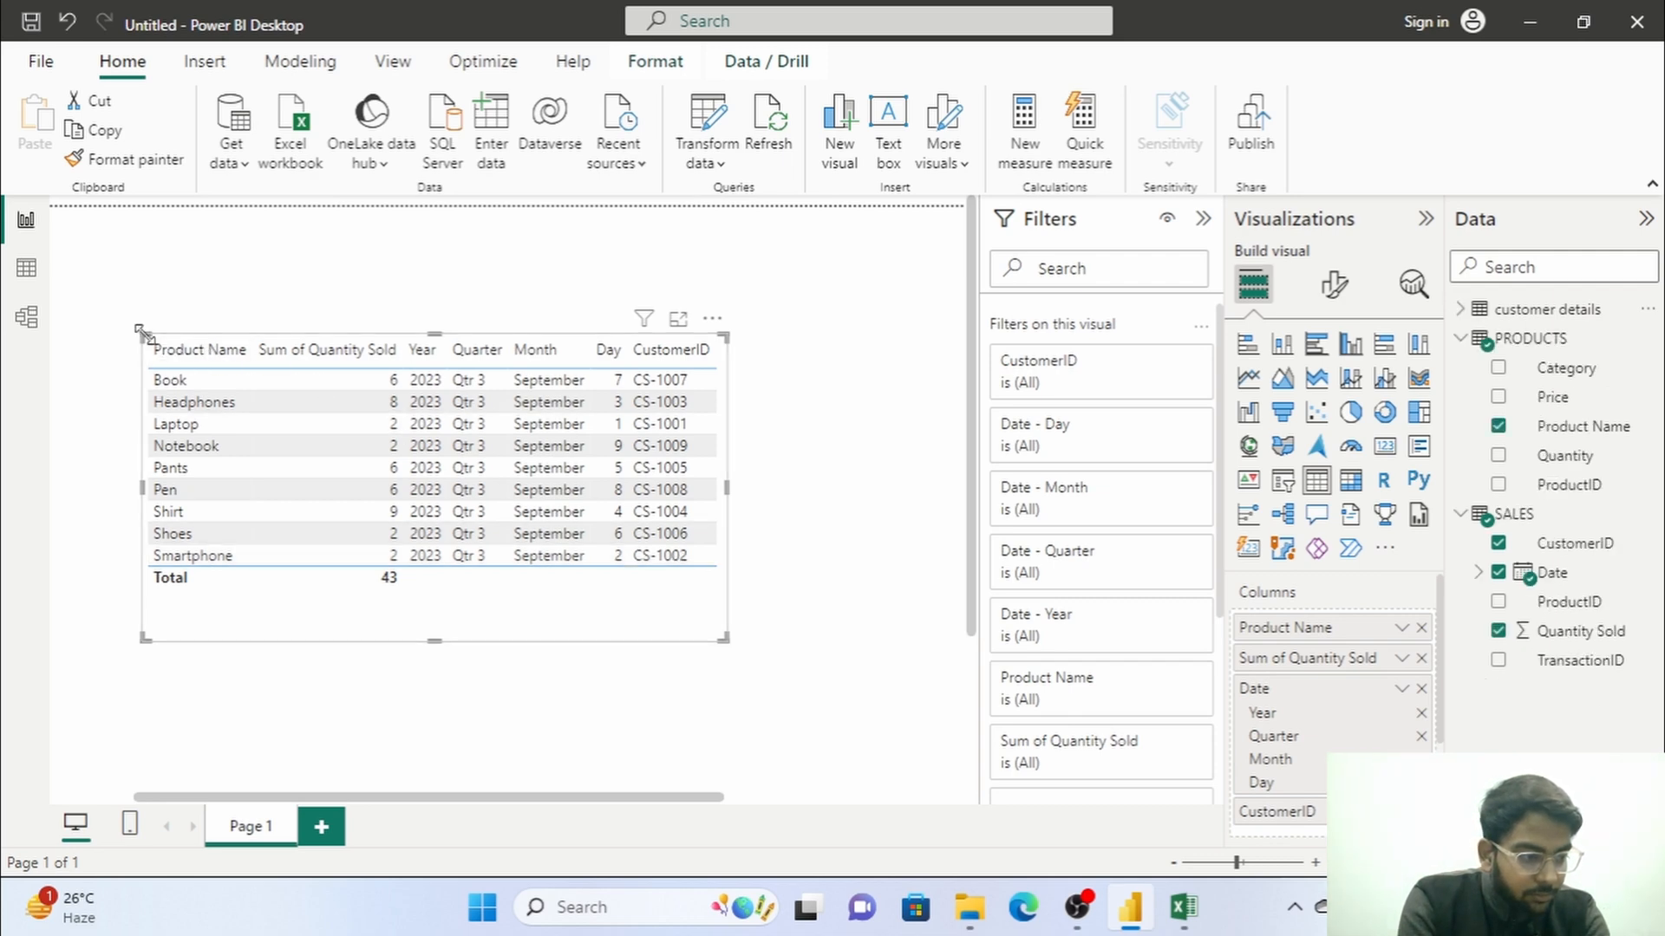
drag(143, 336, 16, 208)
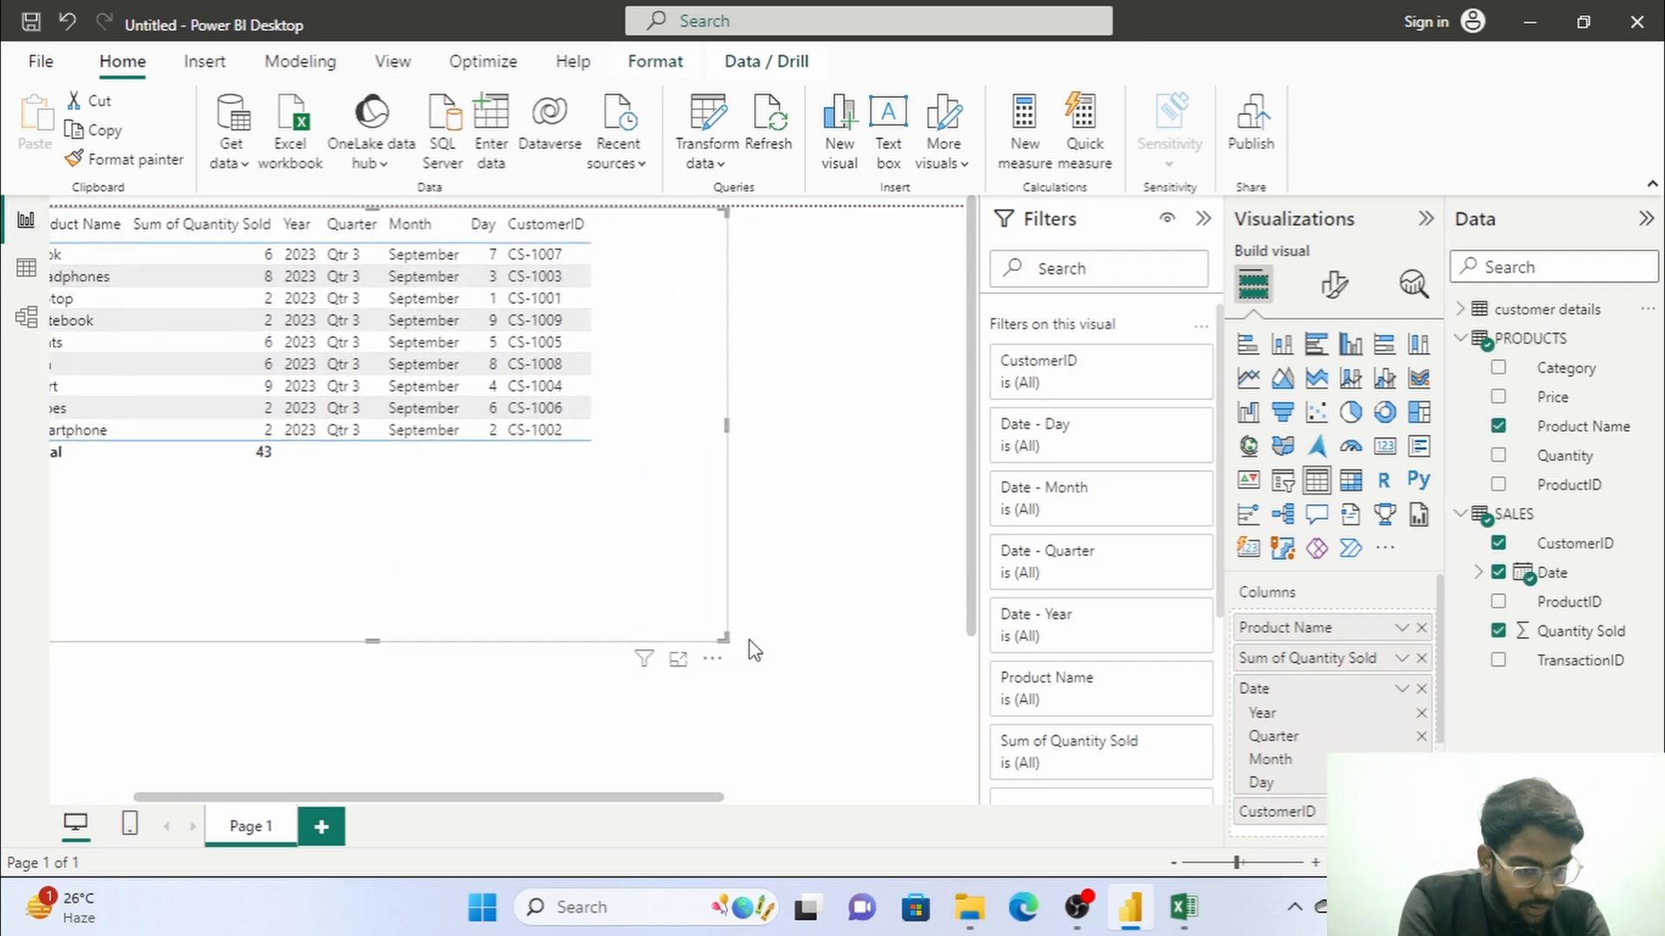
drag(725, 639, 612, 477)
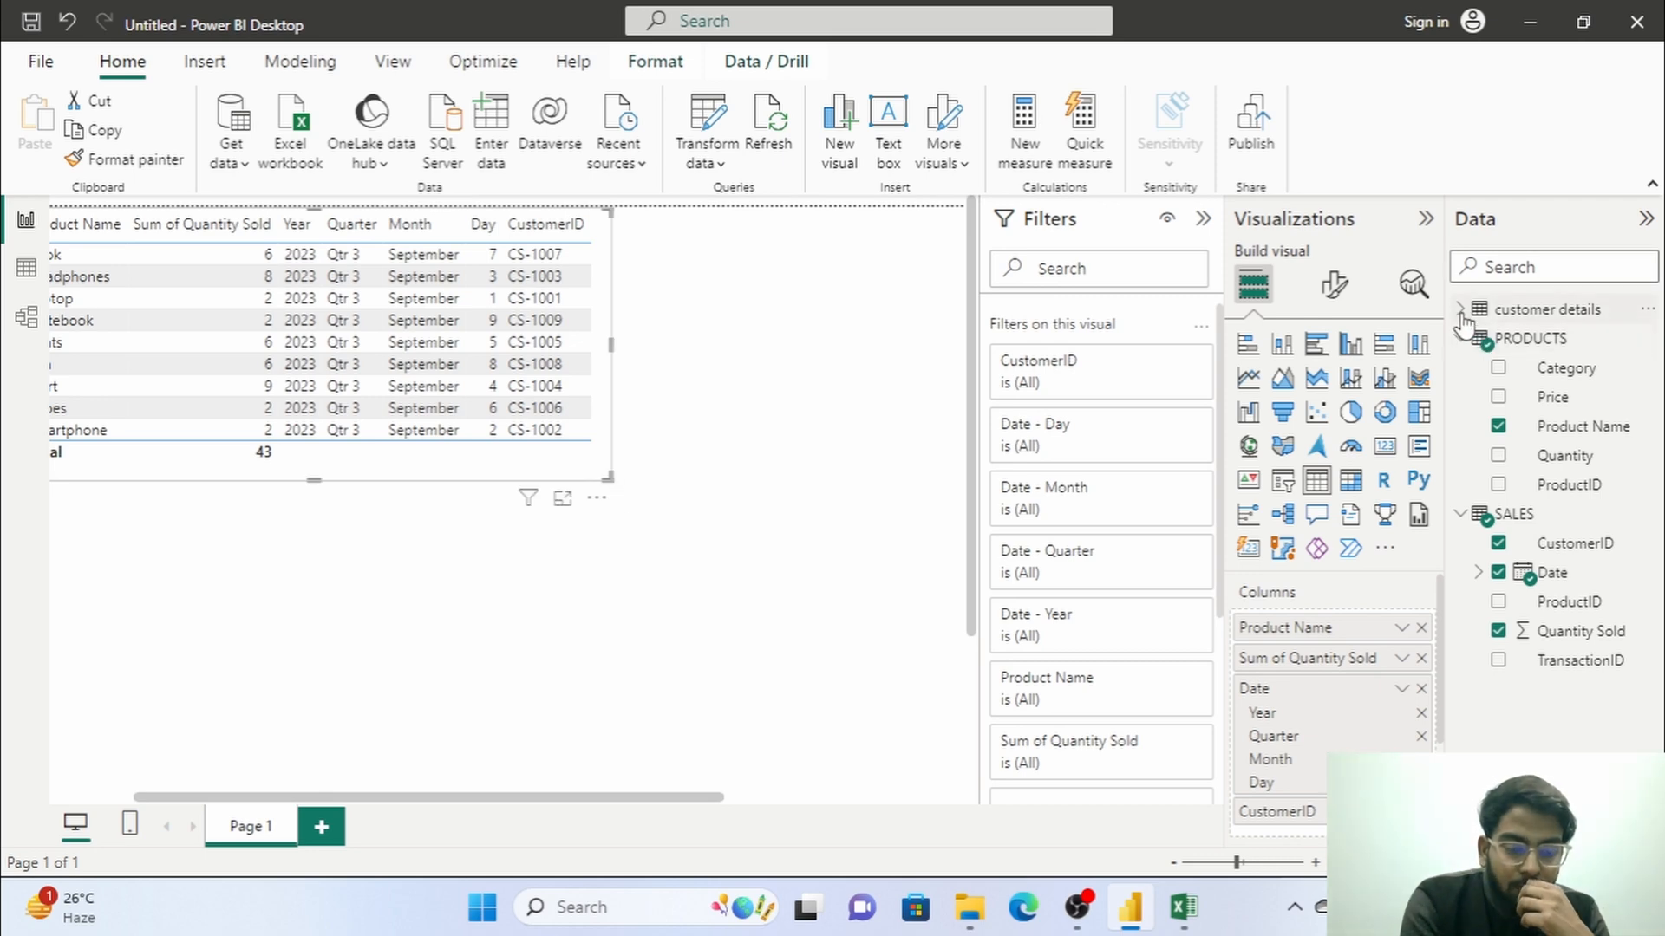
Add a clustered column chart, place it below the table visual and change it to a stacked bar chart.
click(797, 636)
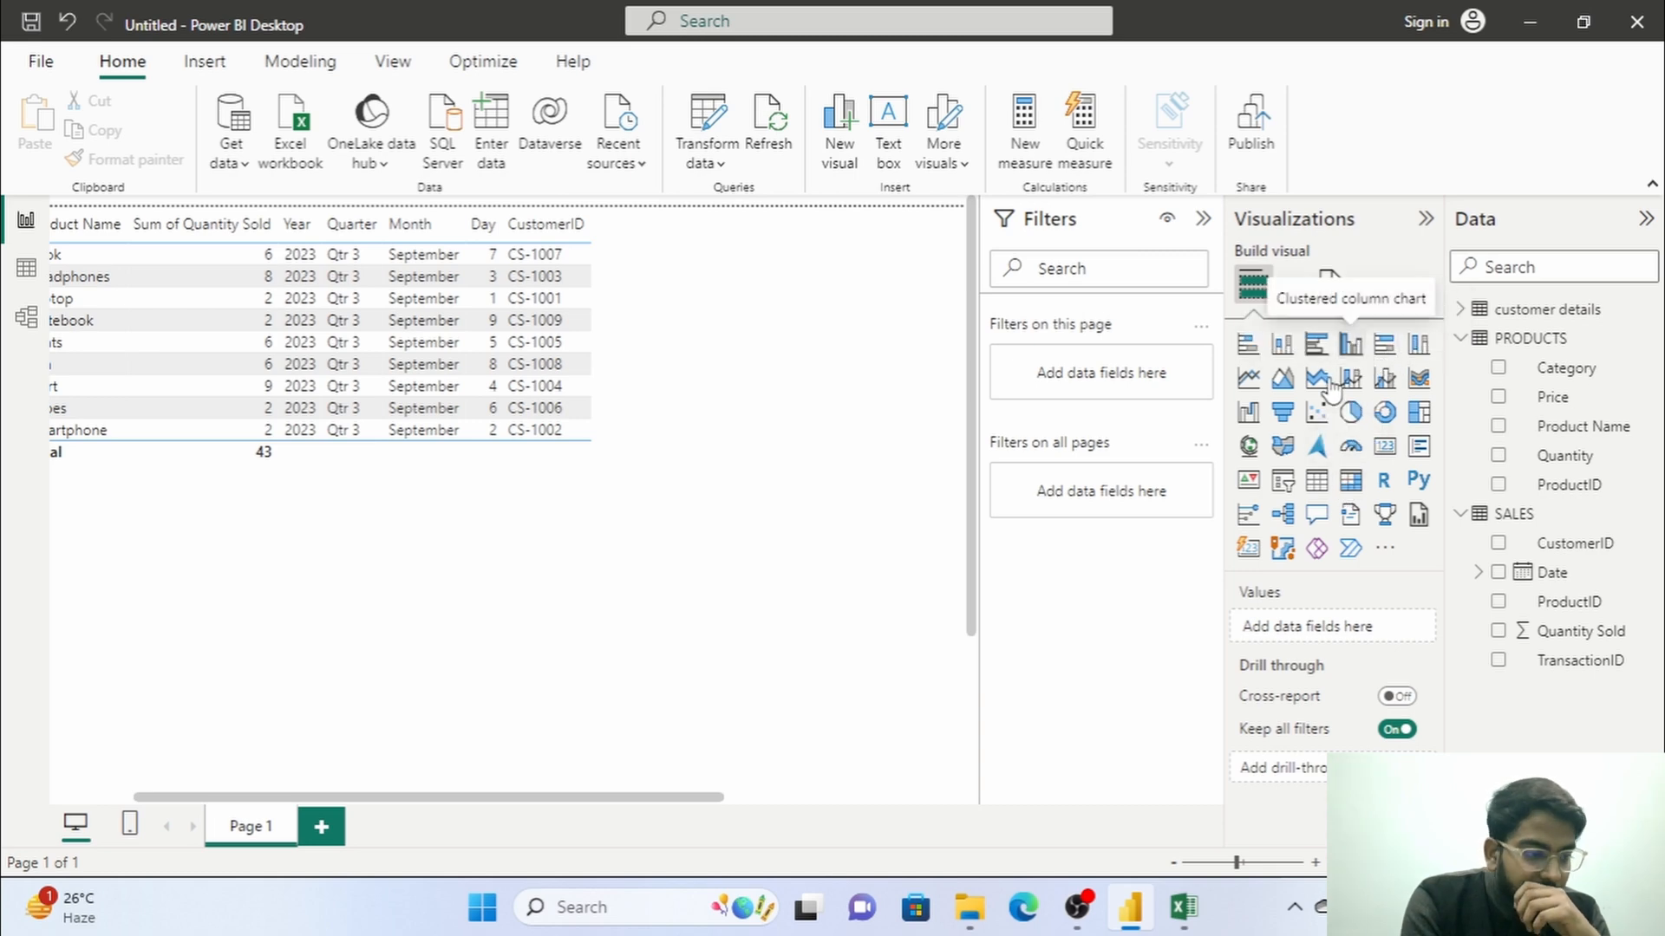
click(1350, 346)
drag(494, 636, 635, 620)
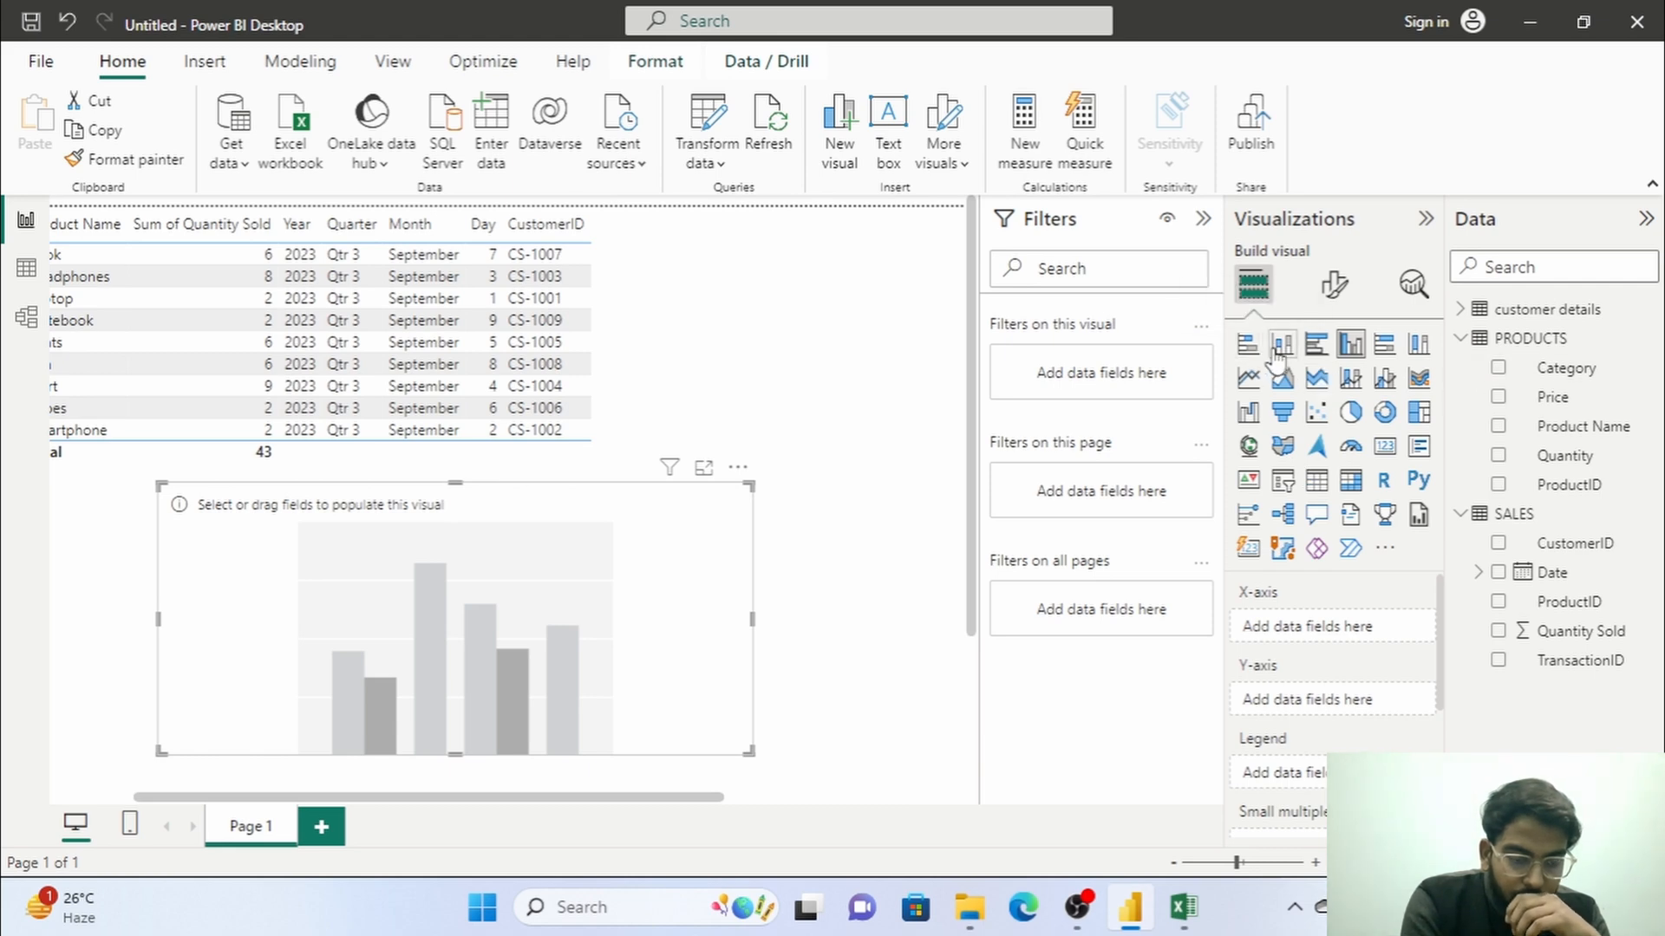
click(1247, 344)
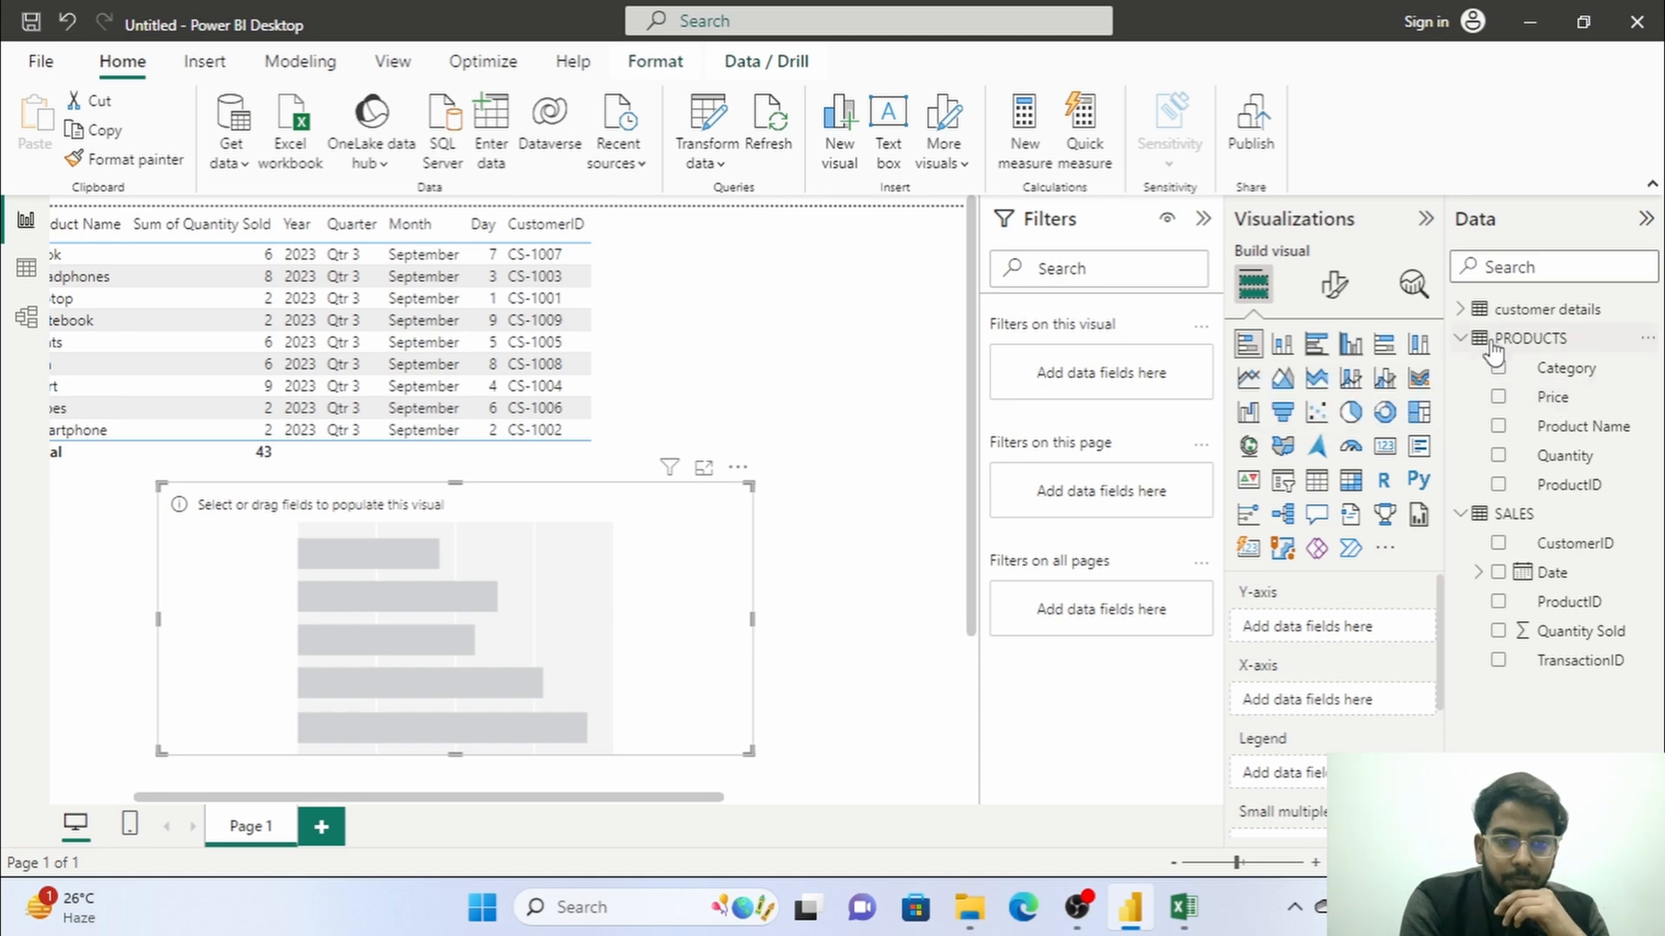
Plot Quantity Sold from SALES by CustomerID from customer details, and cross-filter the table with each of the two longest bars.
click(1462, 309)
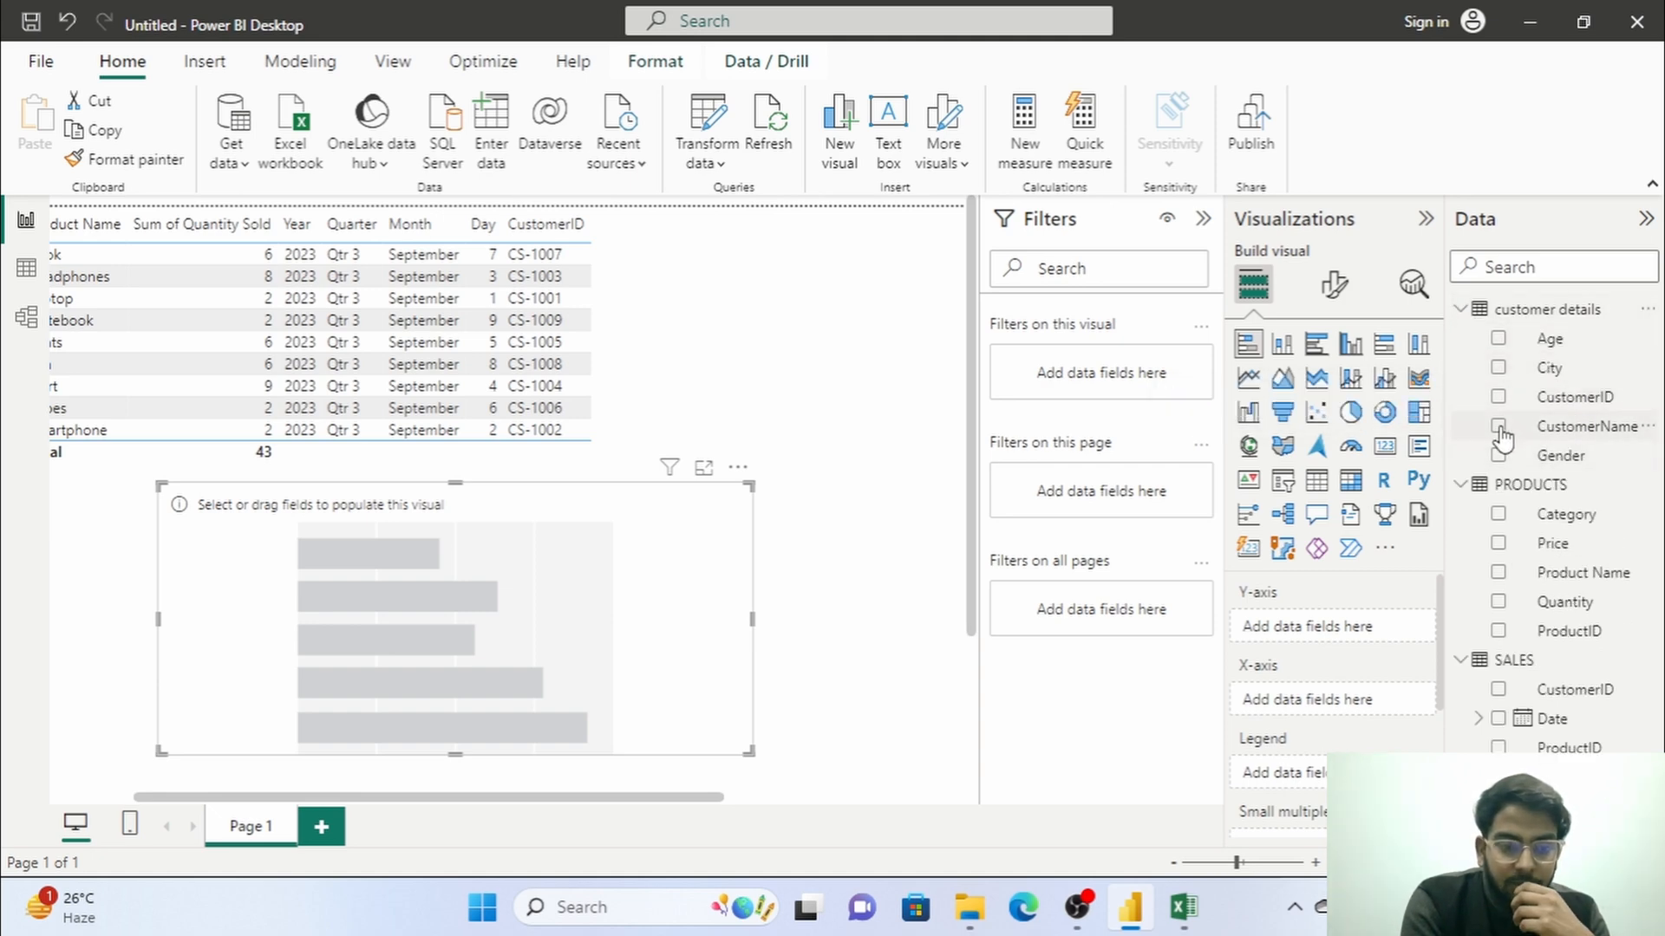
click(1498, 397)
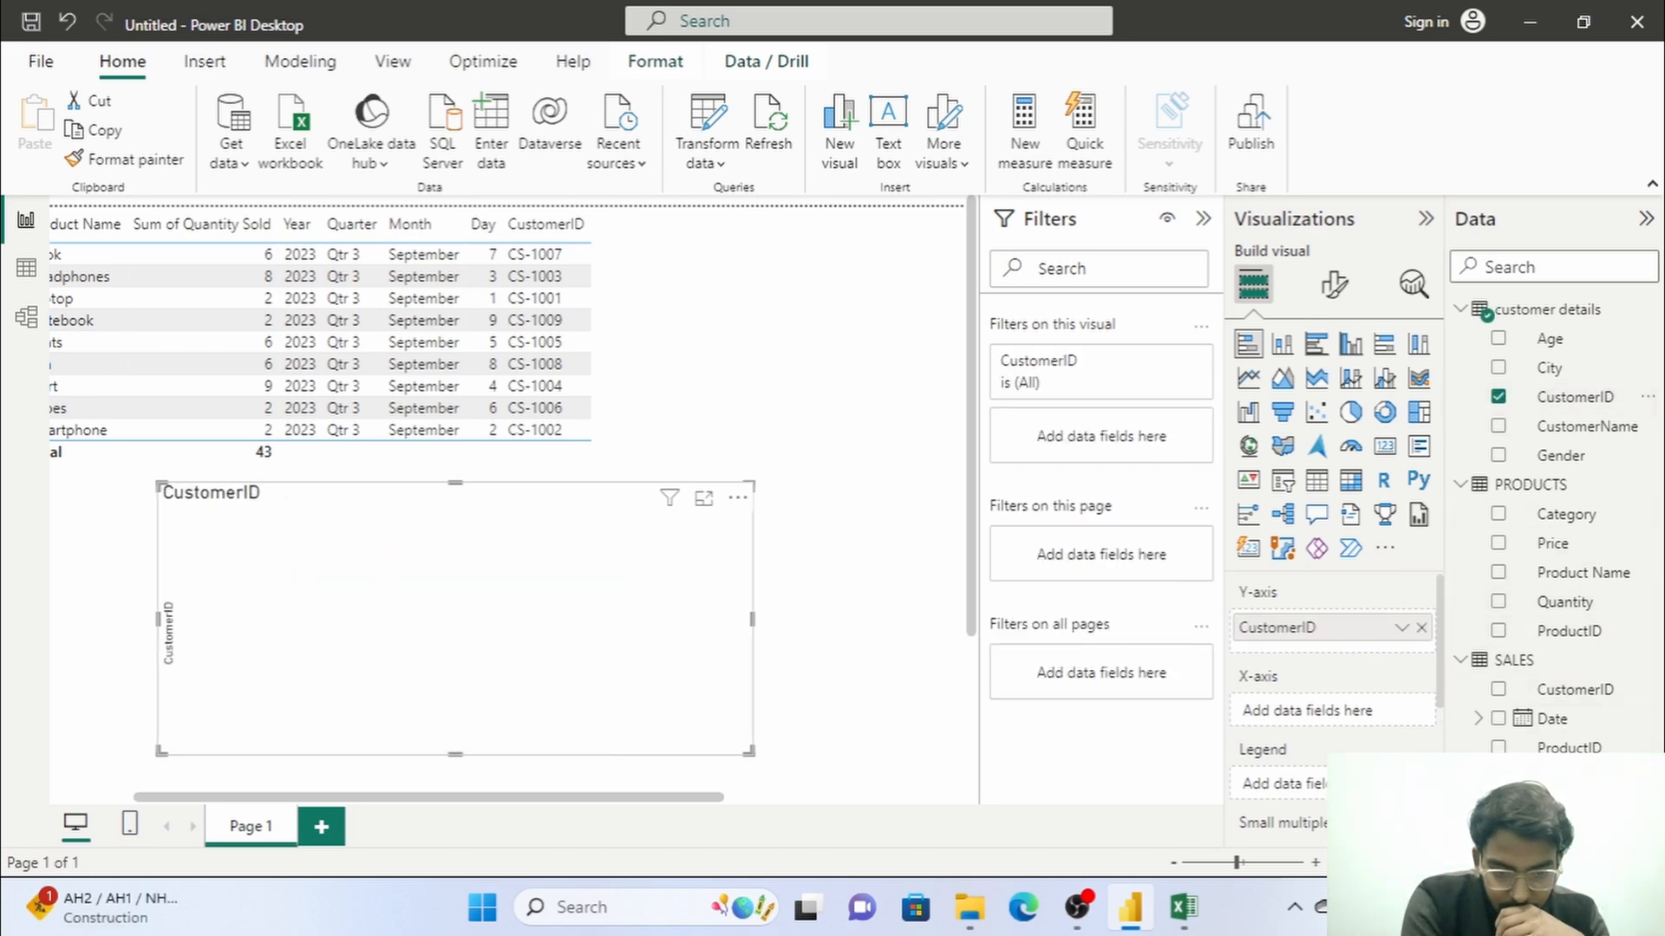
click(1498, 776)
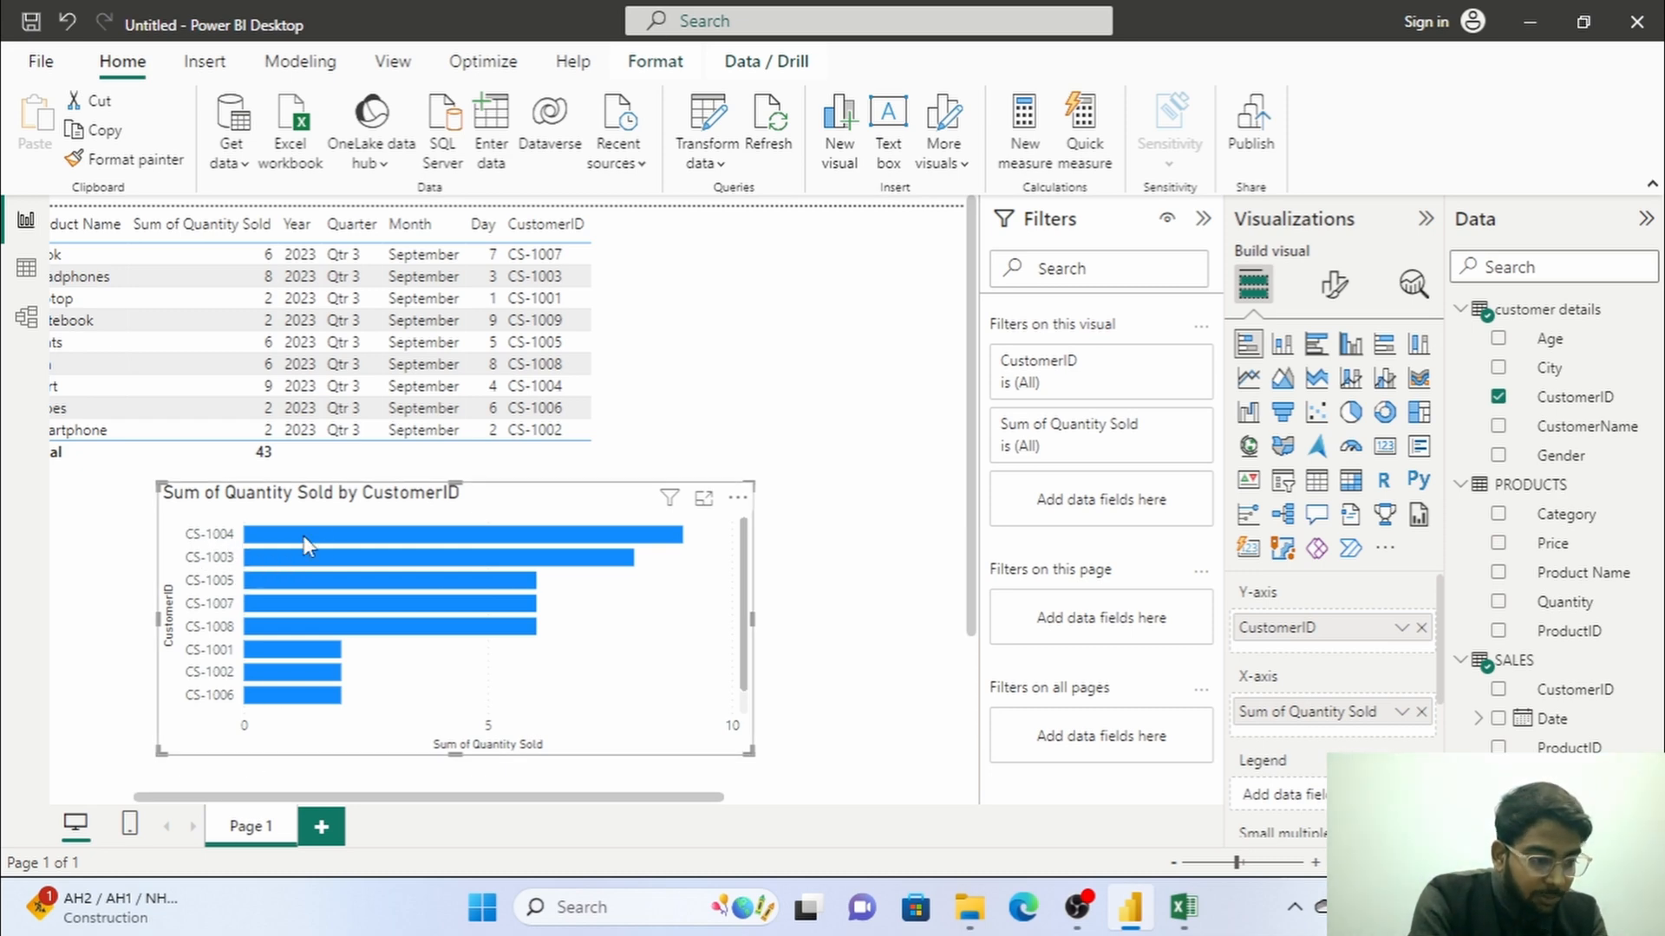
click(669, 538)
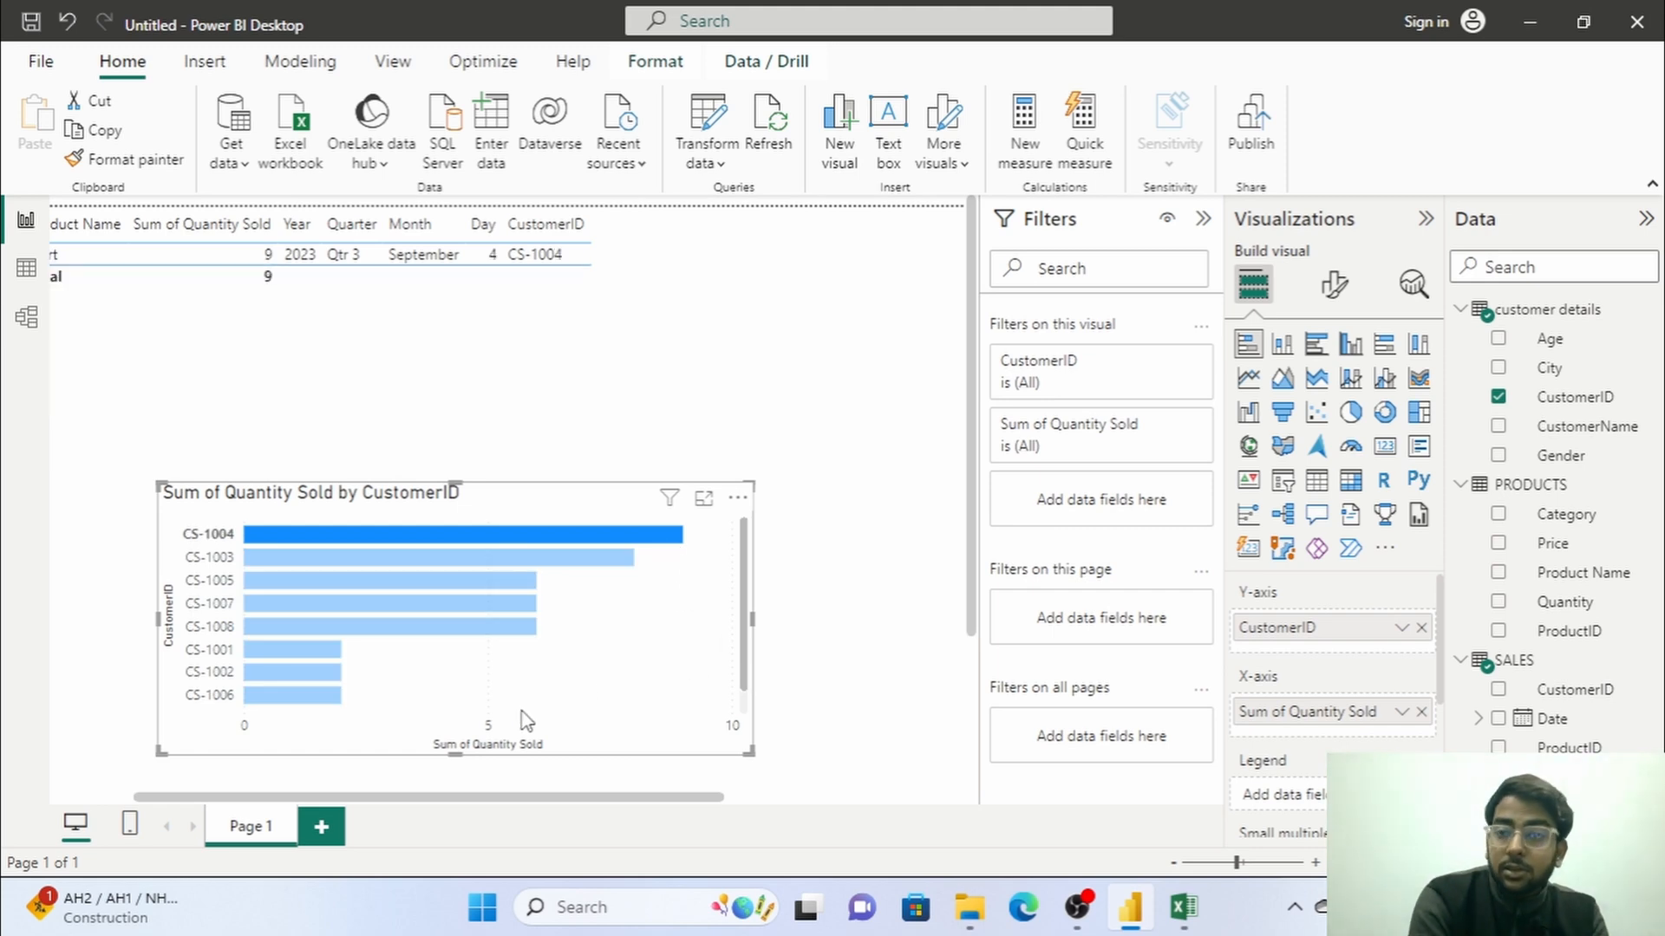
click(574, 559)
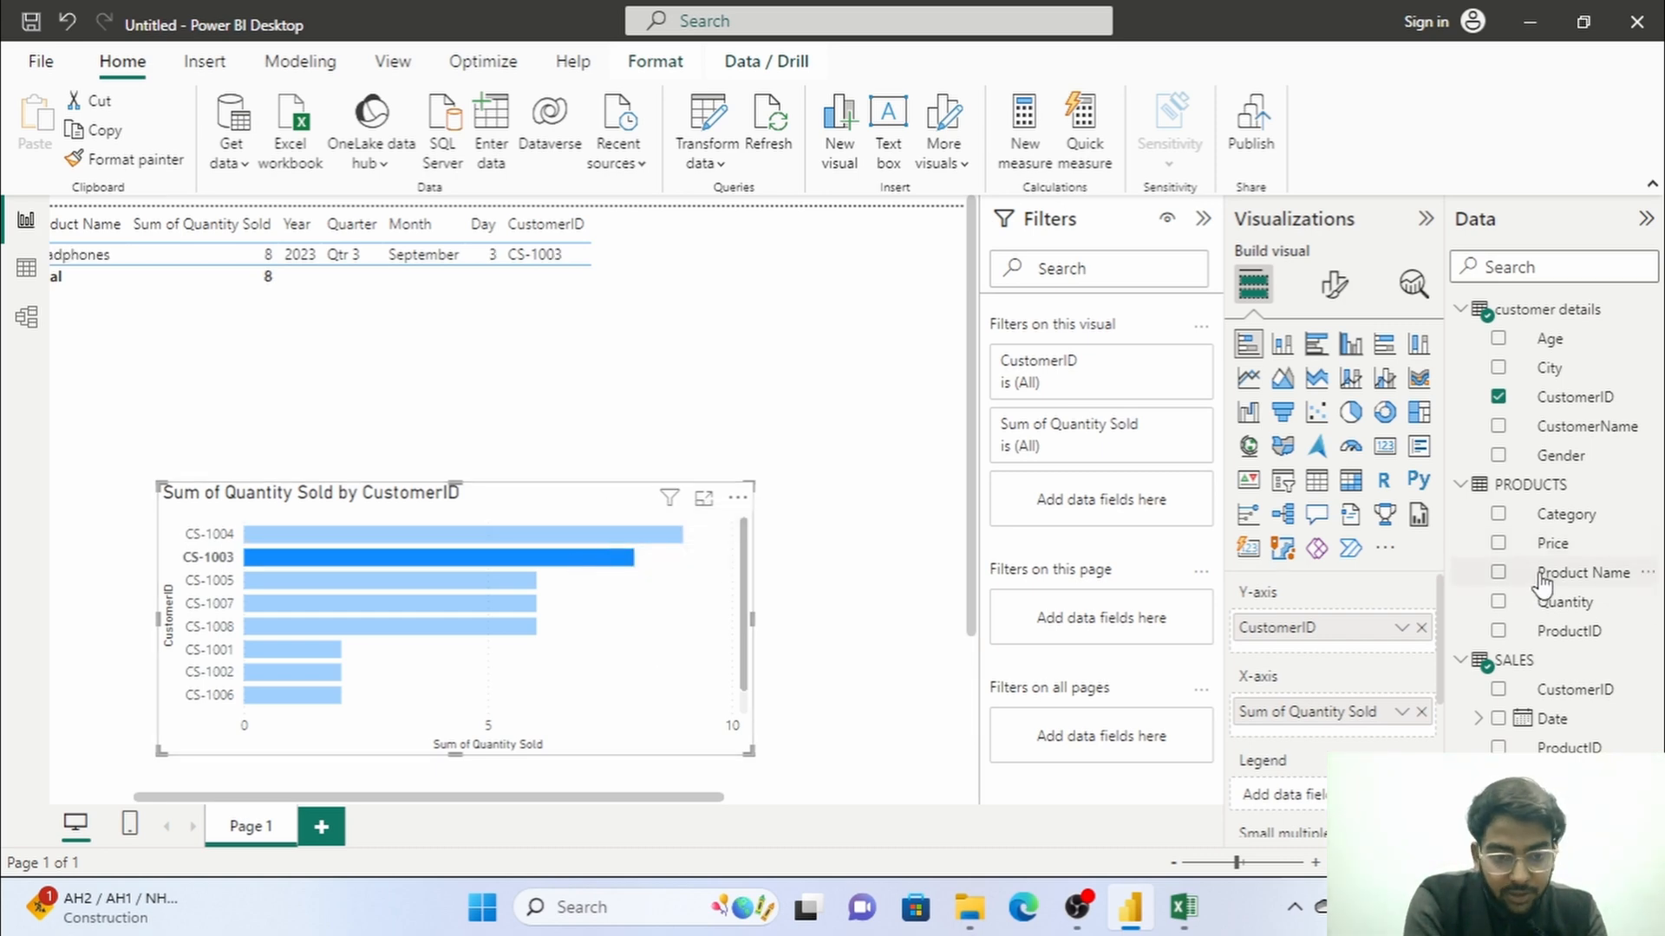
Add Product Name from PRODUCTS as the bar chart's legend and make the chart taller by raising its upper edge.
click(1498, 573)
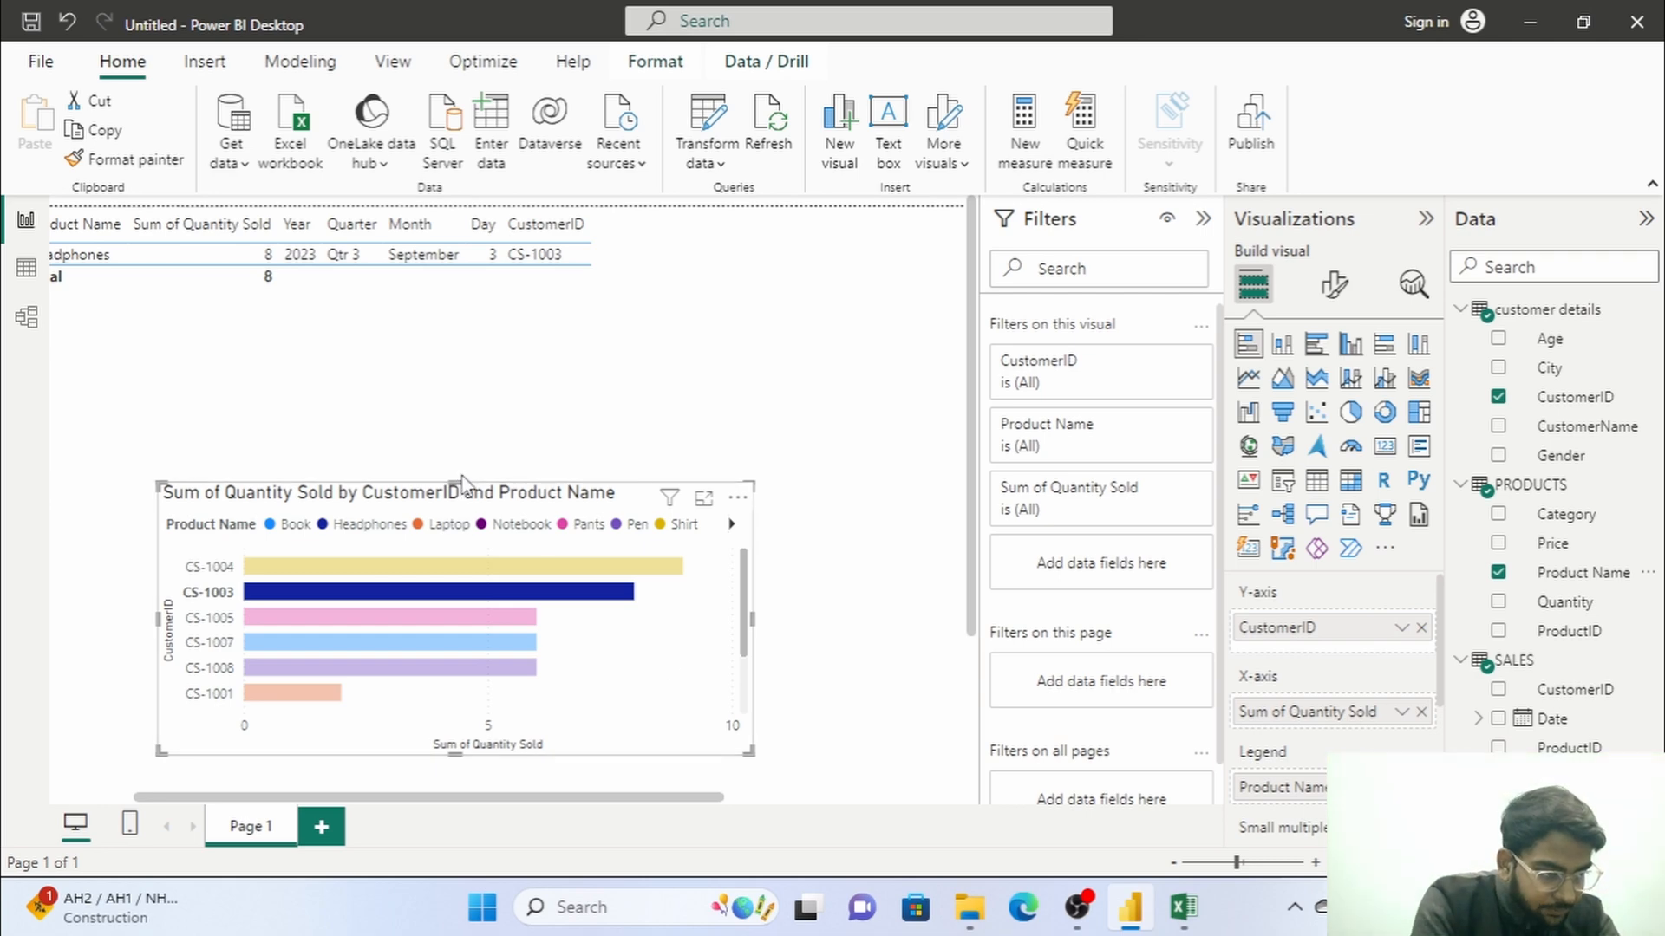
drag(461, 482, 461, 383)
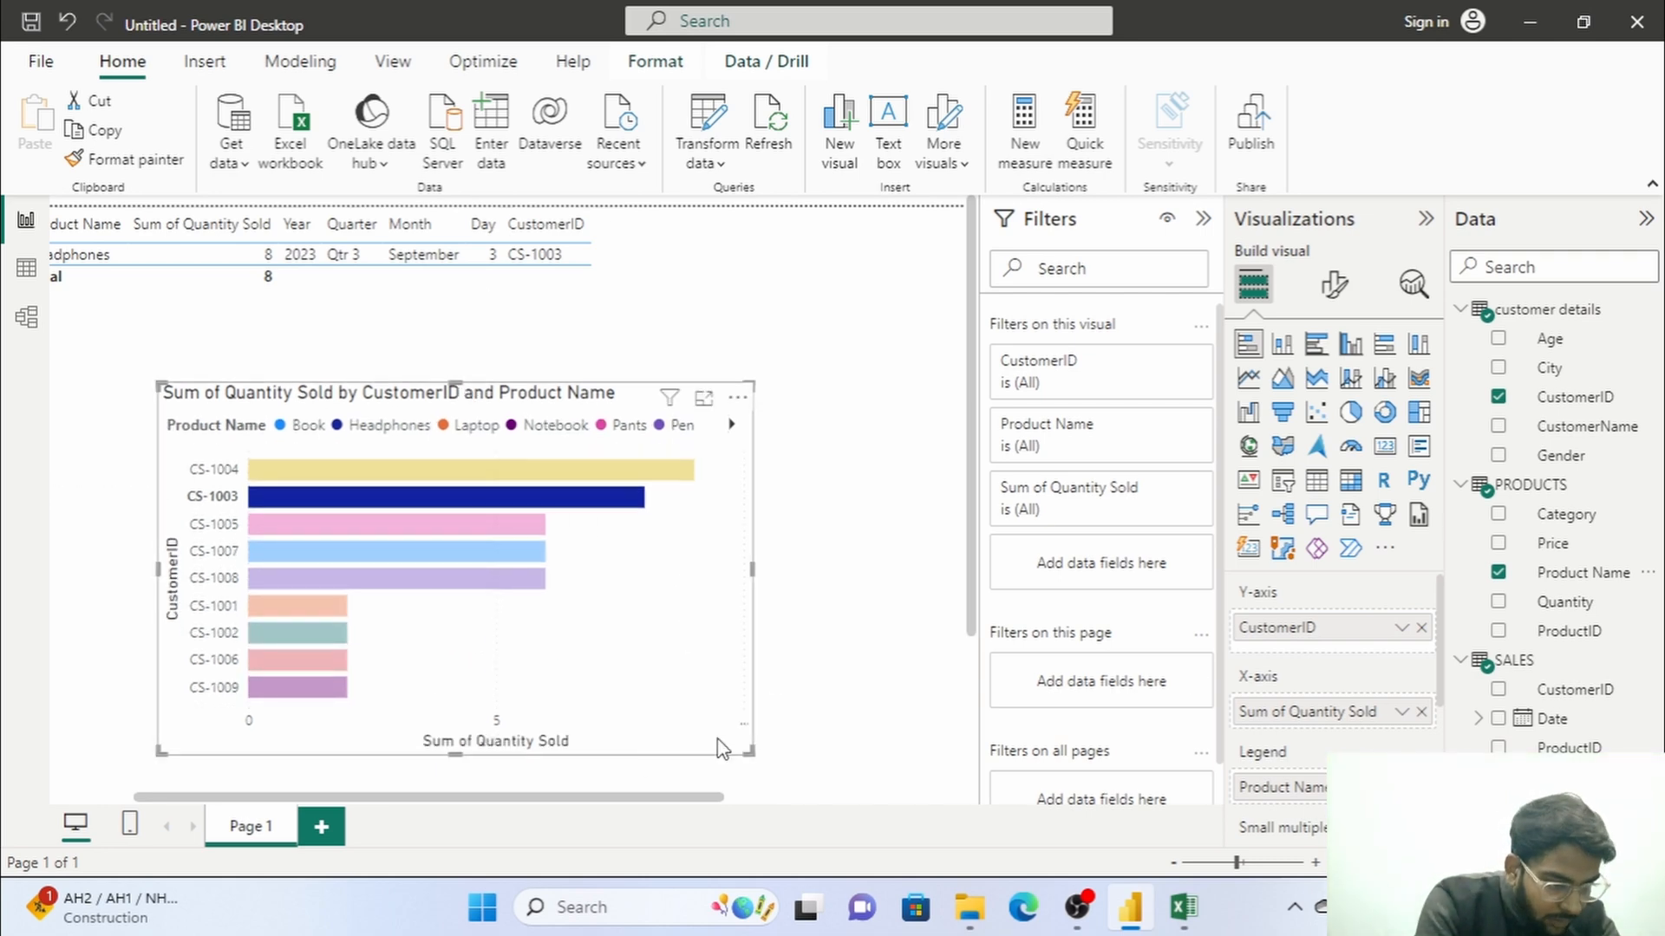
Show the remaining products in the chart legend and cross-filter the table by the Shirt bar.
drag(474, 802, 416, 790)
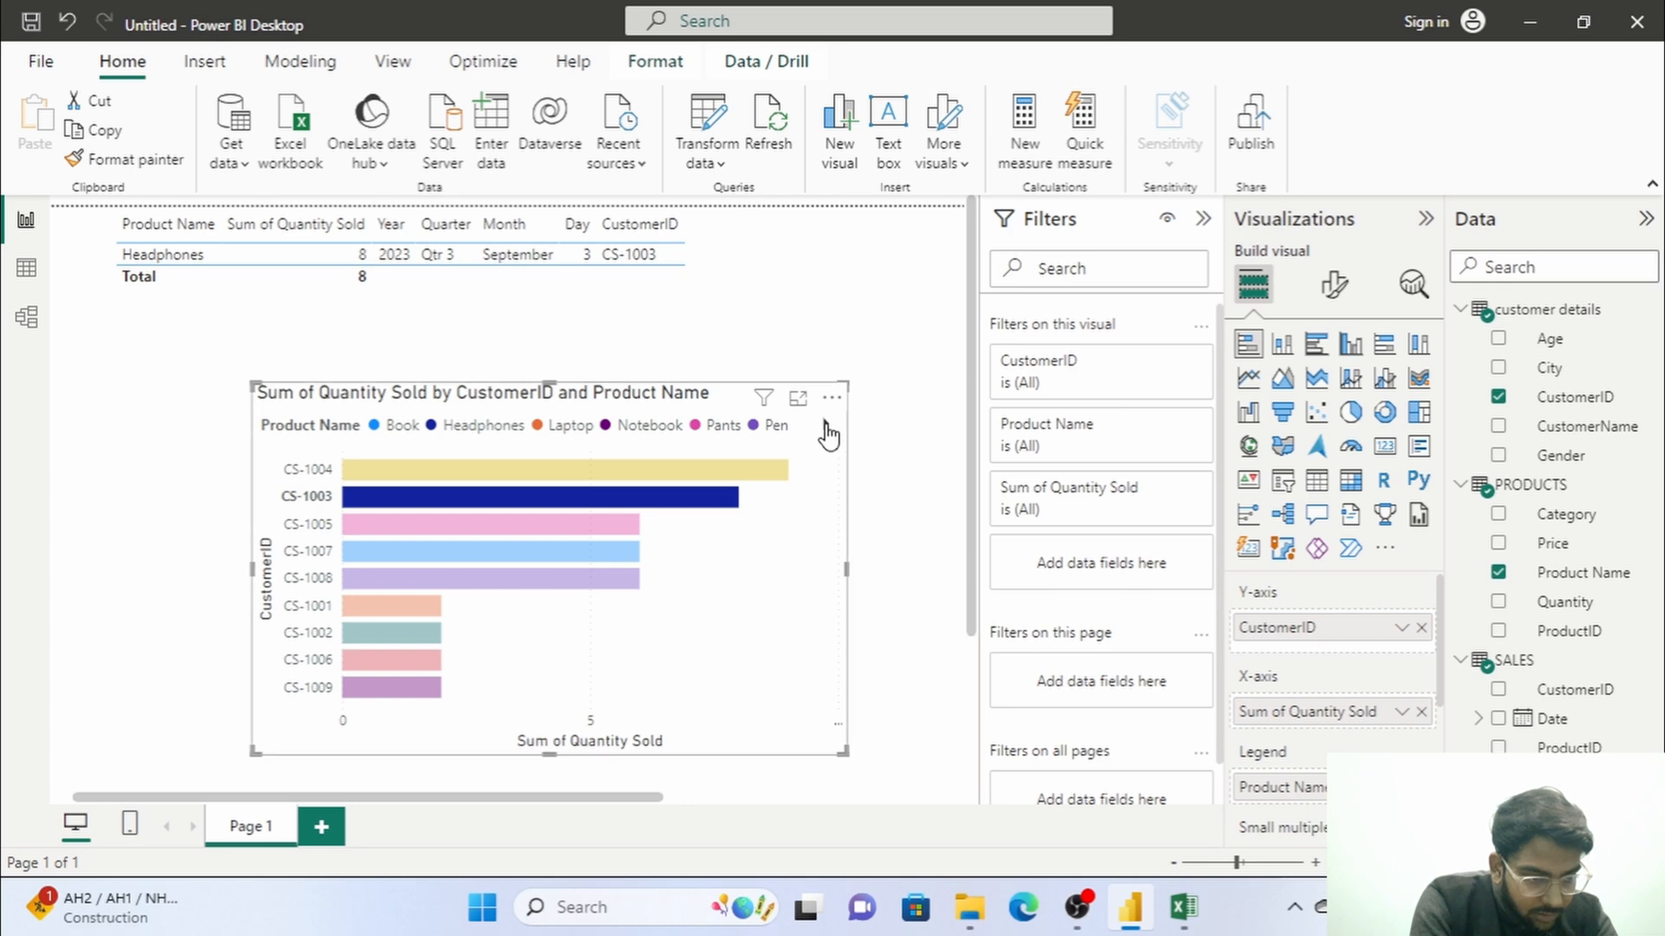
click(825, 425)
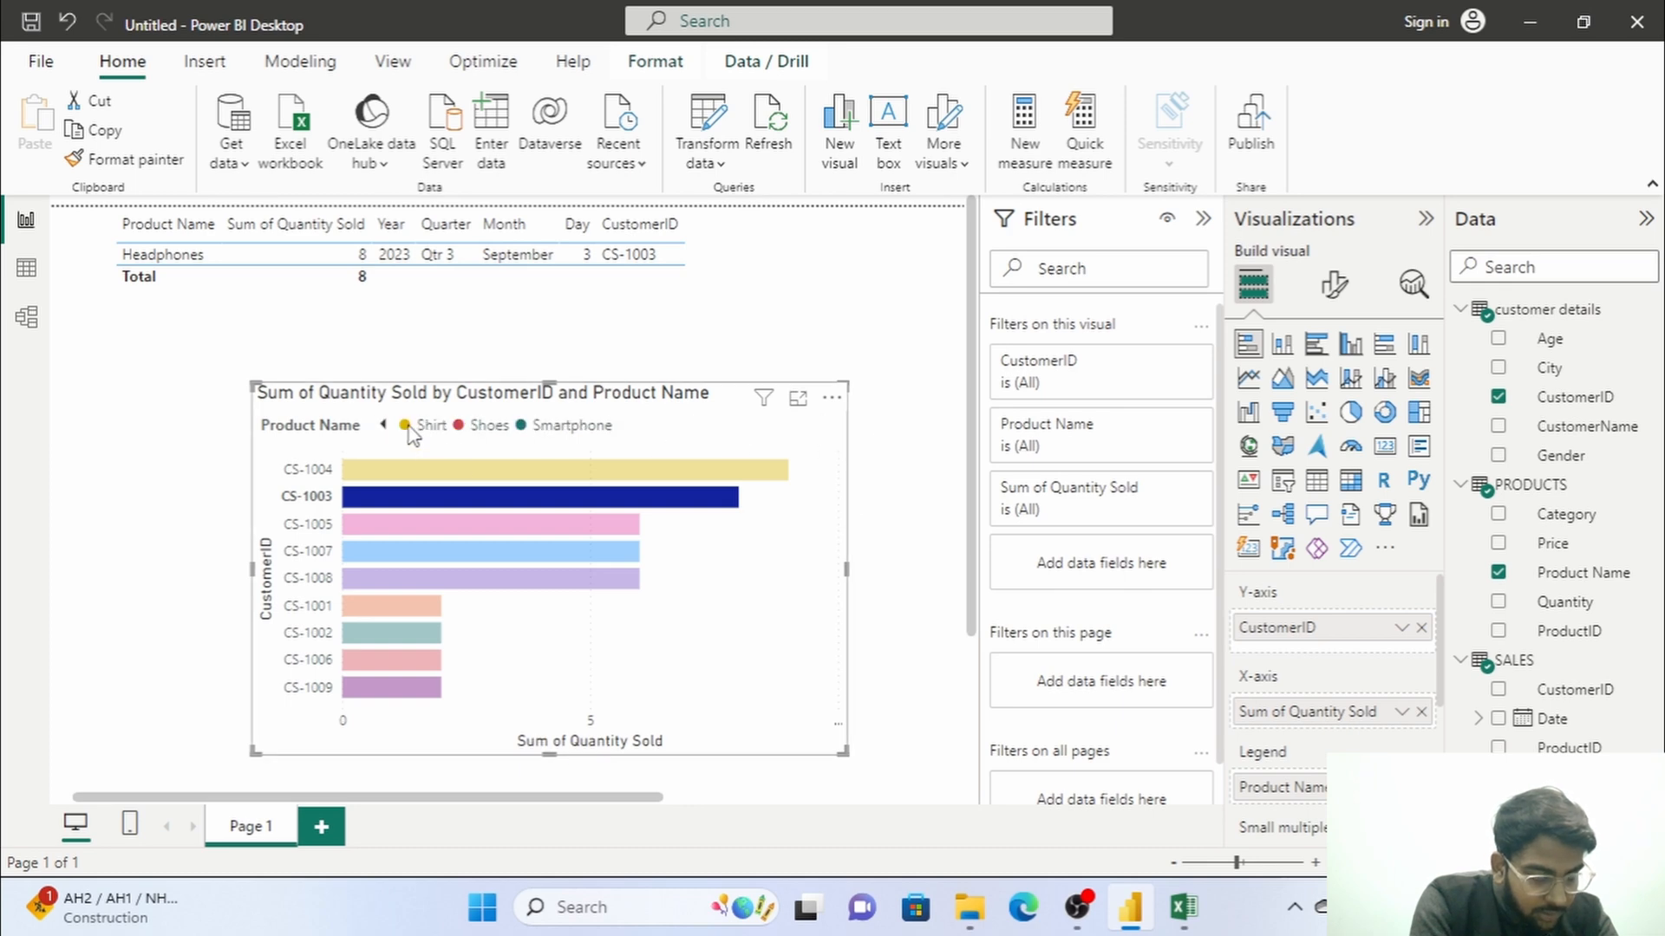
click(388, 472)
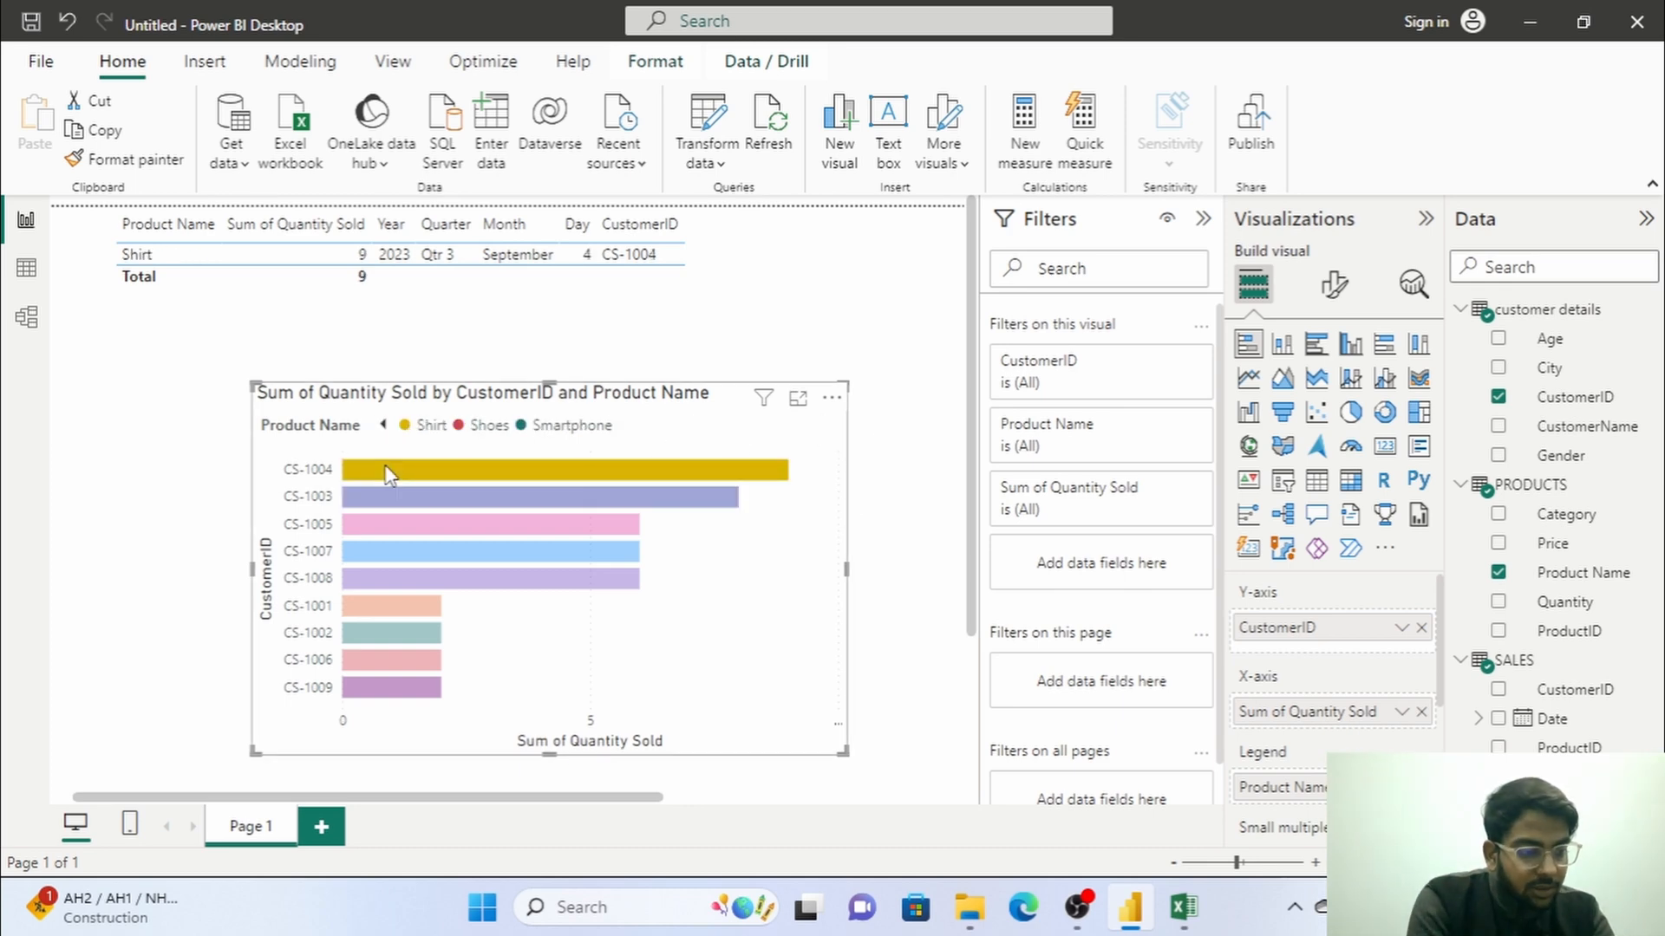
Clear the bar selection and convert the stacked bar chart to a matrix with CustomerID rows, Product Name columns and Quantity Sold values.
click(438, 497)
click(445, 473)
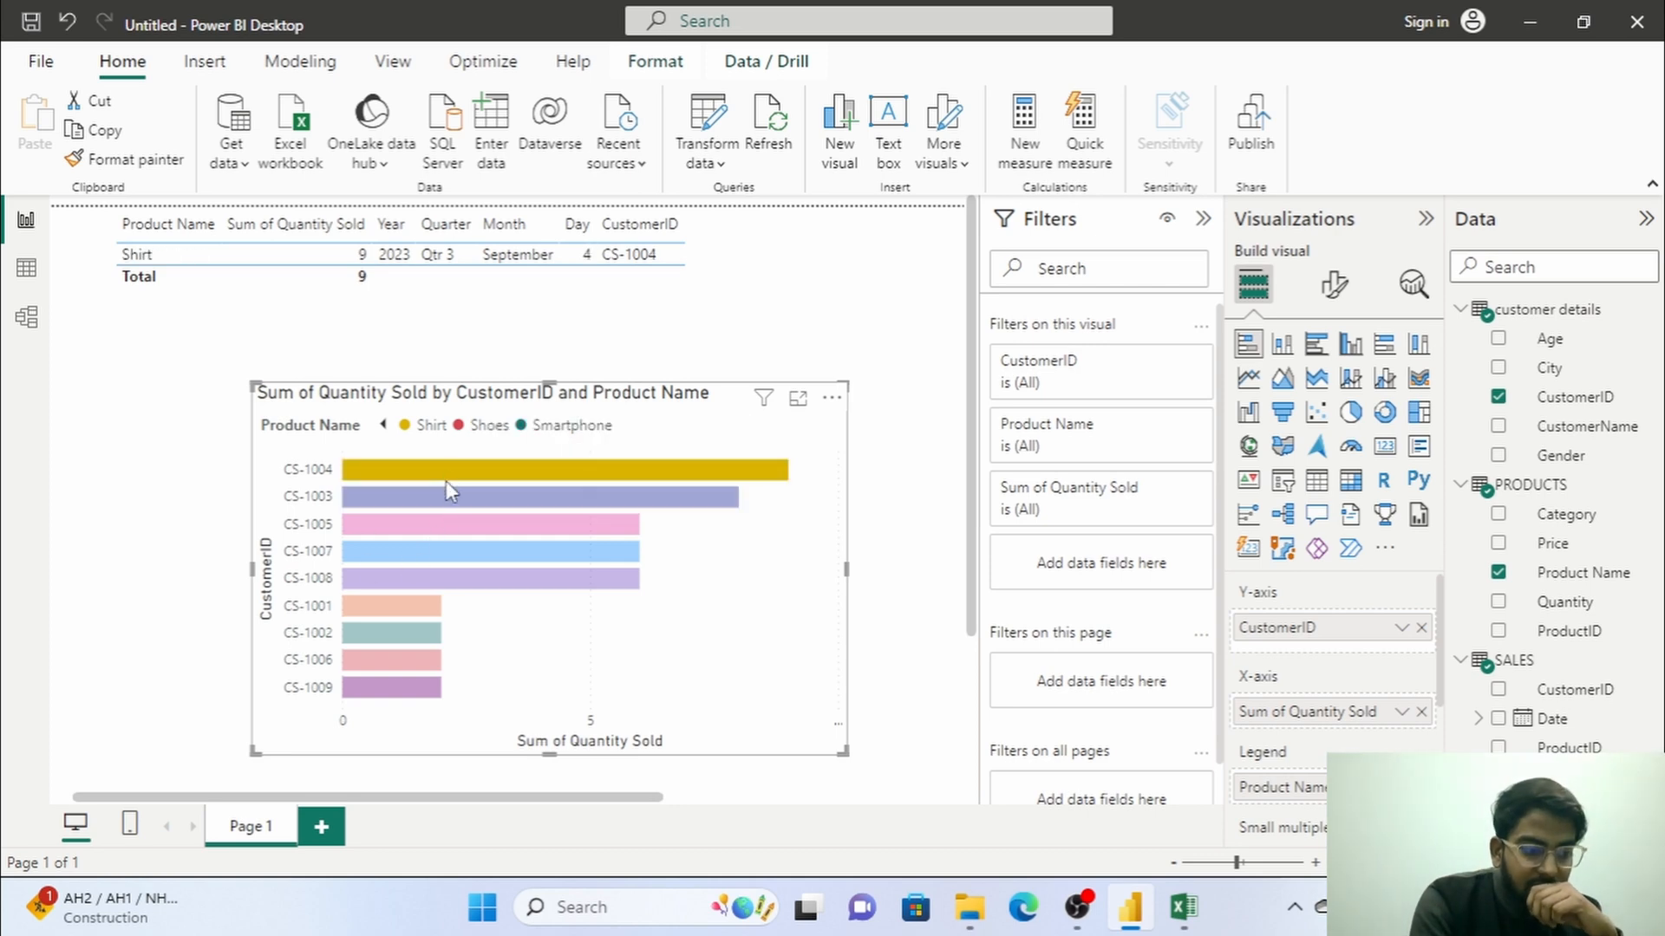
click(897, 630)
click(1351, 485)
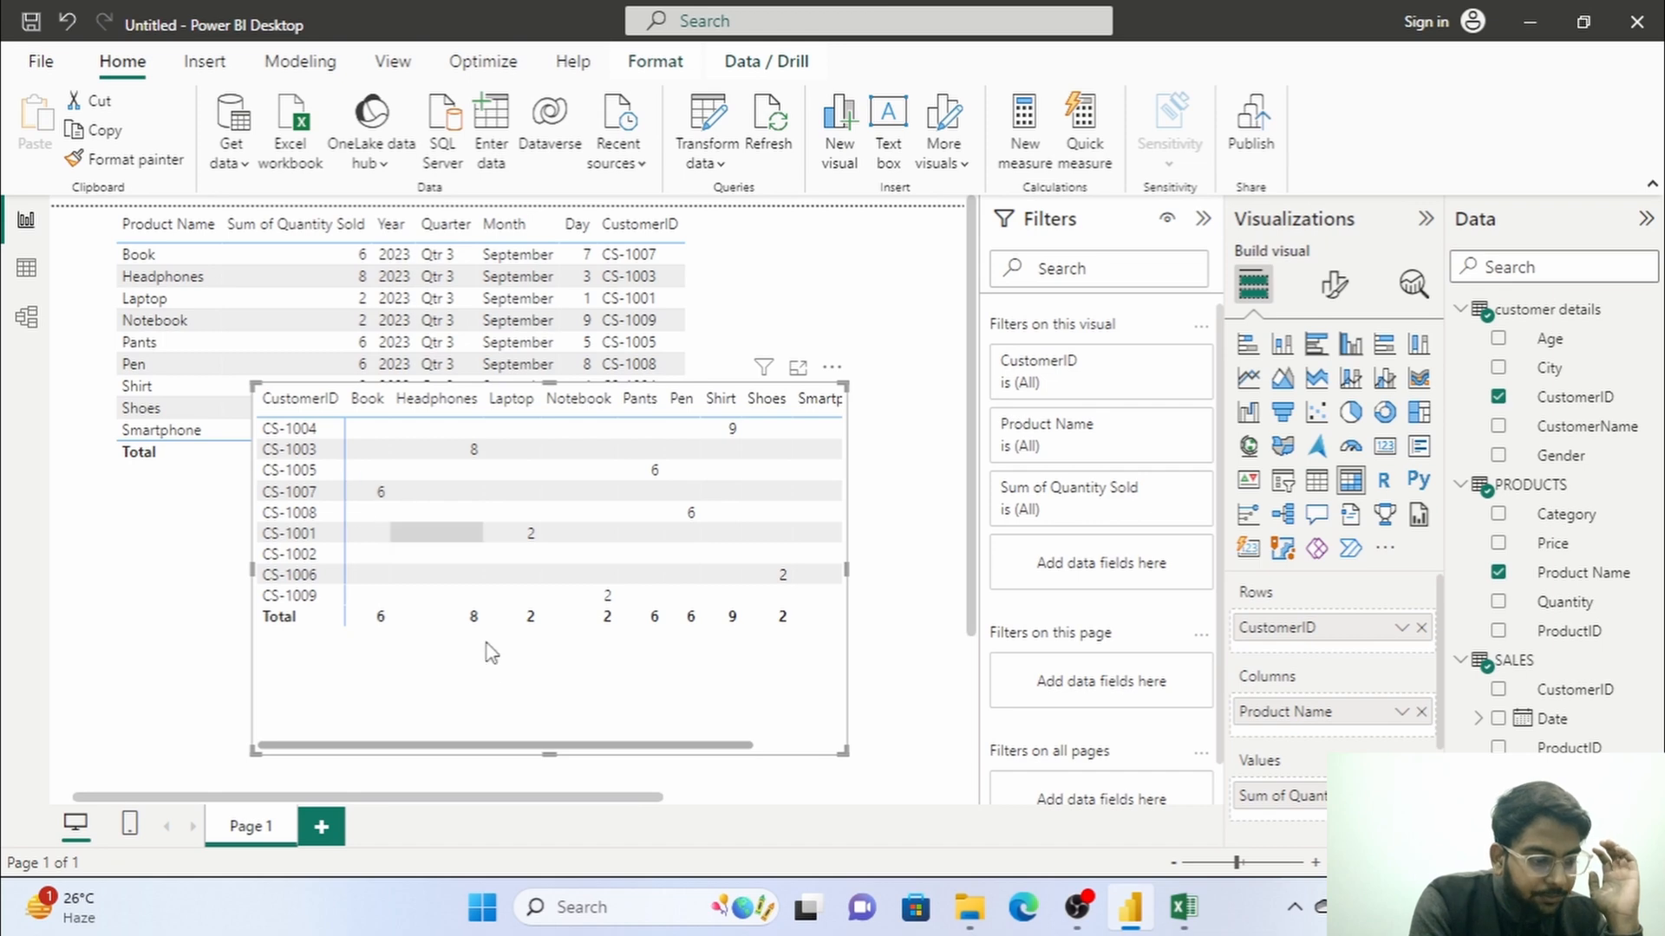
drag(437, 755, 230, 758)
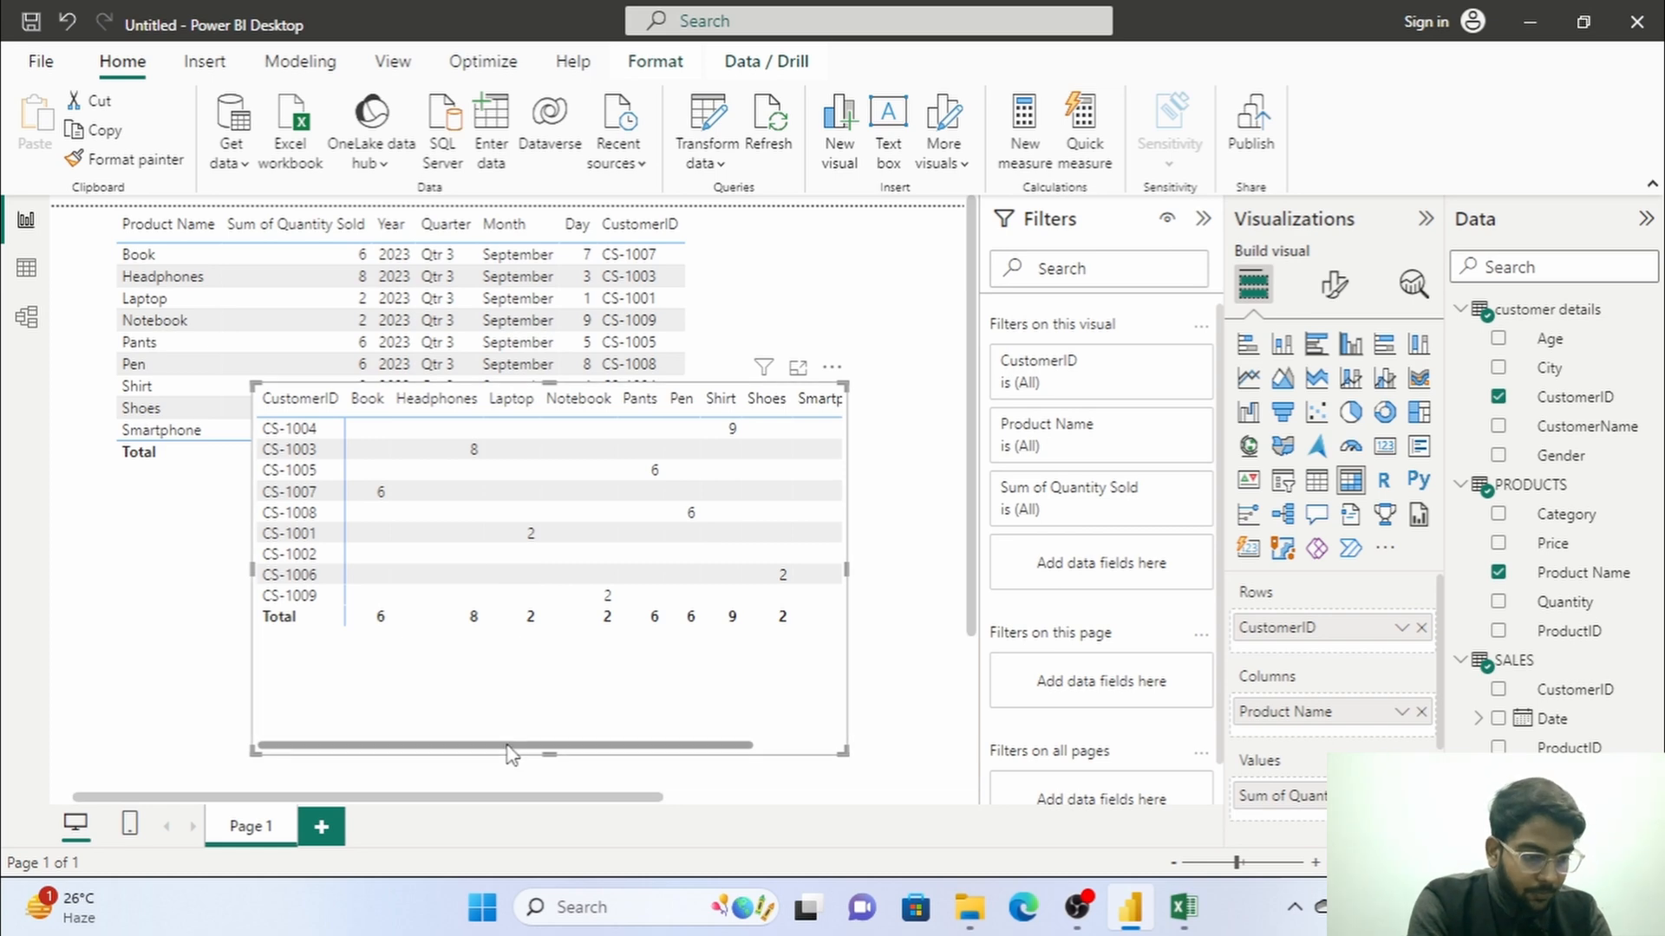
drag(512, 745, 600, 745)
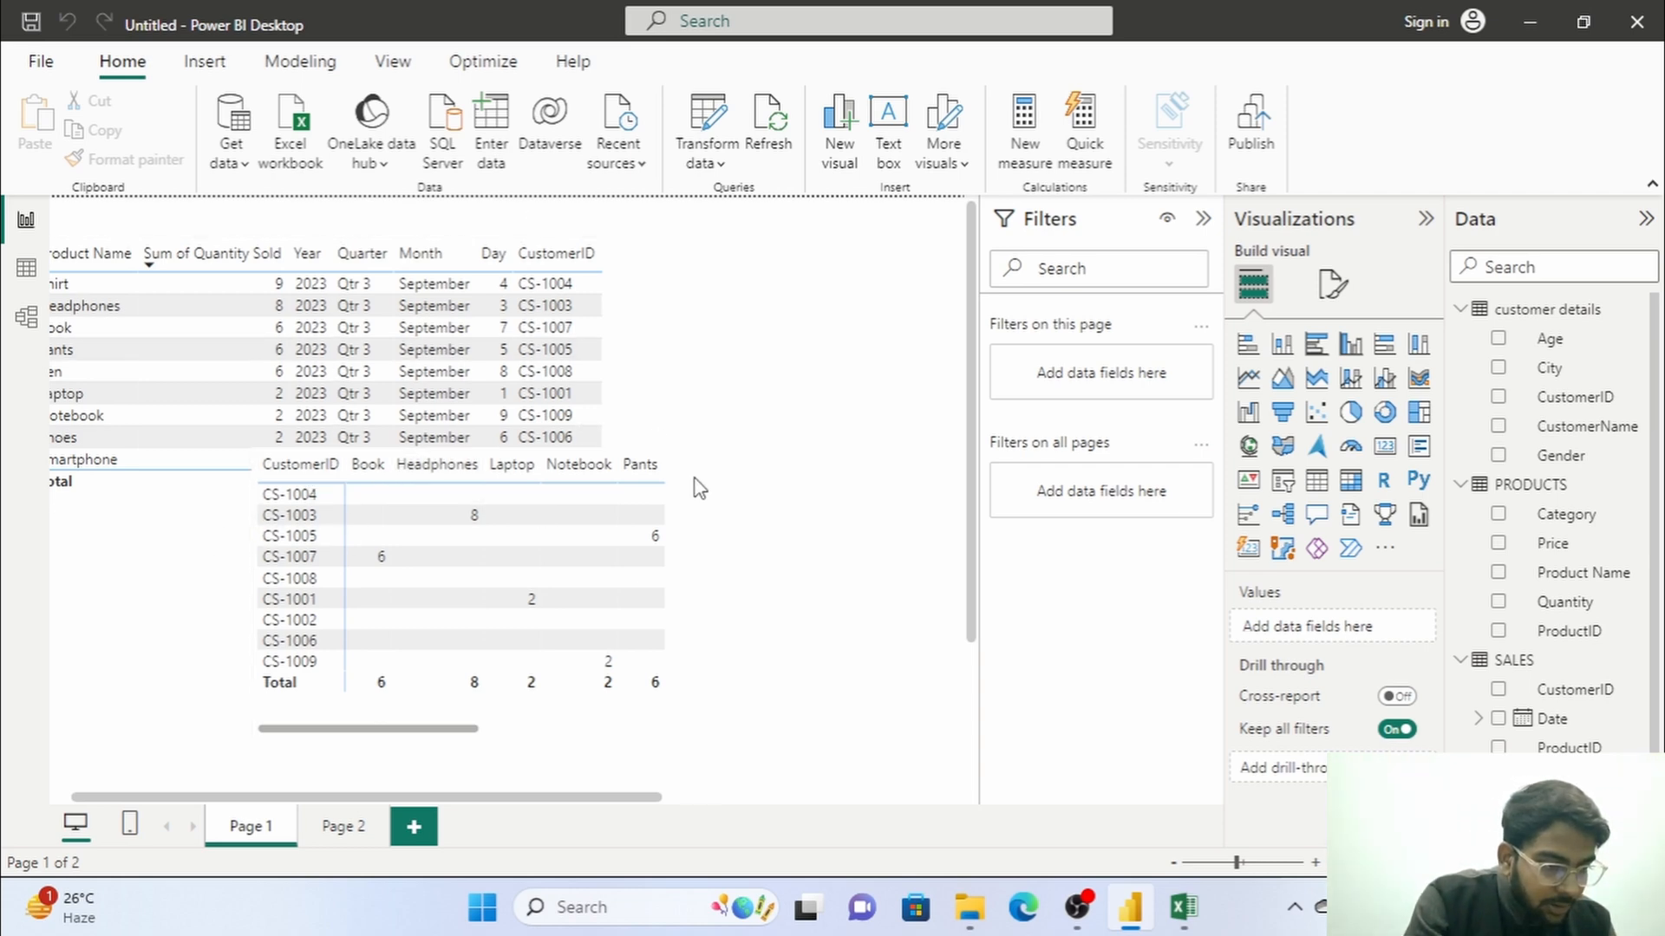
Shrink the matrix and move it directly below the table visual, and reduce the table to about the matrix's width.
click(643, 465)
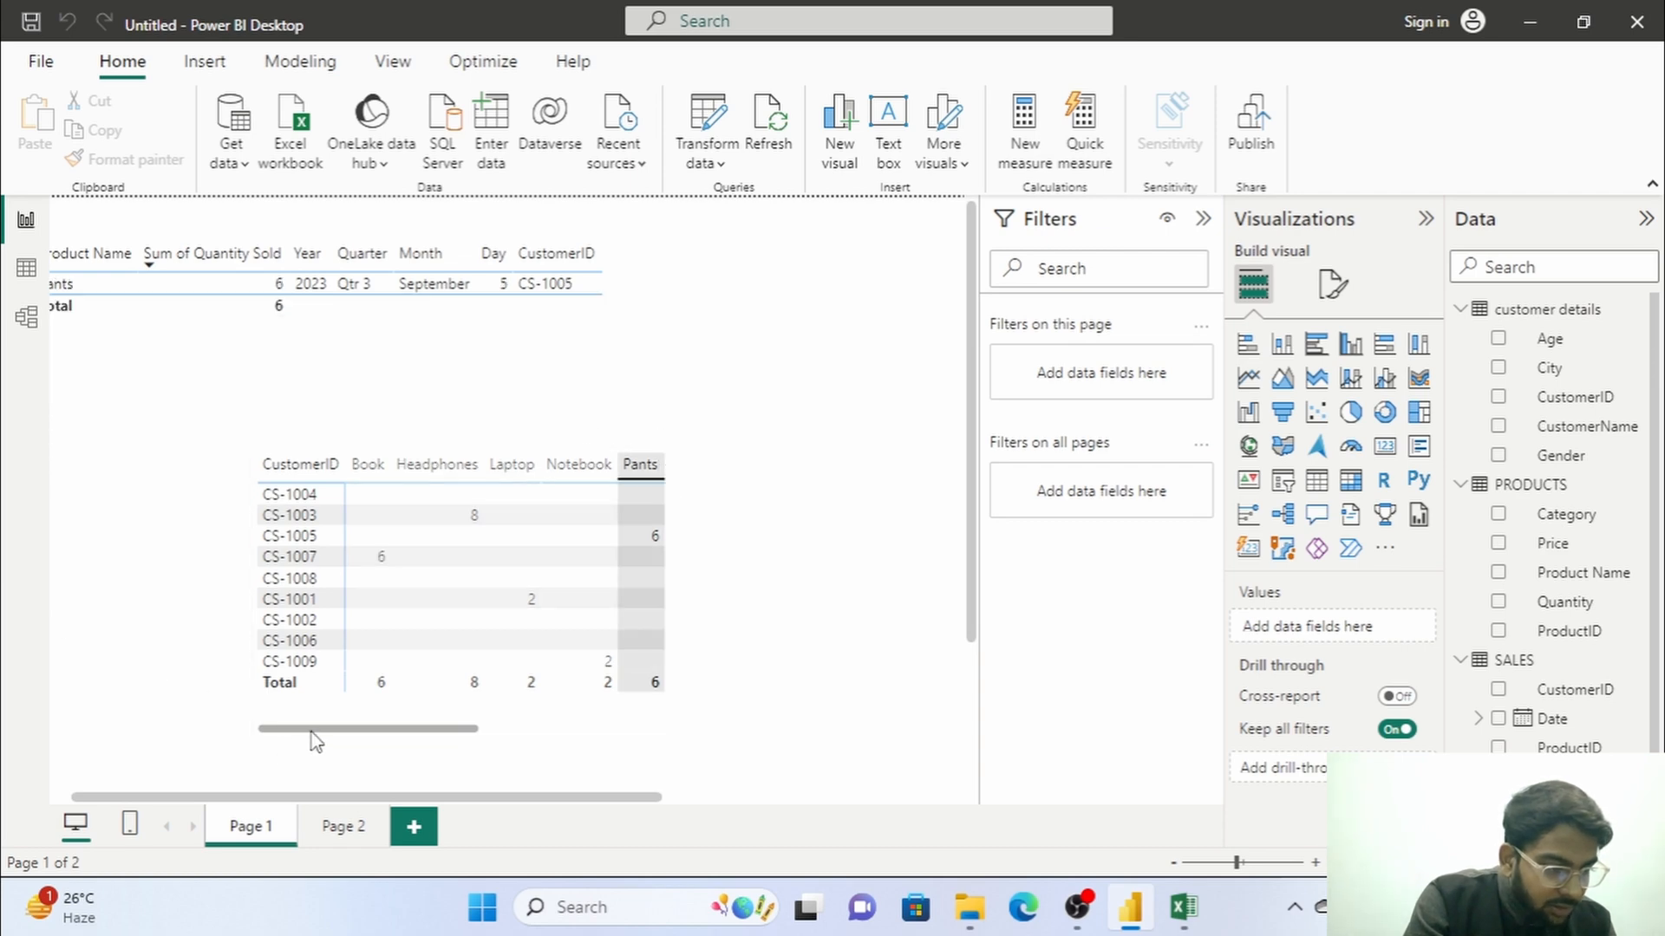
click(257, 735)
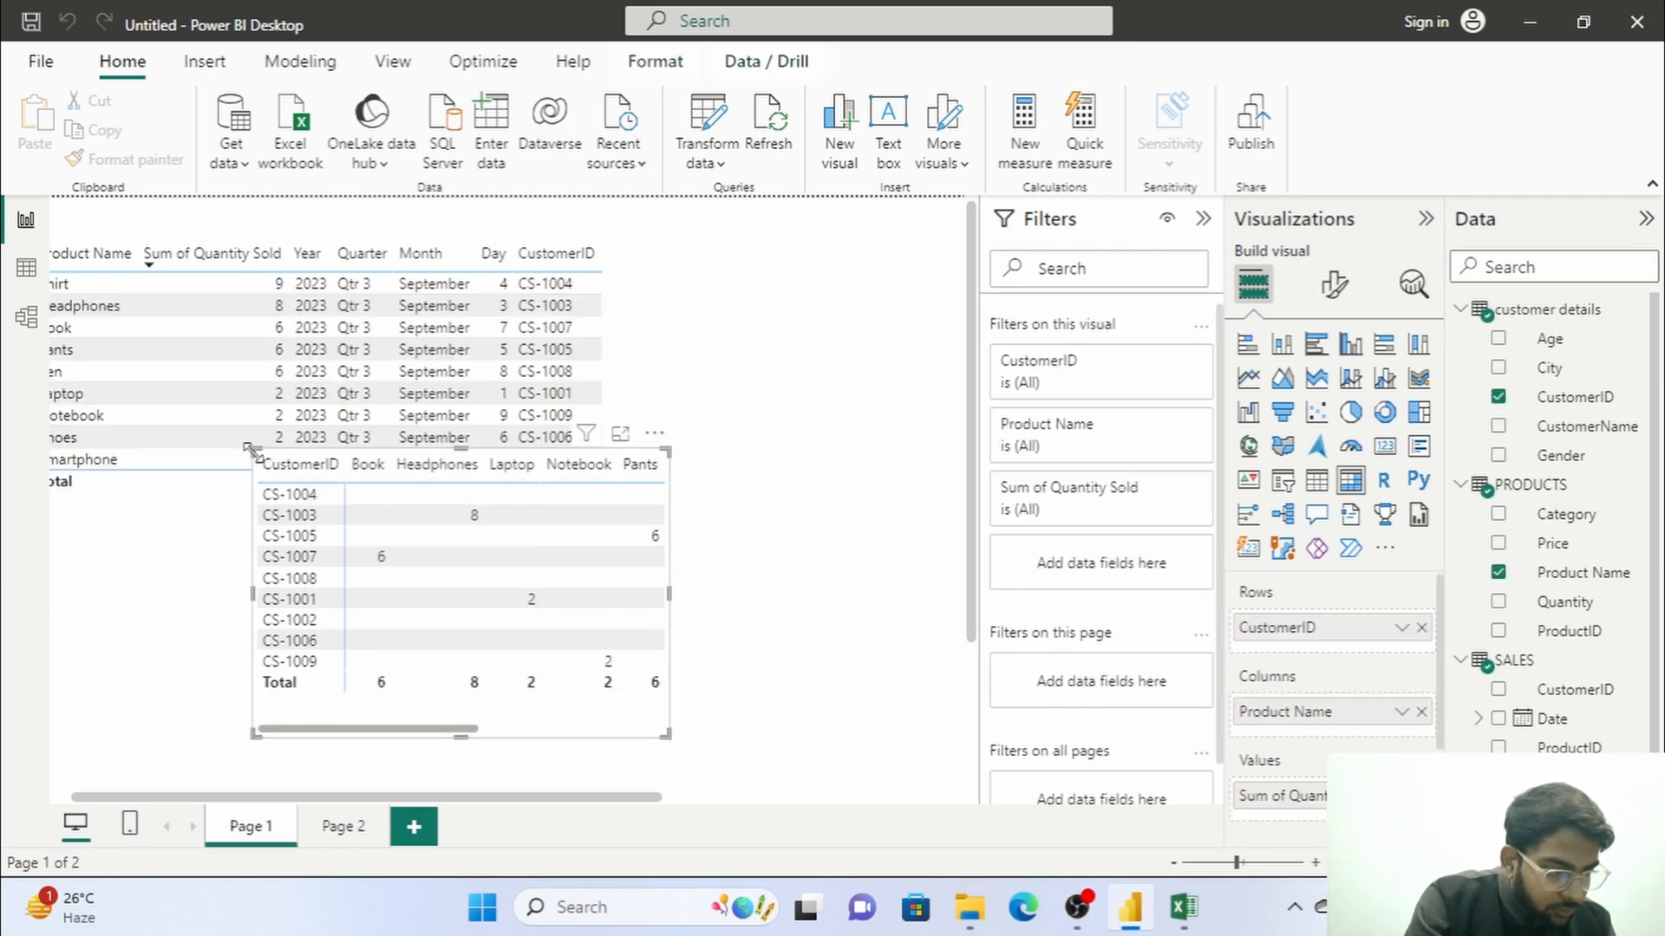
drag(246, 448, 260, 501)
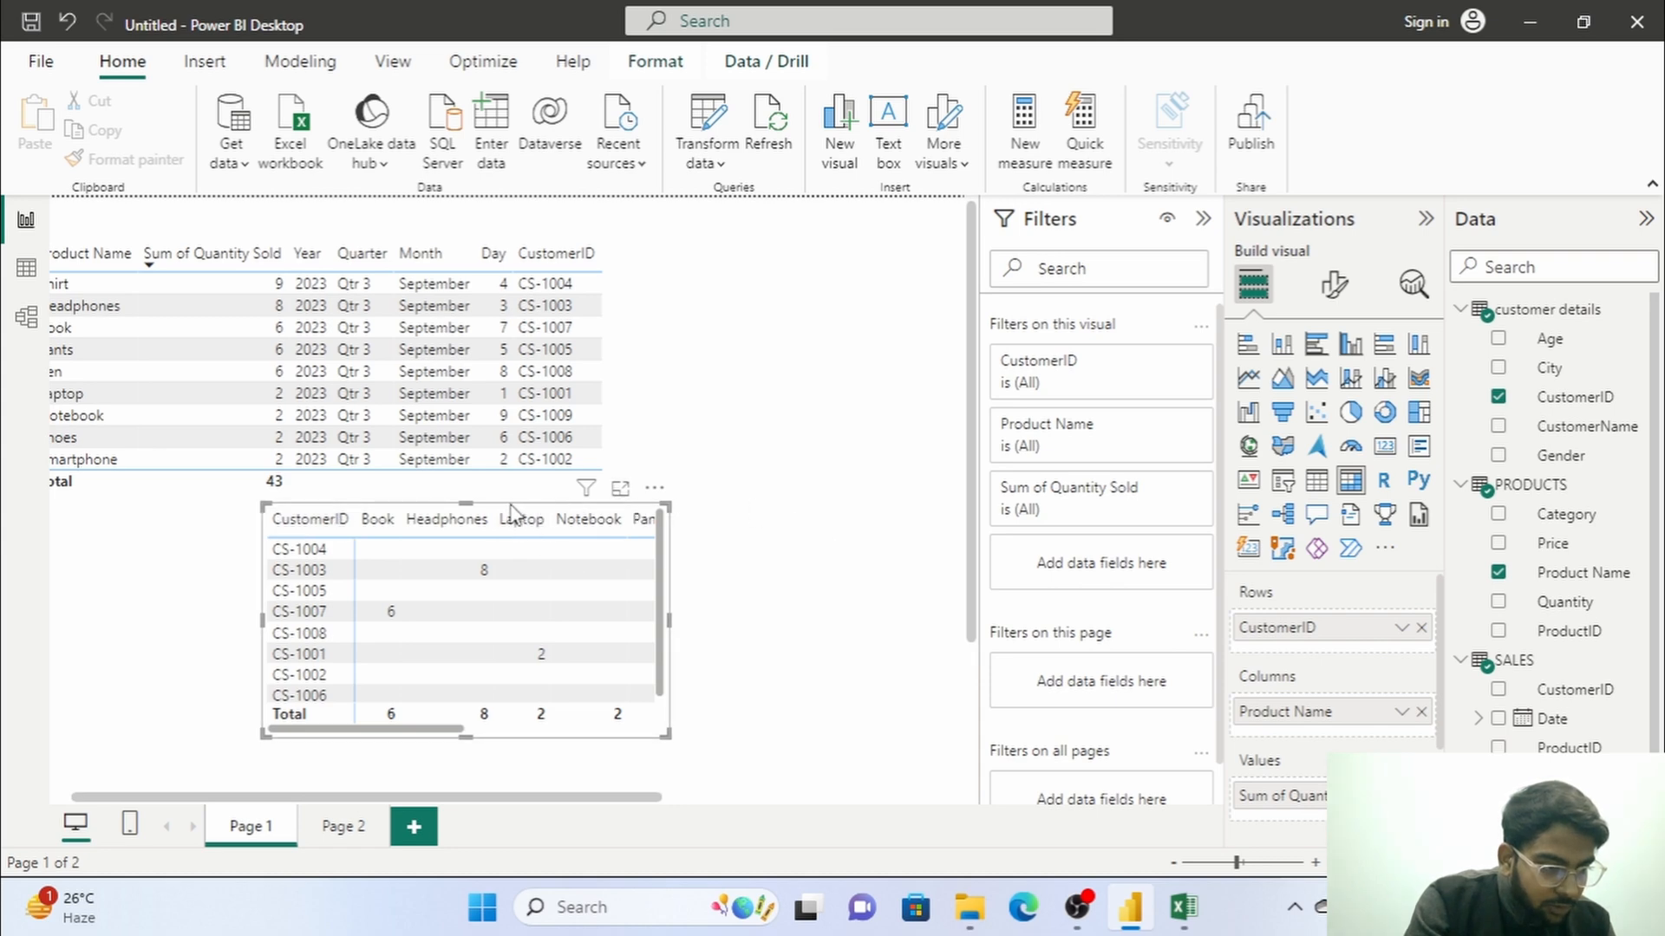
drag(510, 512, 240, 514)
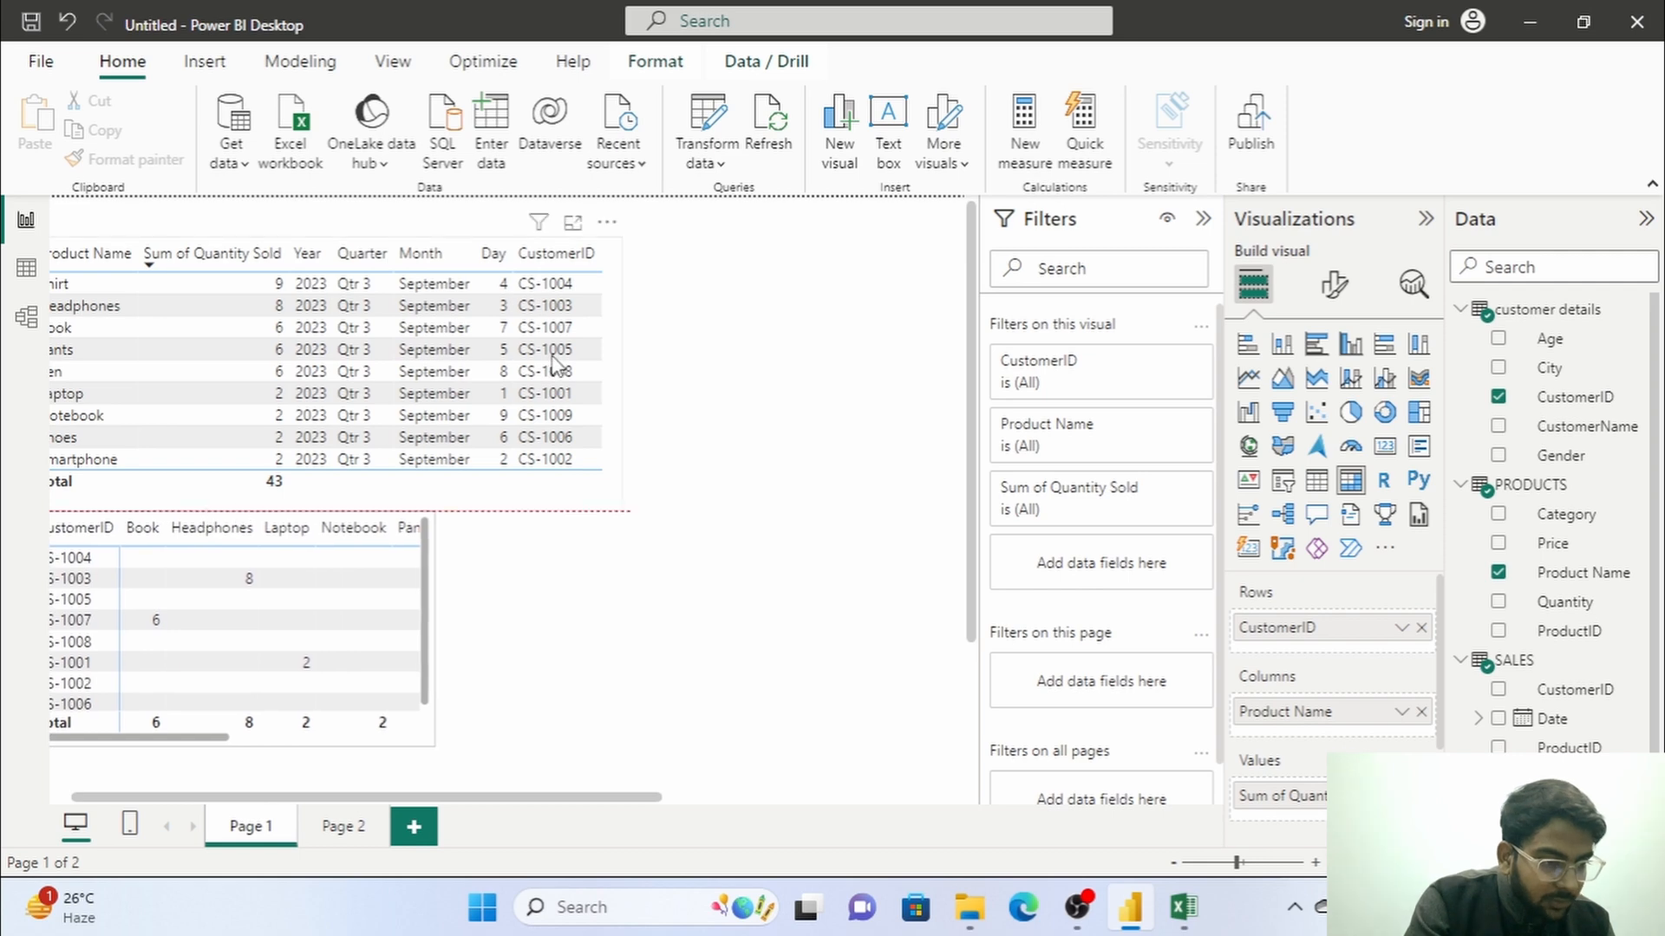
click(618, 364)
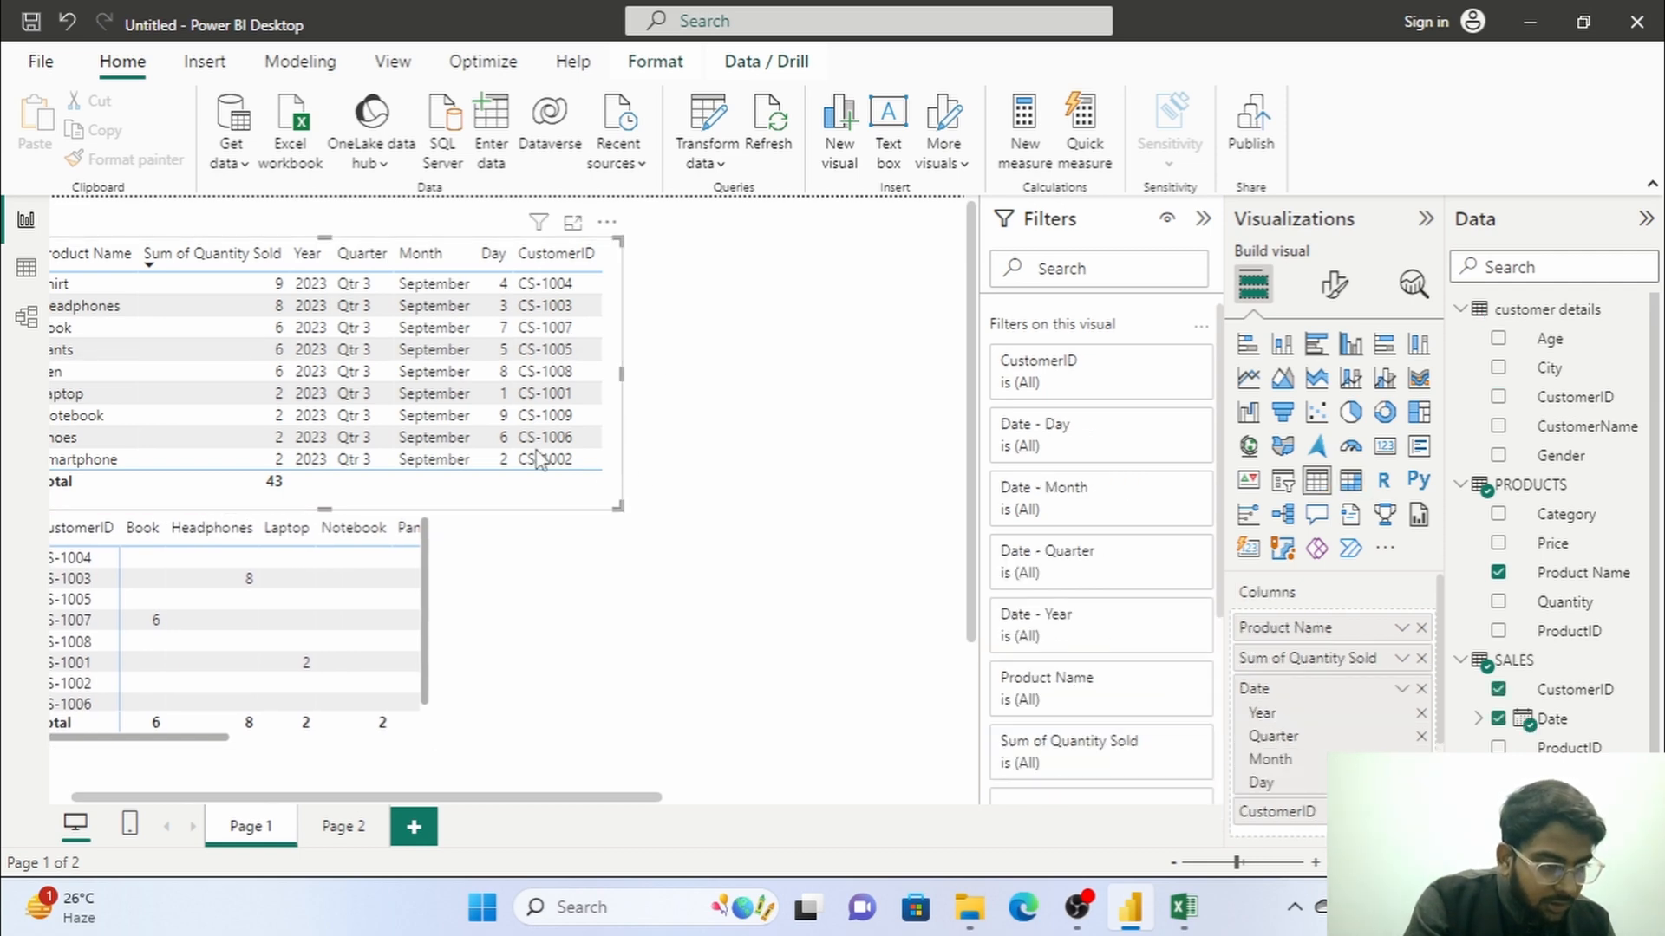
drag(618, 506, 383, 476)
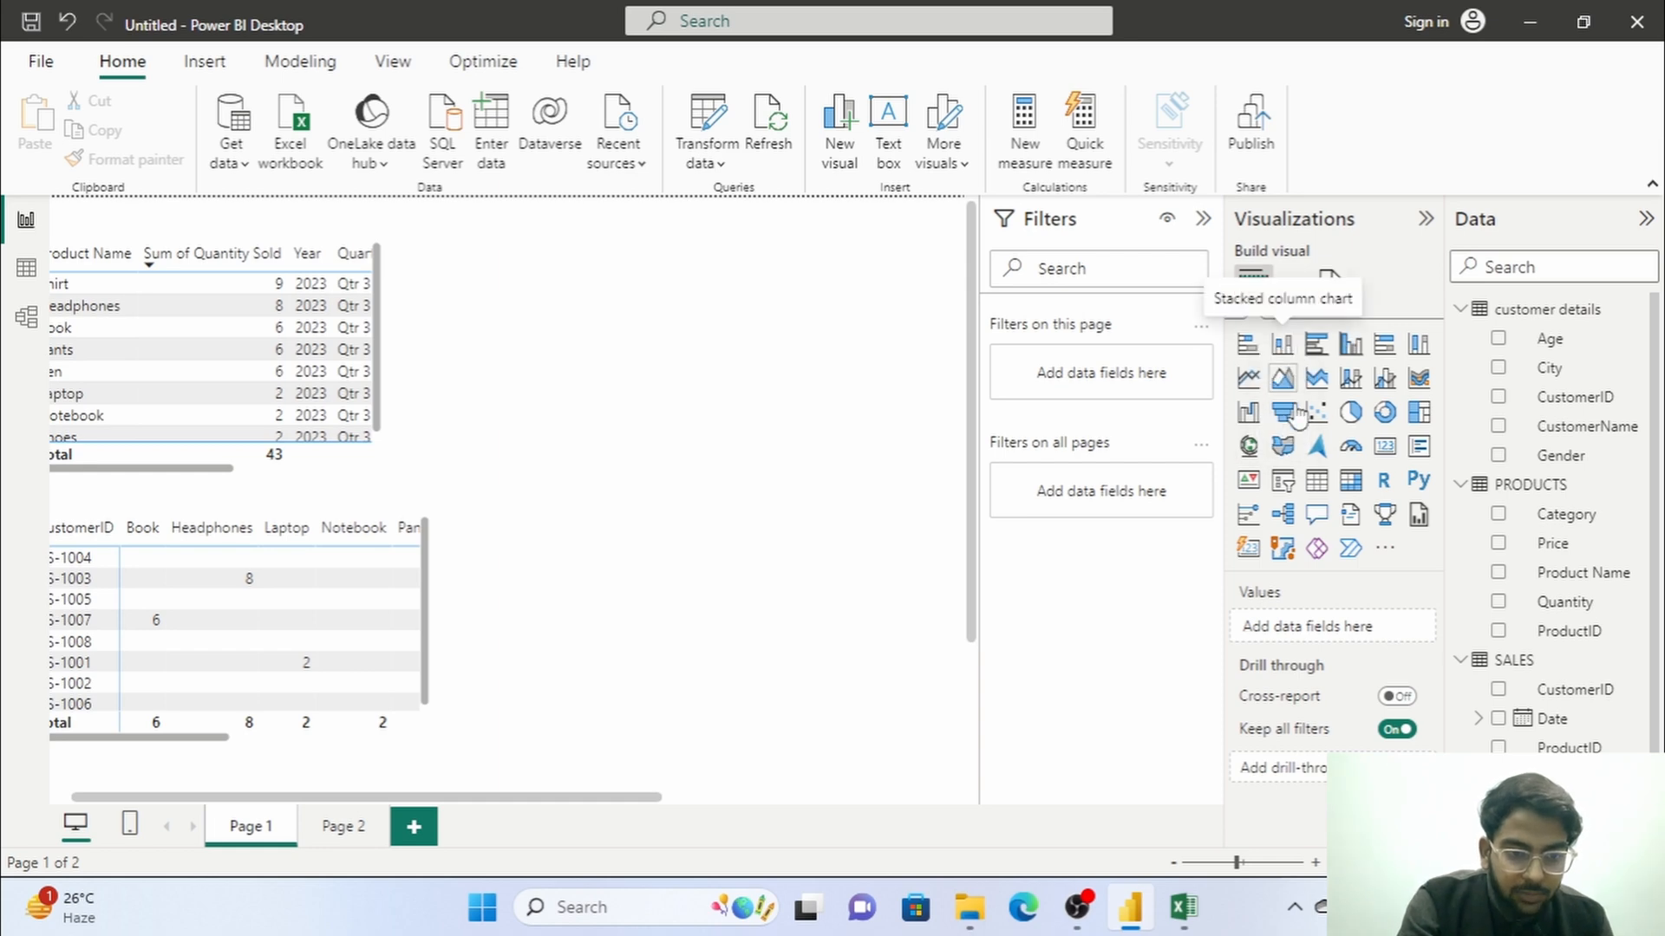
Add a donut chart beside the table visual and plot Quantity Sold from SALES by Category from PRODUCTS.
click(1385, 417)
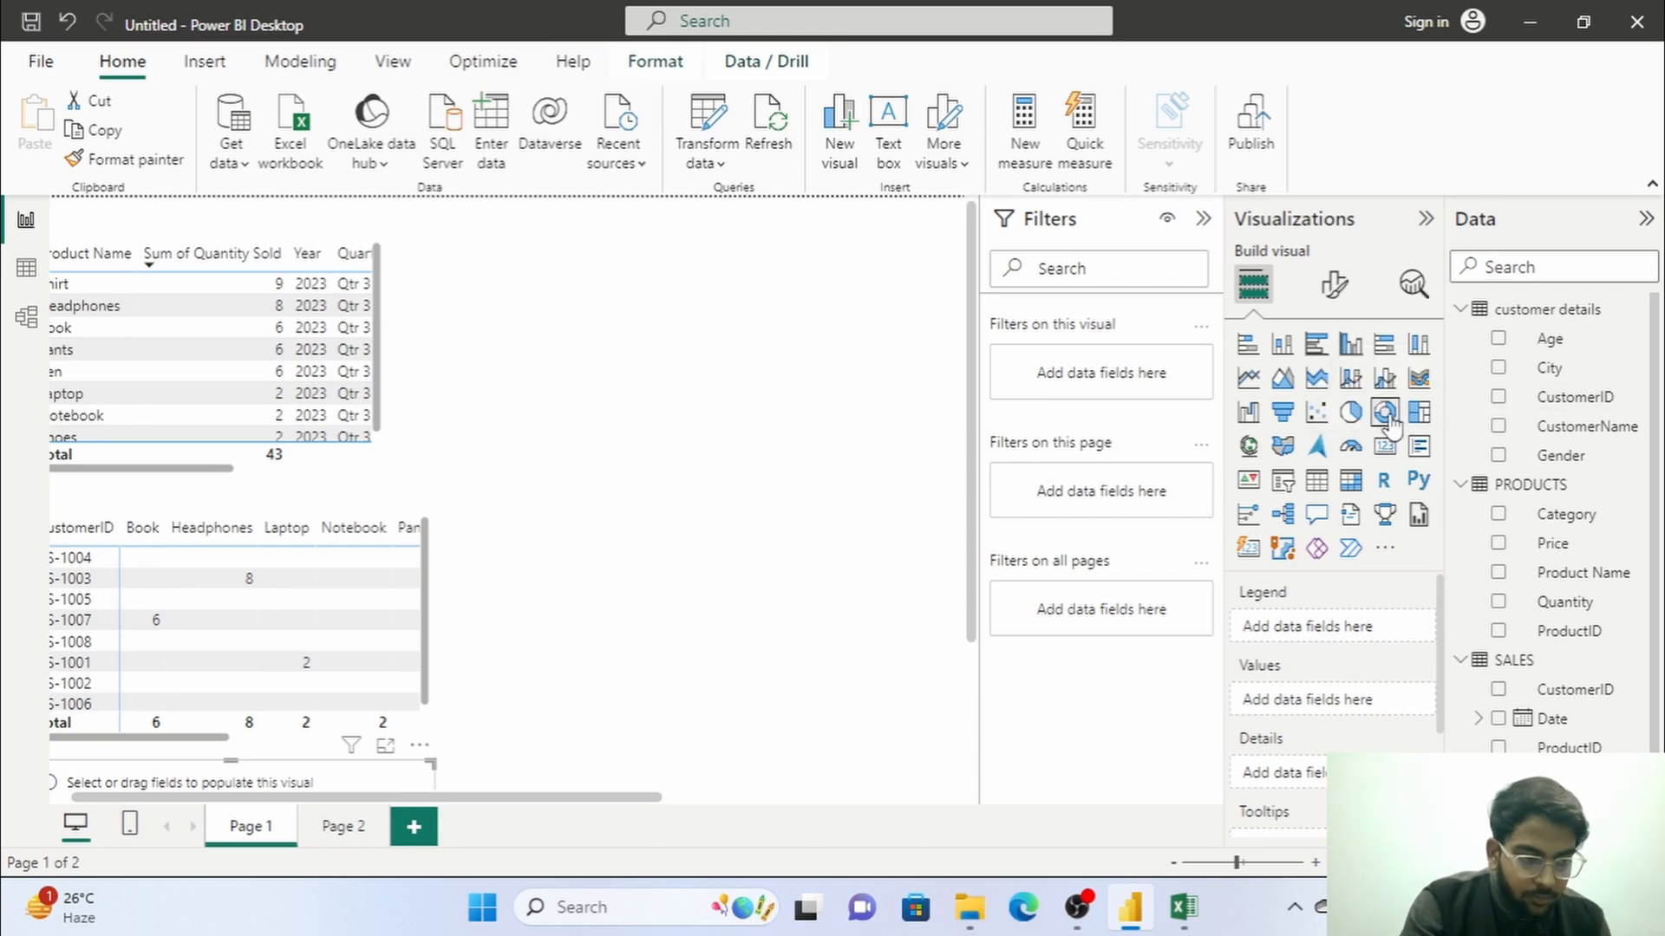
click(421, 774)
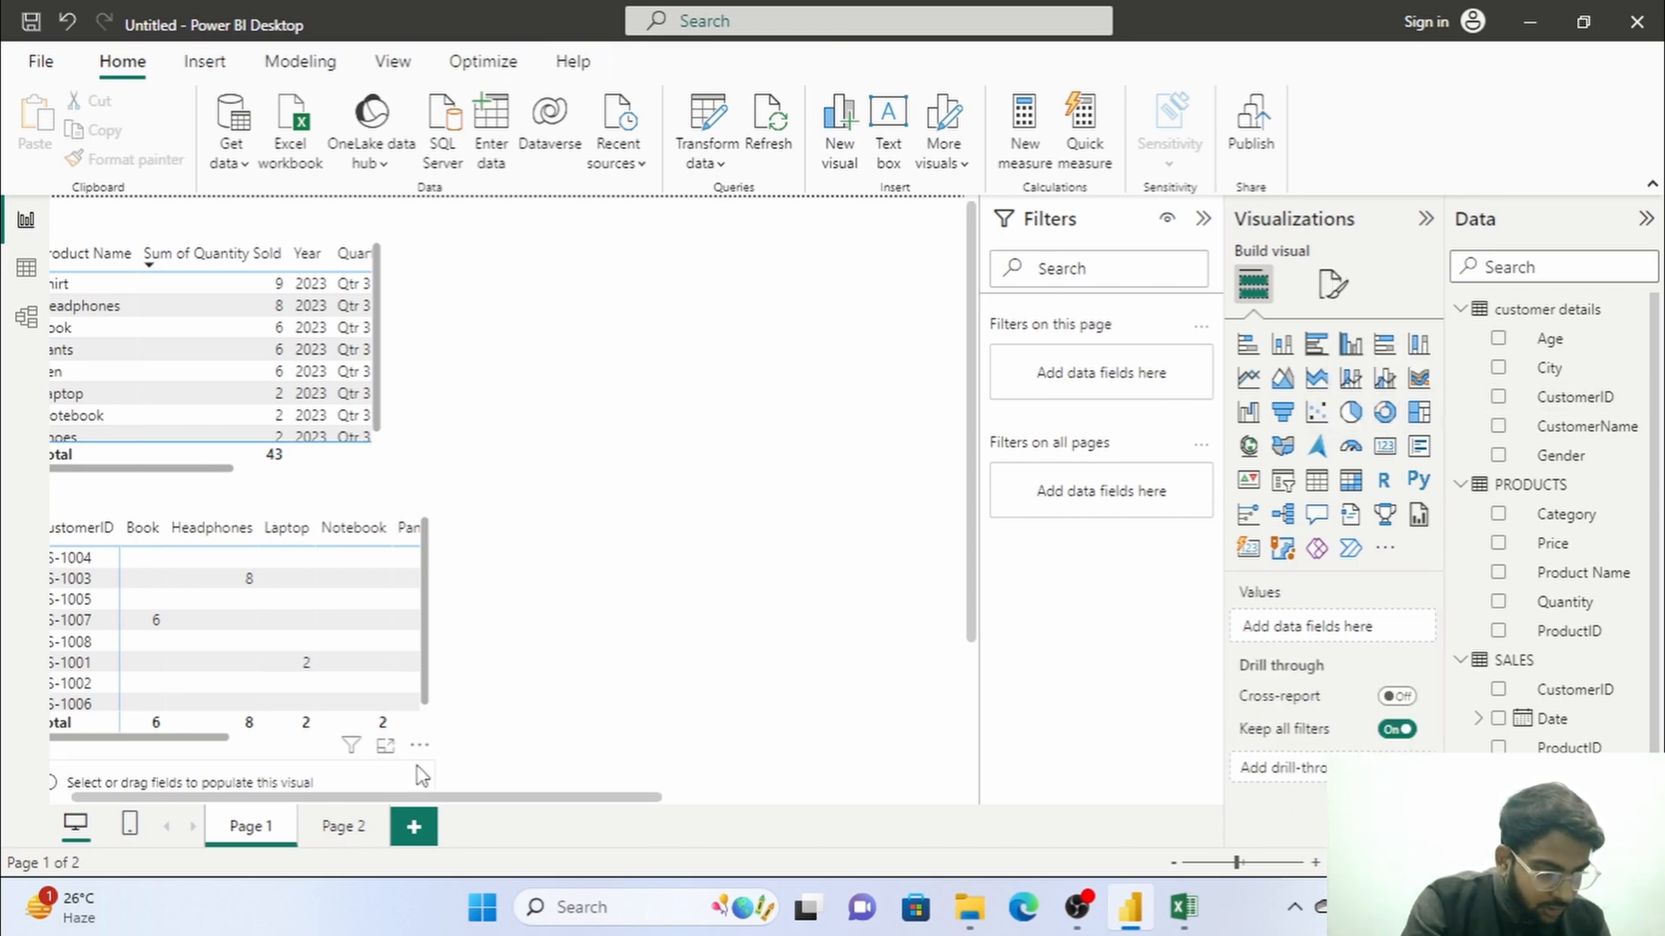
drag(447, 760, 780, 329)
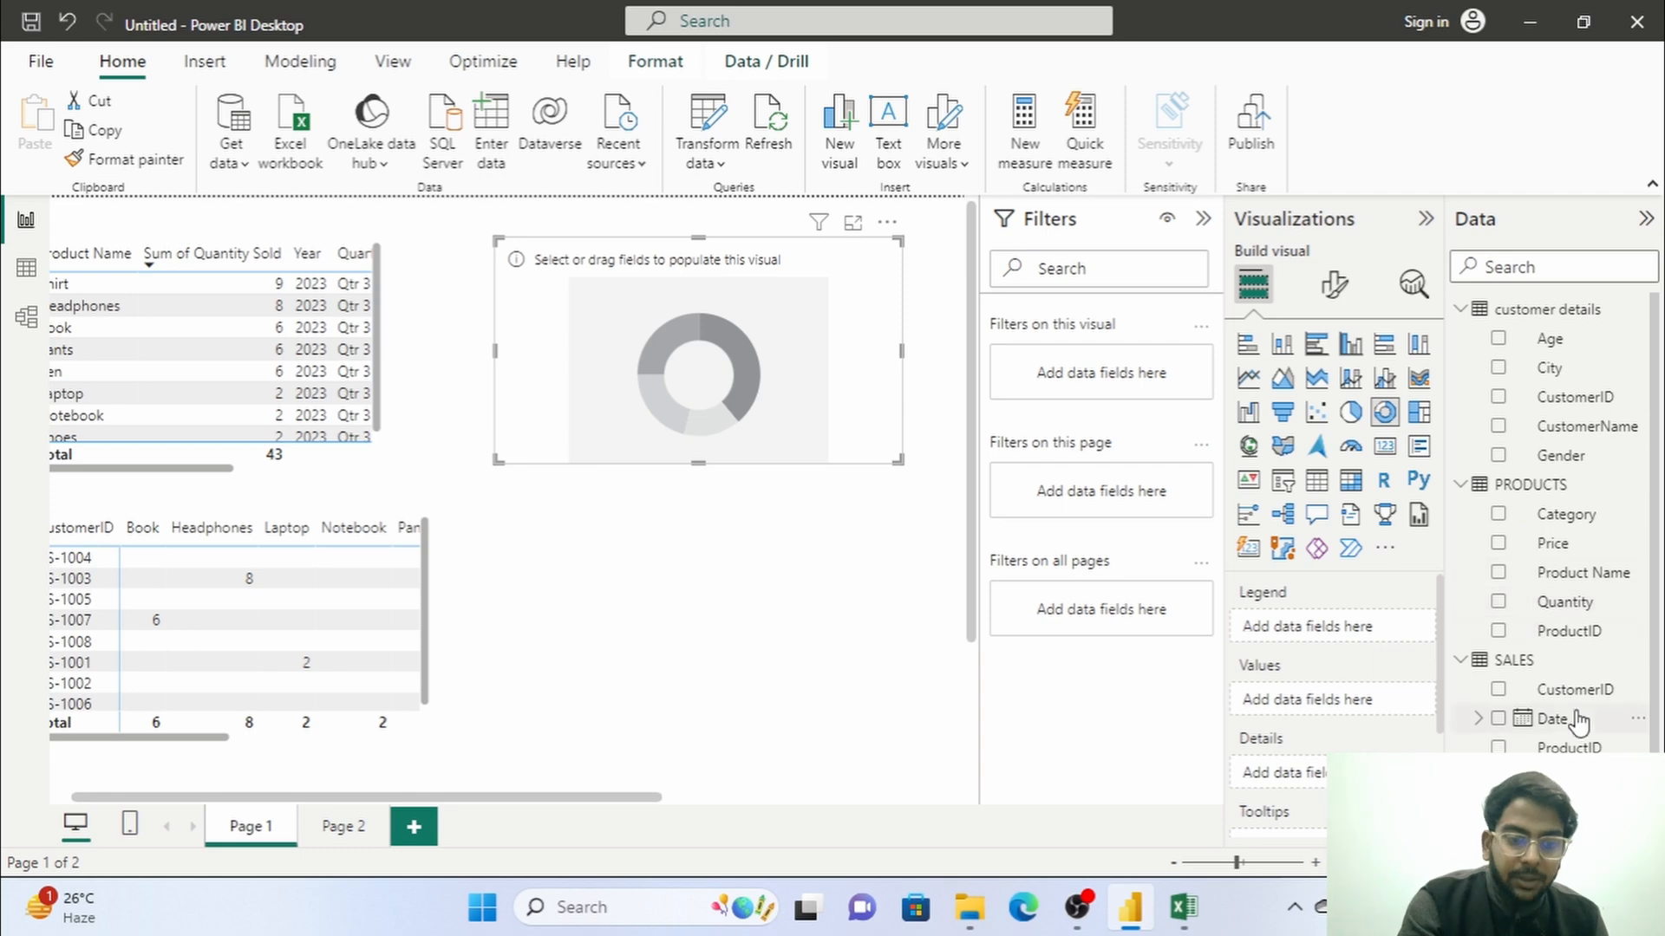
click(1500, 517)
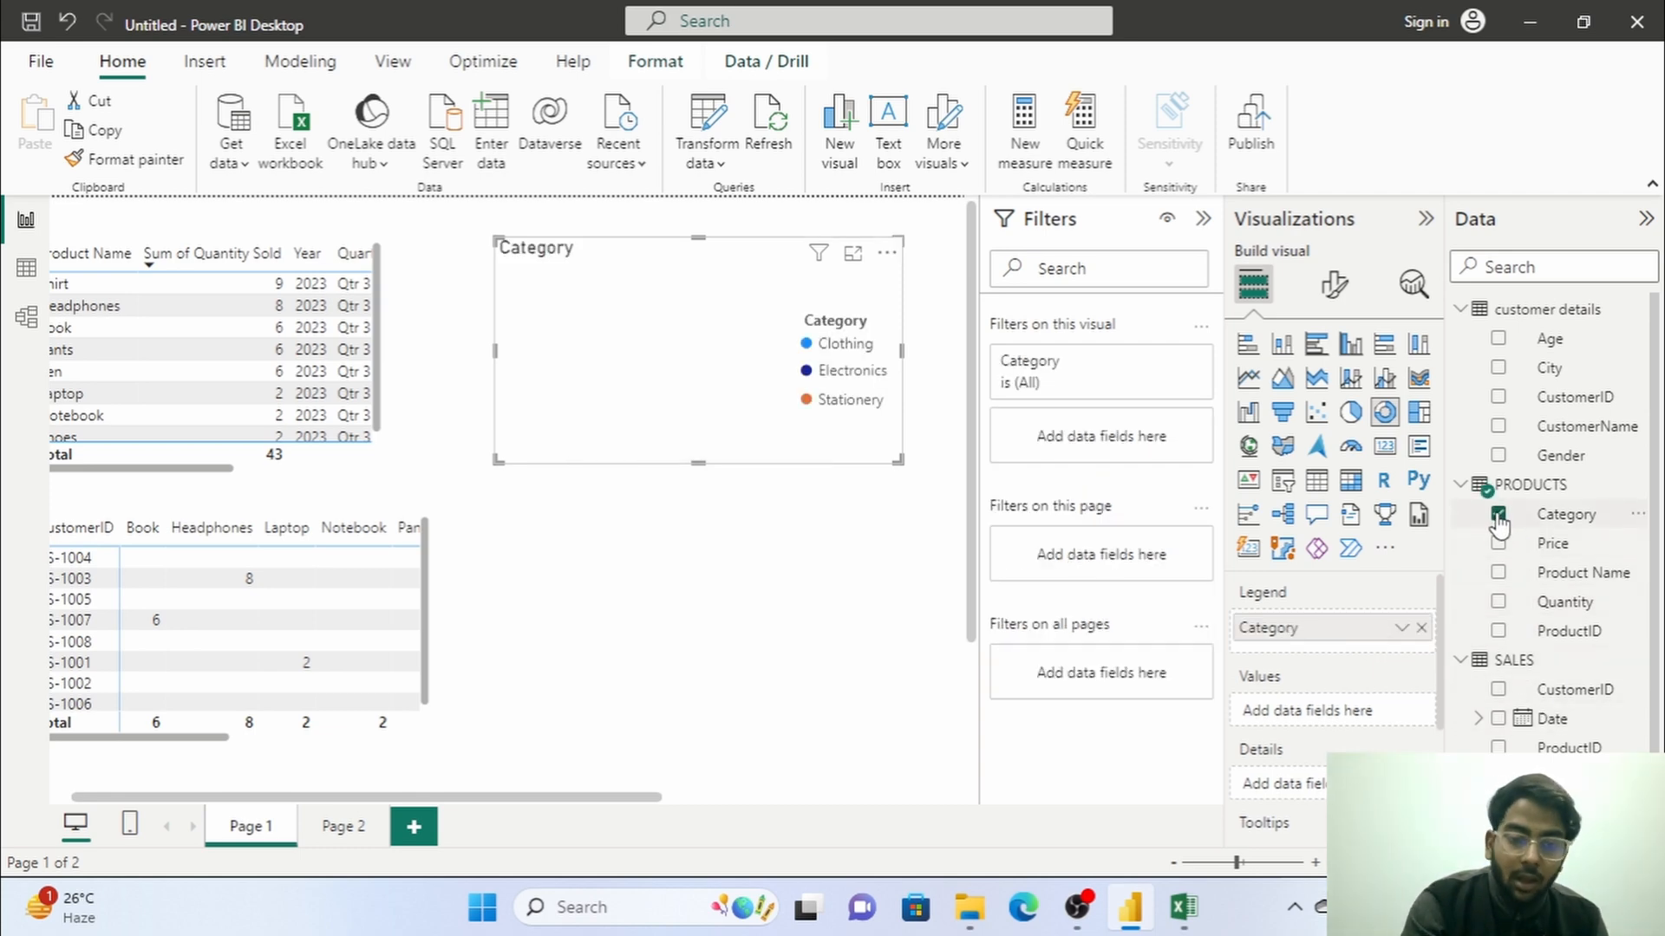
scroll(1552, 731, down, 1)
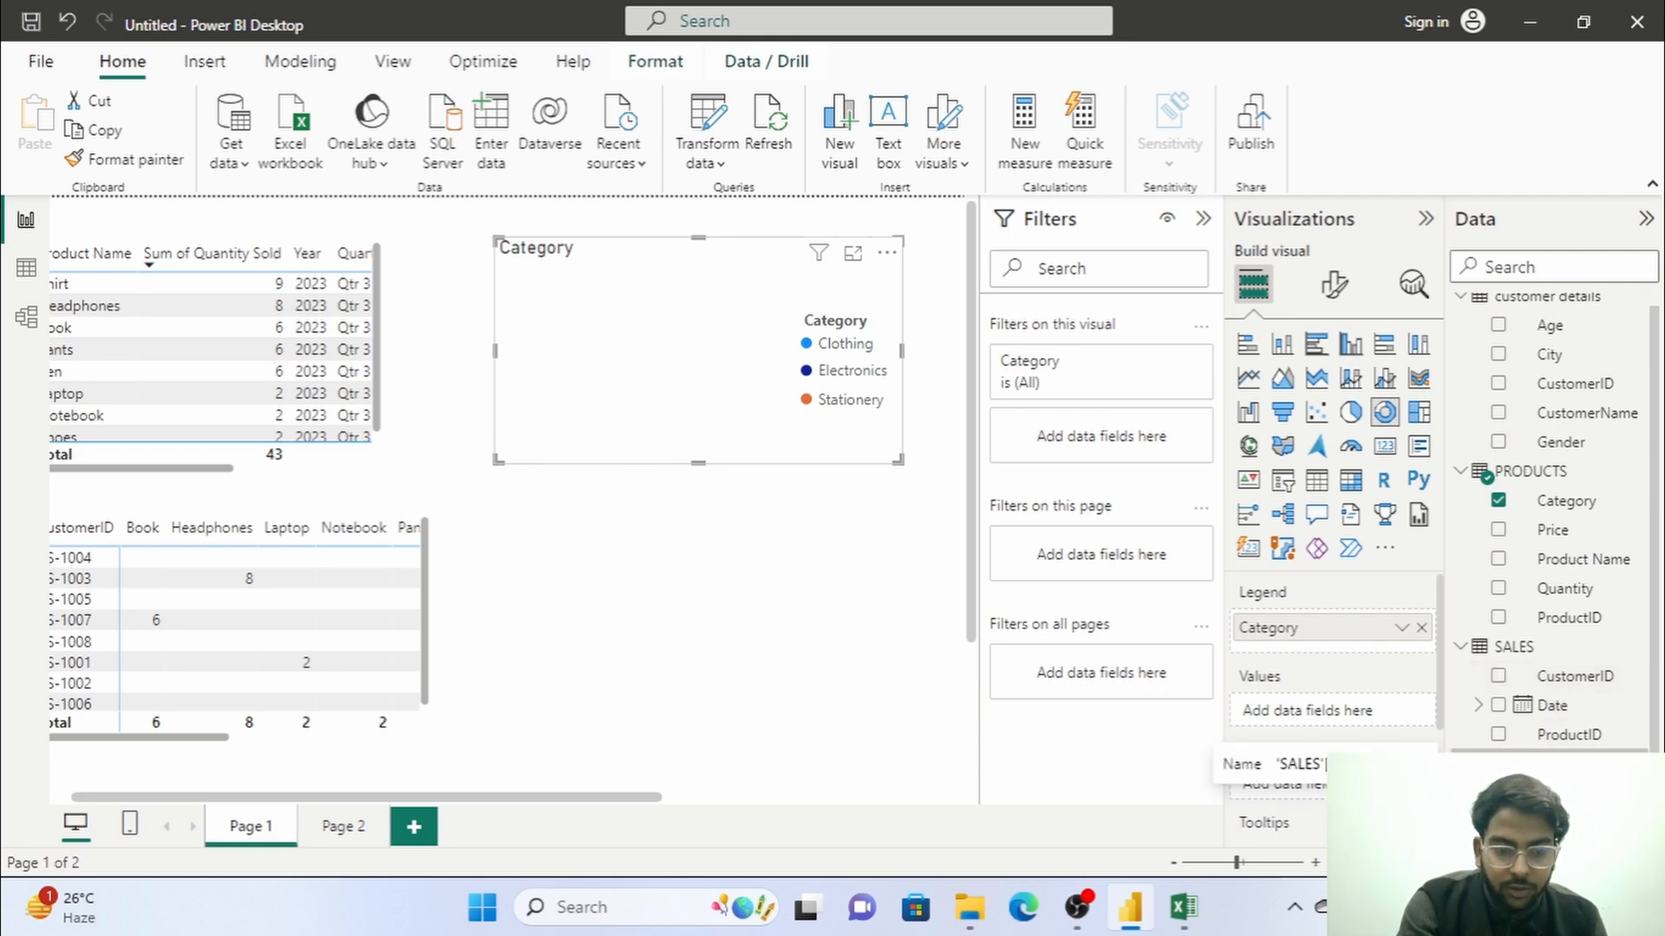
click(1498, 763)
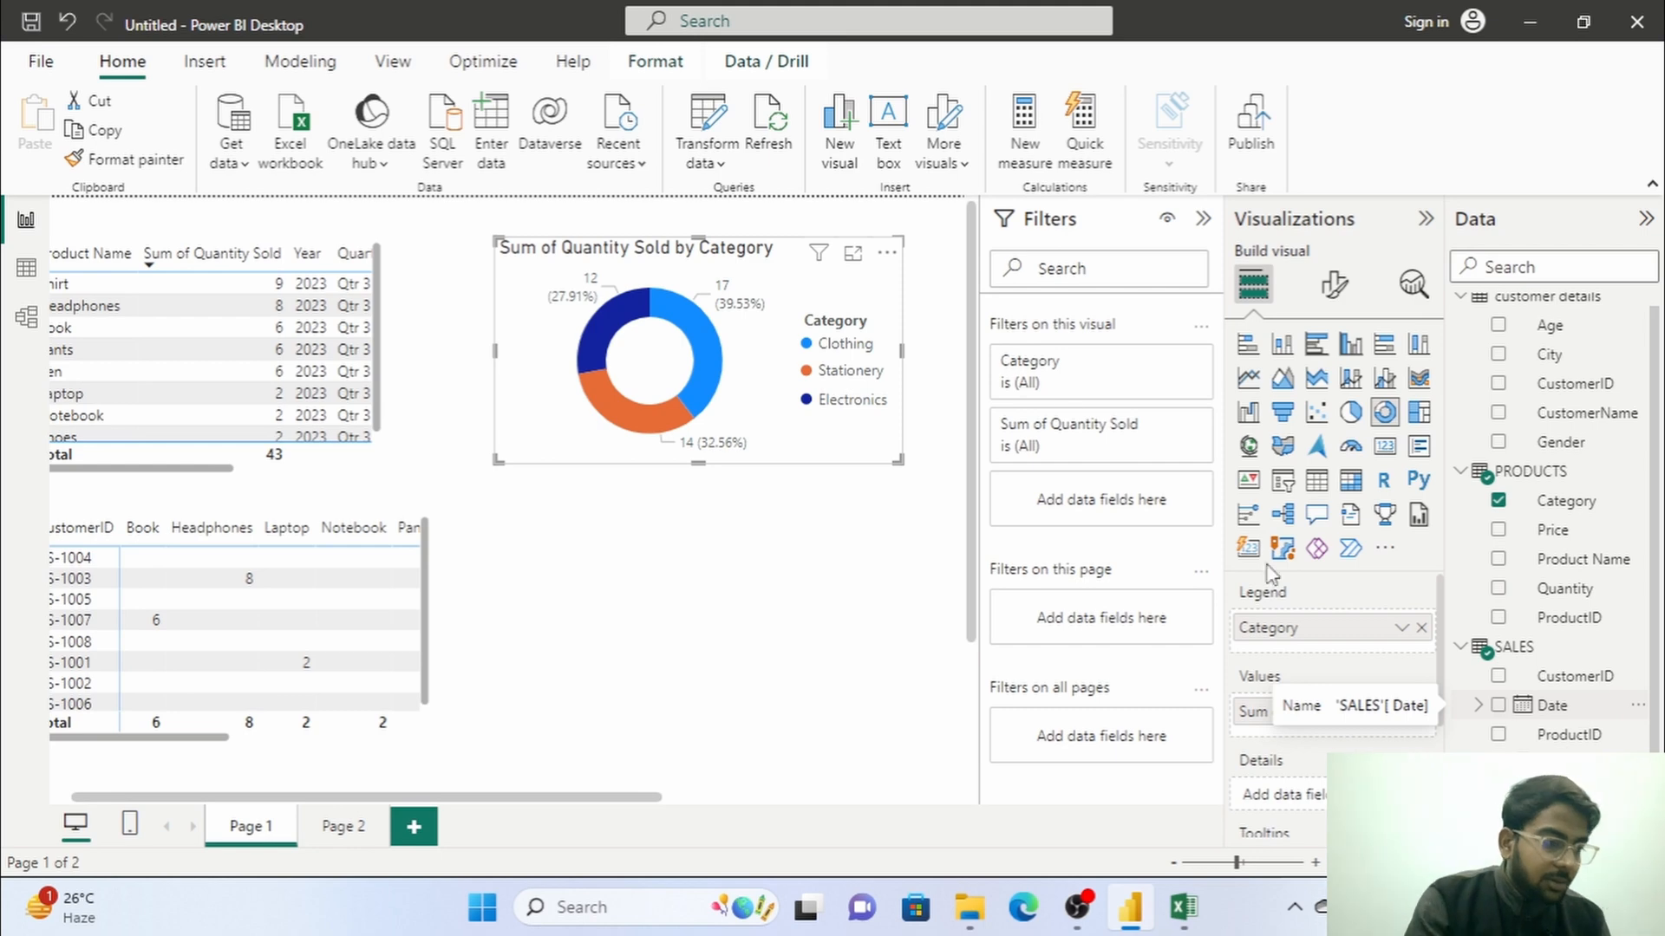
Review the SALES and PRODUCTS data tables, checking the columns behind the donut chart, and return to the report page.
click(24, 279)
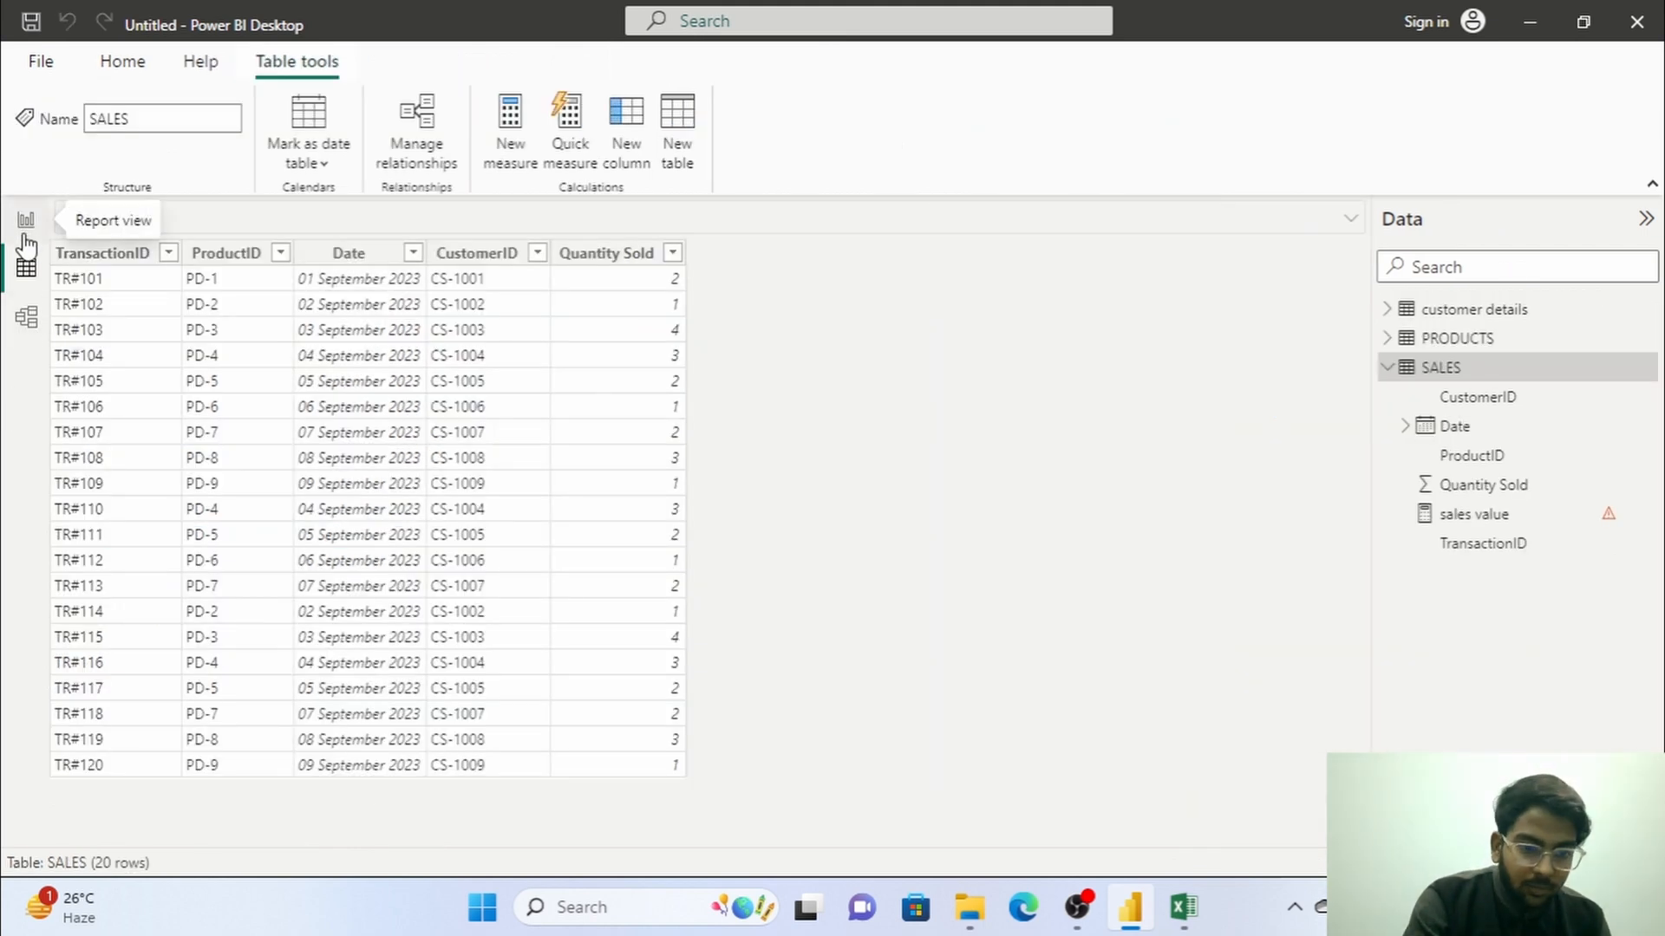
click(1427, 338)
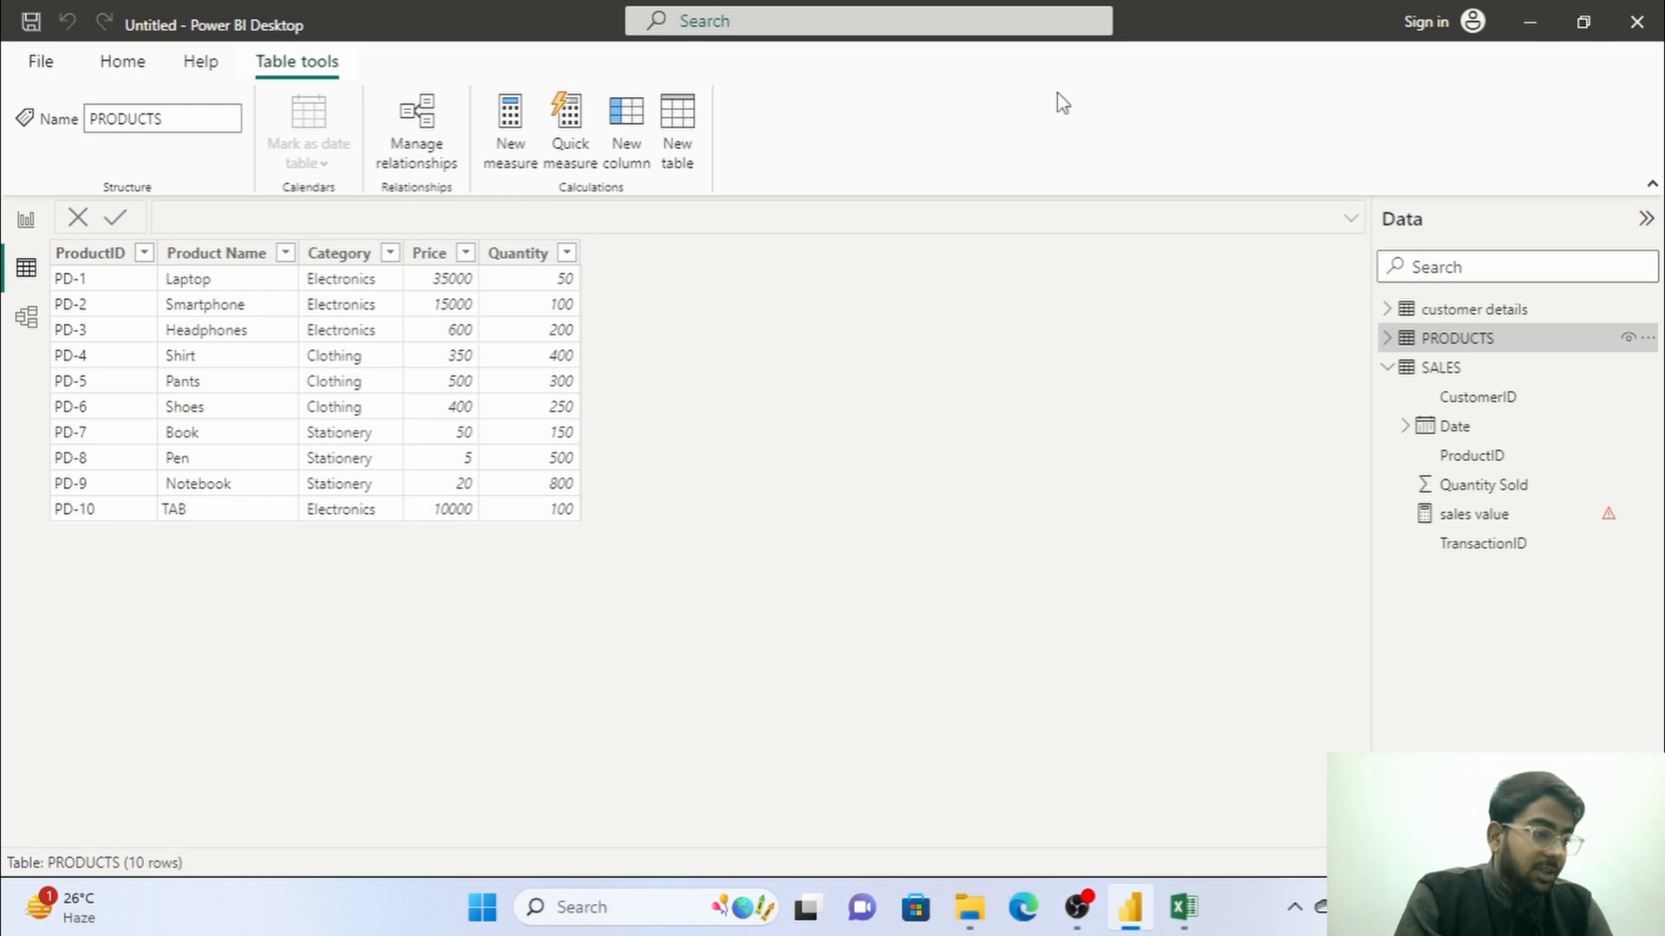
click(25, 218)
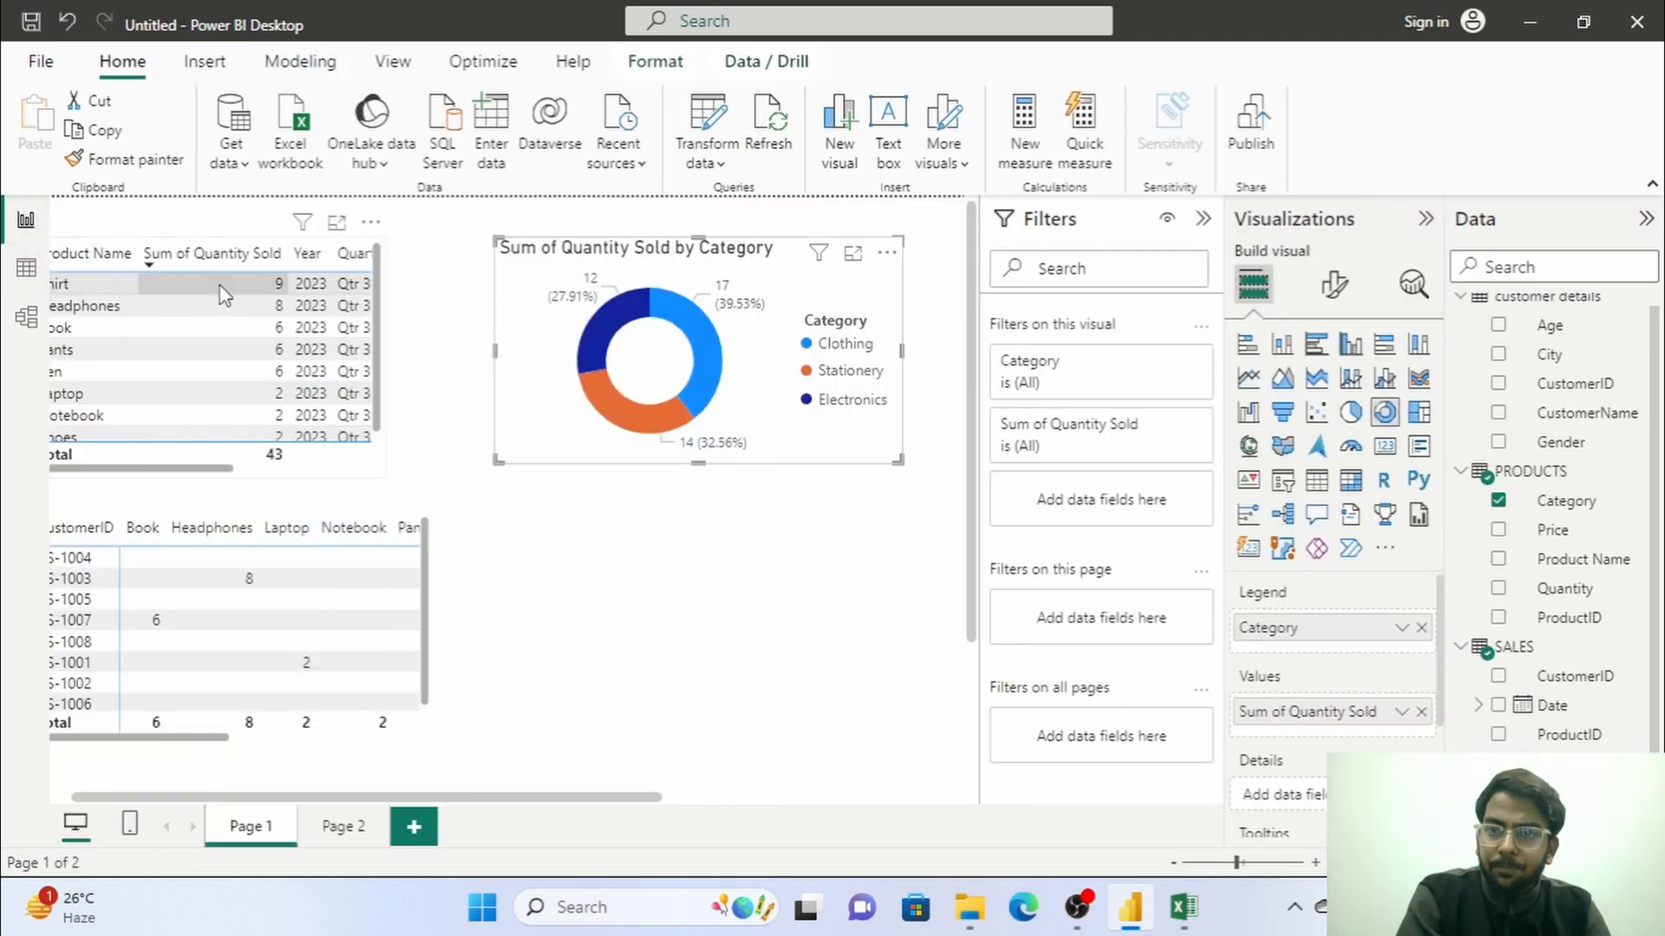